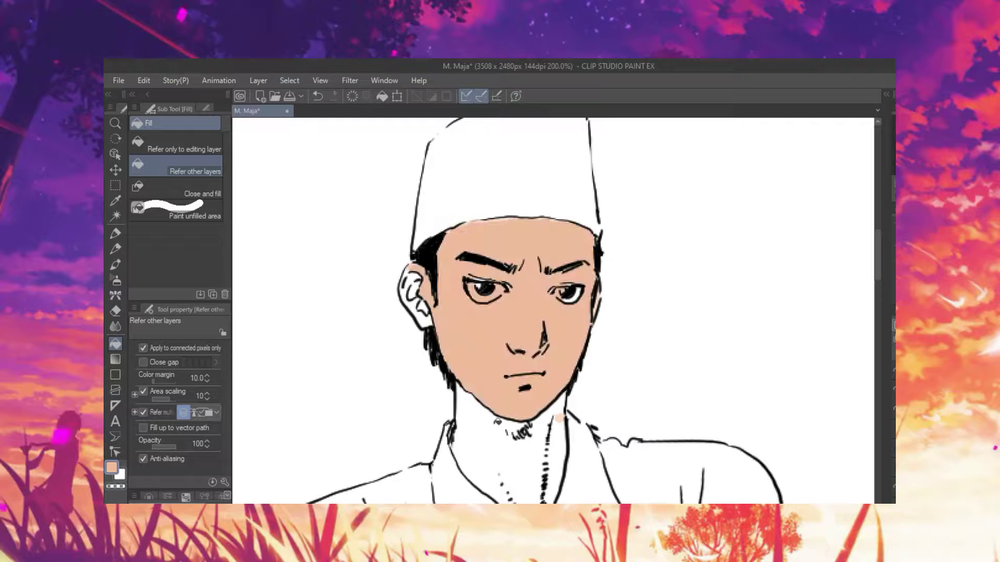
# - Undo the darker face fill and fill the front-facing man's face and neck with a lighter skin tone
pyautogui.hotkey('ctrl', 'z')
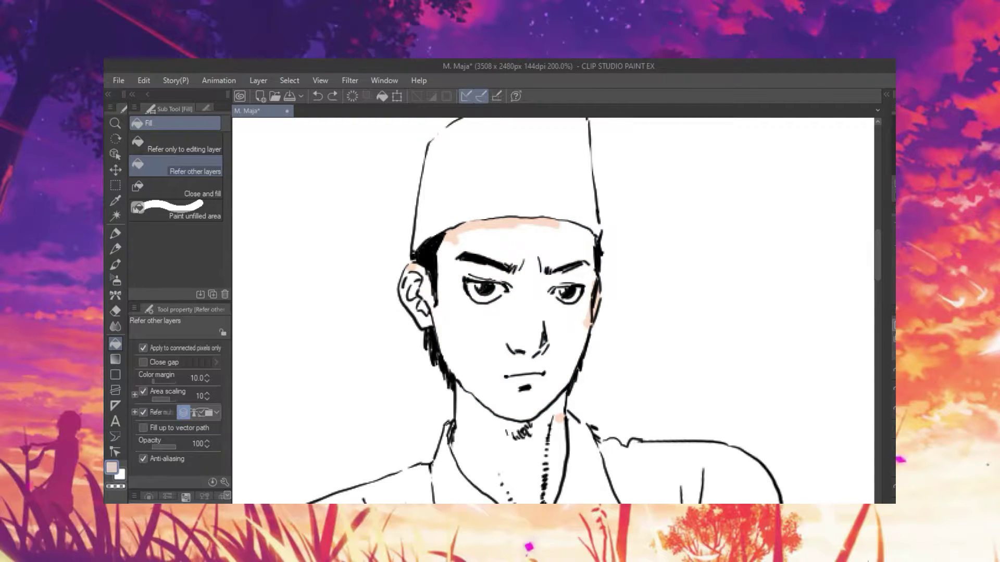
pyautogui.click(516, 365)
pyautogui.click(506, 428)
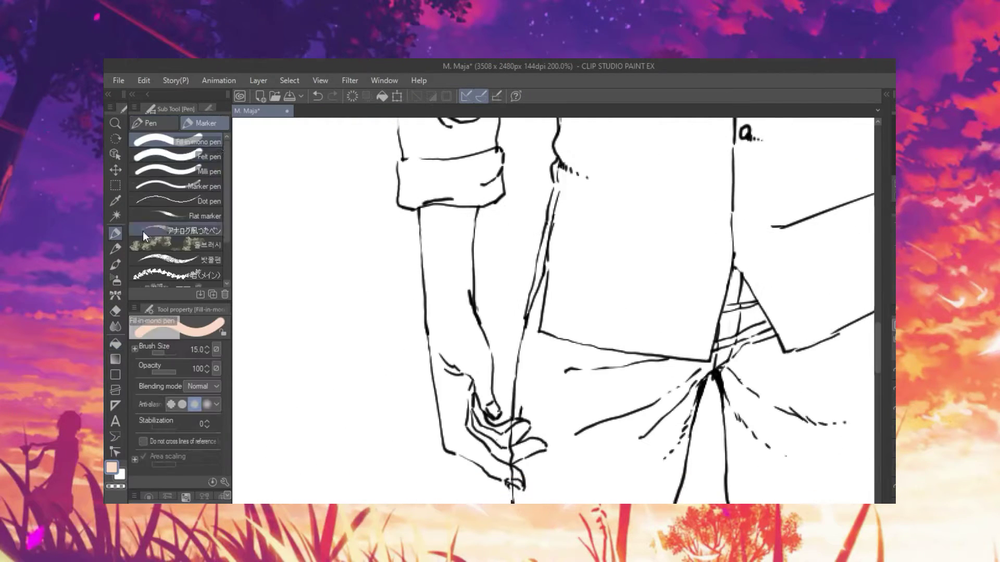
# - Erase the stray line crossing the lowered hand's fingers and paint skin colour over the gaps in its outline
pyautogui.press('e')
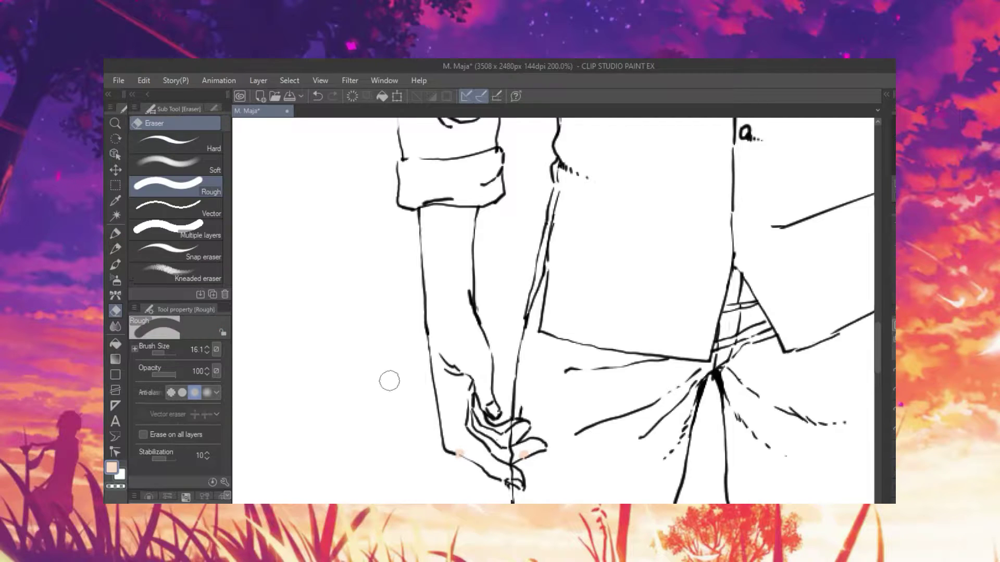
pyautogui.press('p')
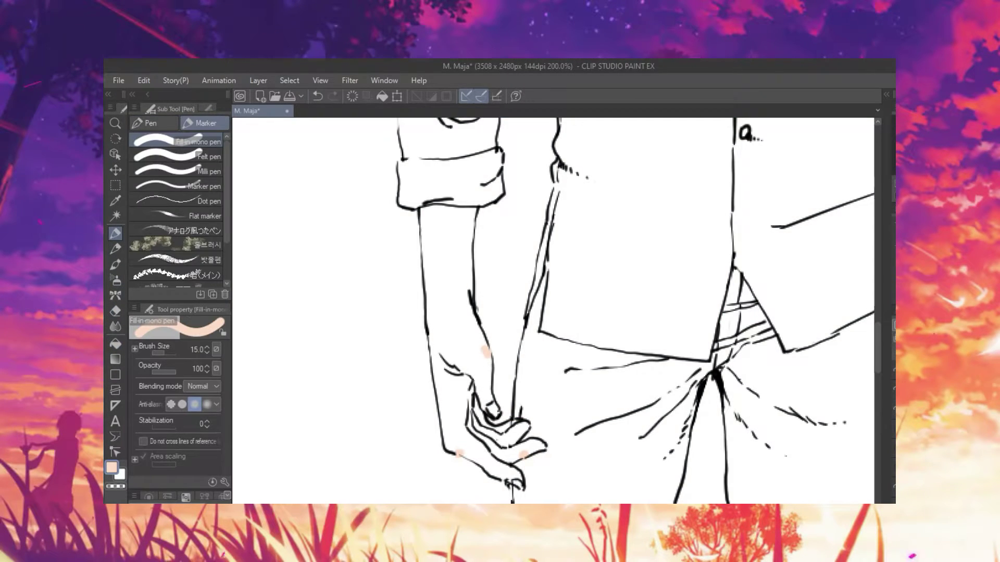
pyautogui.press('g')
pyautogui.click(505, 433)
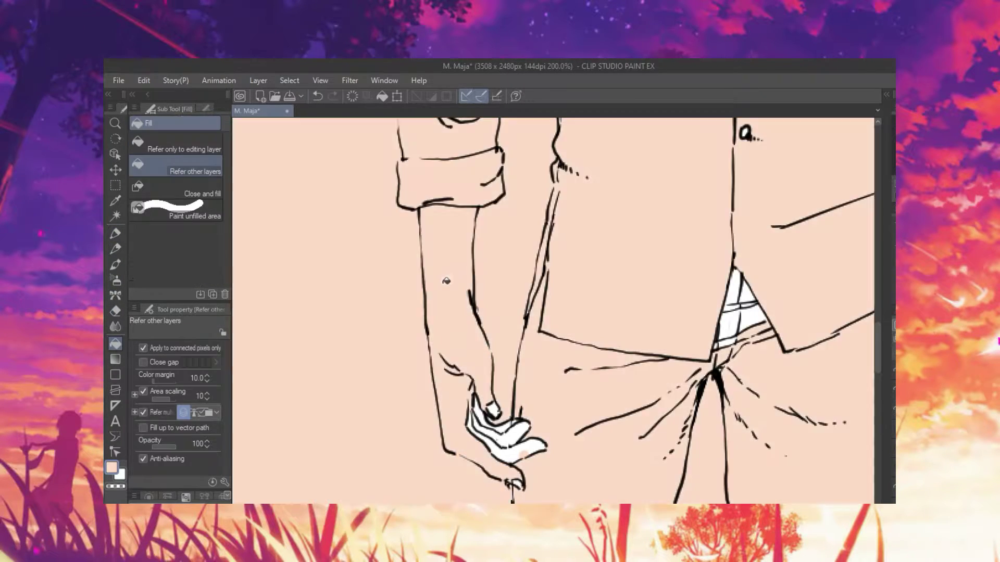
pyautogui.hotkey('ctrl', 'z')
# - Close the remaining outline gaps and fill the lowered forearm and hand with the light skin tone
pyautogui.press('p')
pyautogui.press('g')
pyautogui.click(504, 433)
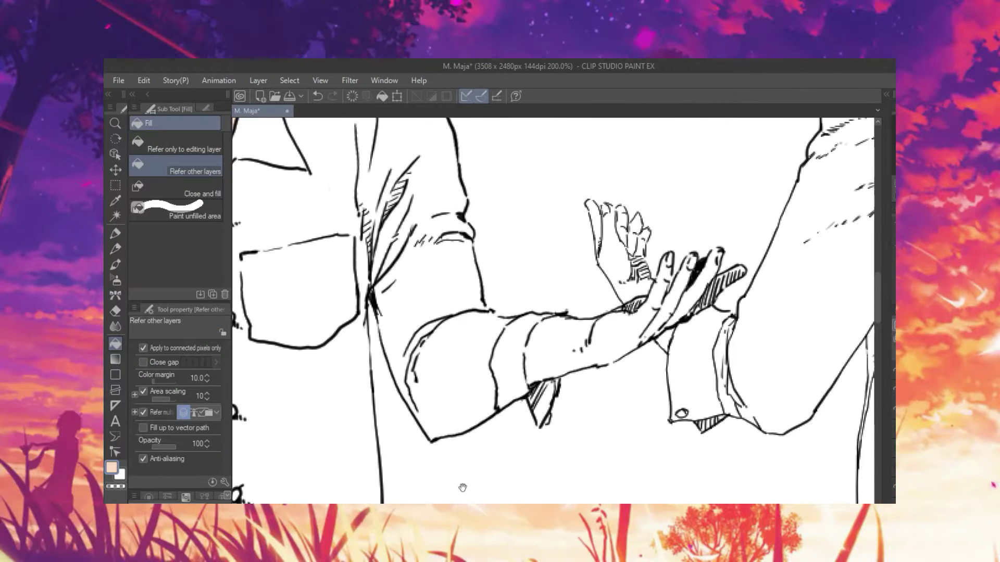
# - Close the gaps at the outstretched arm's cuff and fingers, and fill that forearm and hand with the light skin tone
pyautogui.press('p')
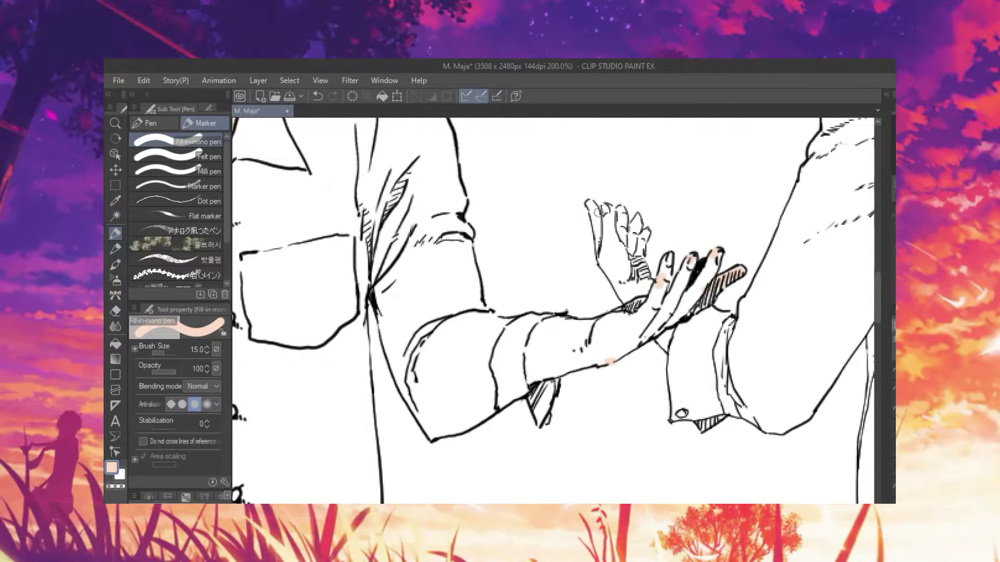
pyautogui.moveTo(529, 349); pyautogui.dragTo(501, 381)
pyautogui.press('g')
pyautogui.click(547, 375)
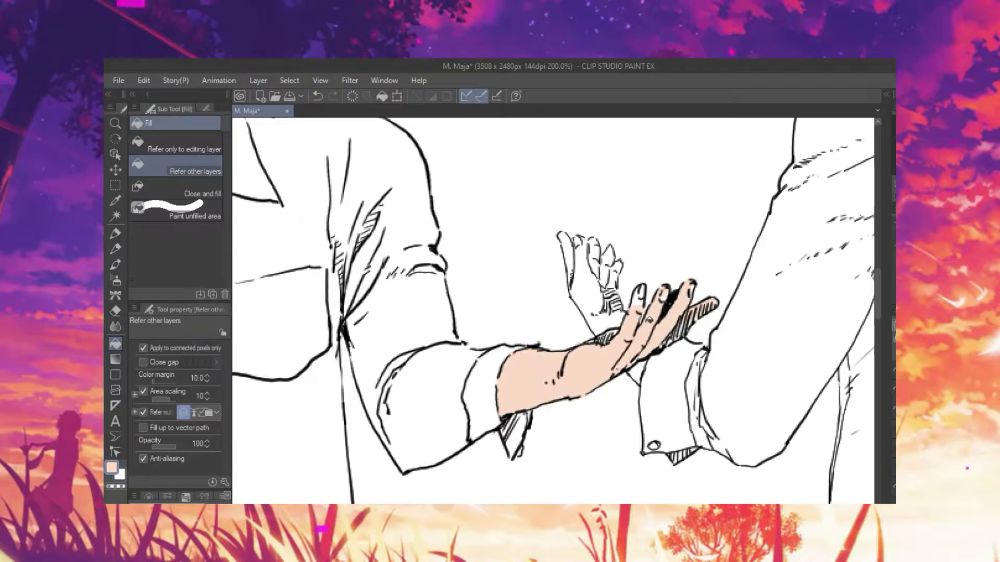
# - Paint the raised hand behind the outstretched arm with the light skin tone using the Fill-in mono pen
pyautogui.press('p')
pyautogui.moveTo(564, 238); pyautogui.dragTo(594, 251)
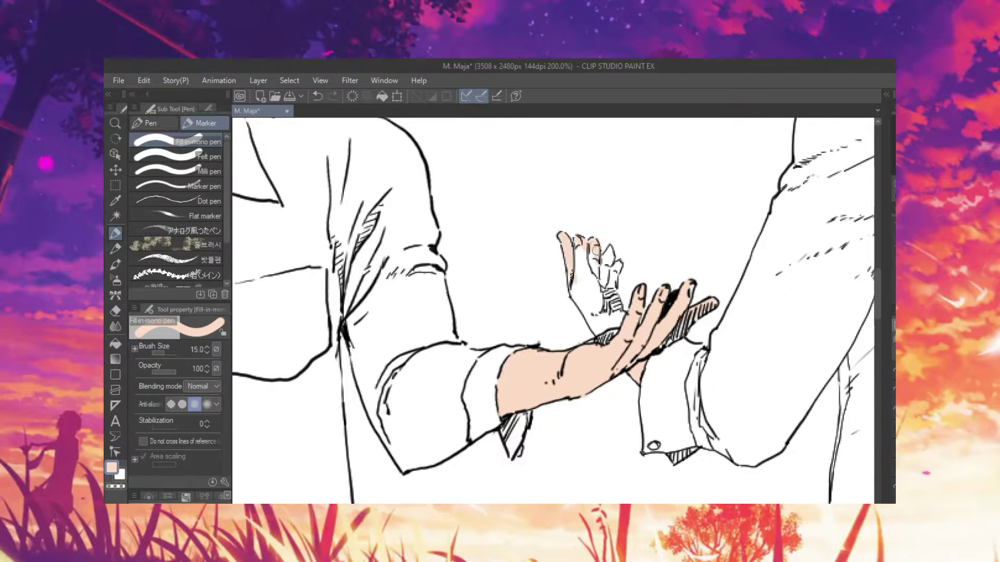
pyautogui.moveTo(576, 295)
pyautogui.mouseDown()
pyautogui.moveTo(596, 319)
pyautogui.moveTo(612, 315)
pyautogui.mouseUp()
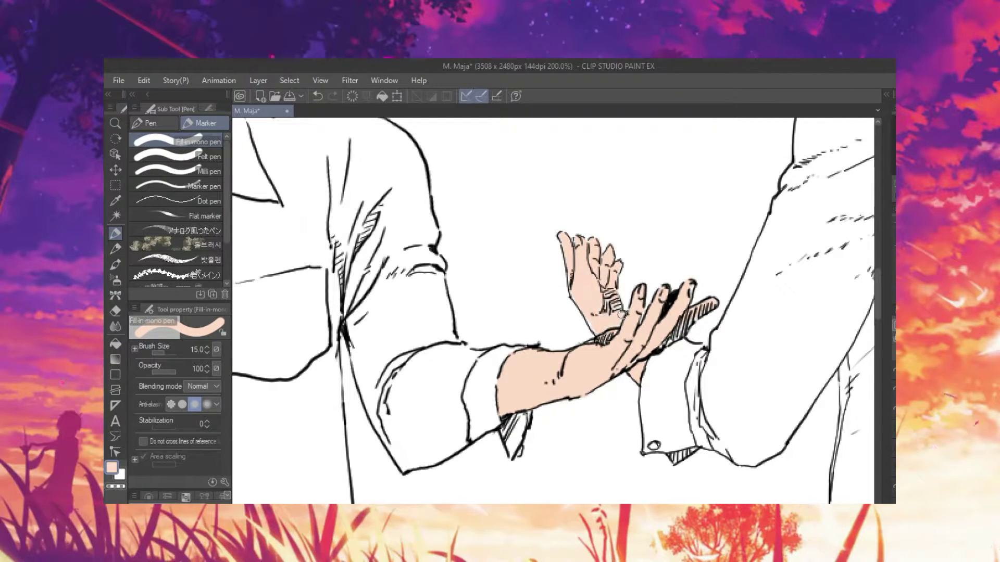
# - Close the outline gaps of the front-facing man's forward-pointing sandalled foot and fill its skin areas with the light skin tone
pyautogui.moveTo(705, 305); pyautogui.dragTo(561, 380)
pyautogui.scroll(-10, 561, 380)
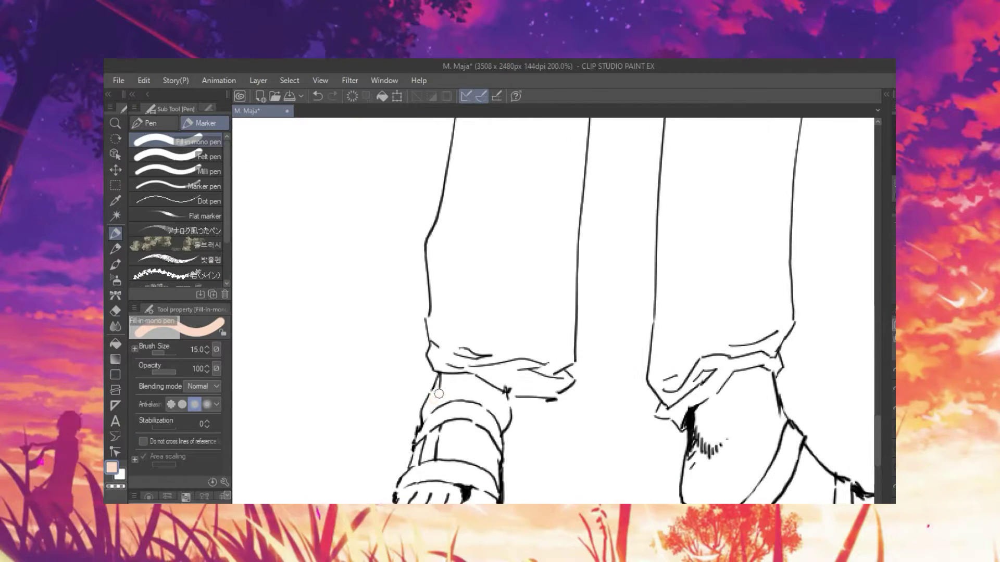
pyautogui.moveTo(434, 392); pyautogui.dragTo(426, 414)
pyautogui.moveTo(484, 403); pyautogui.dragTo(504, 407)
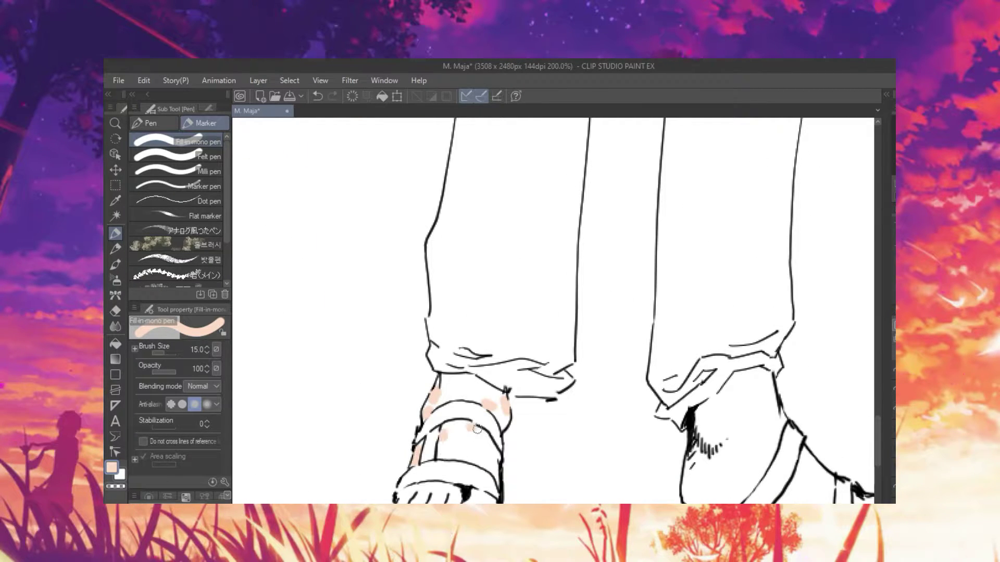
pyautogui.press('g')
pyautogui.click(469, 452)
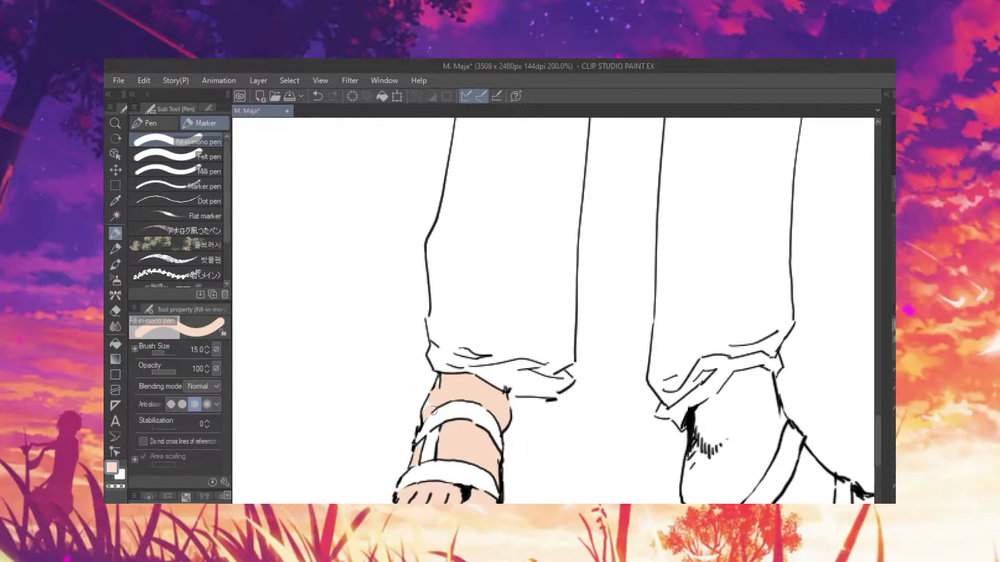
# - Close the ankle gaps of the front-facing man's sideways-turned foot and fill its skin with the light skin tone
pyautogui.press('p')
pyautogui.moveTo(573, 365); pyautogui.dragTo(435, 328)
pyautogui.press('g')
pyautogui.press('p')
pyautogui.moveTo(577, 365); pyautogui.dragTo(586, 360)
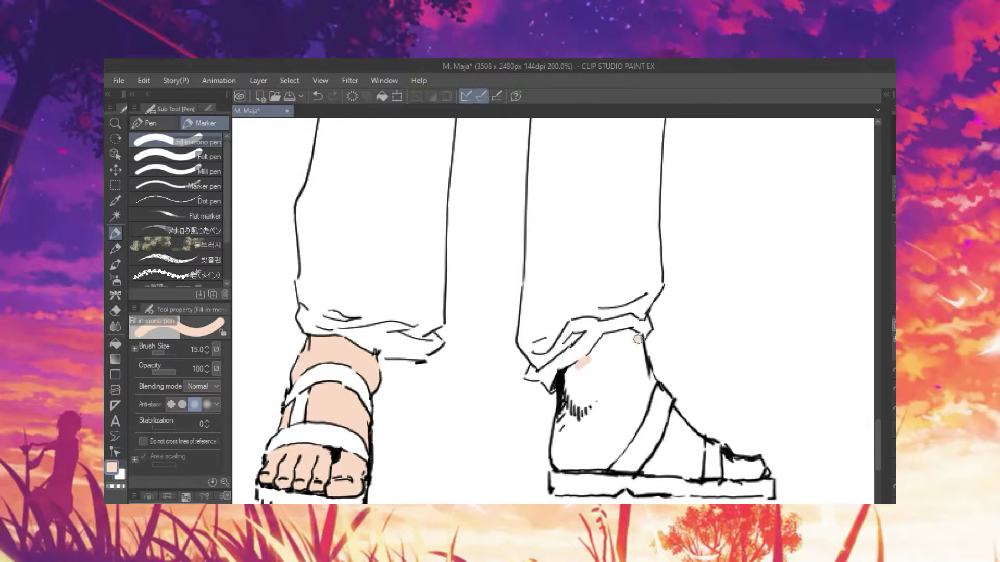
pyautogui.click(115, 344)
pyautogui.click(604, 412)
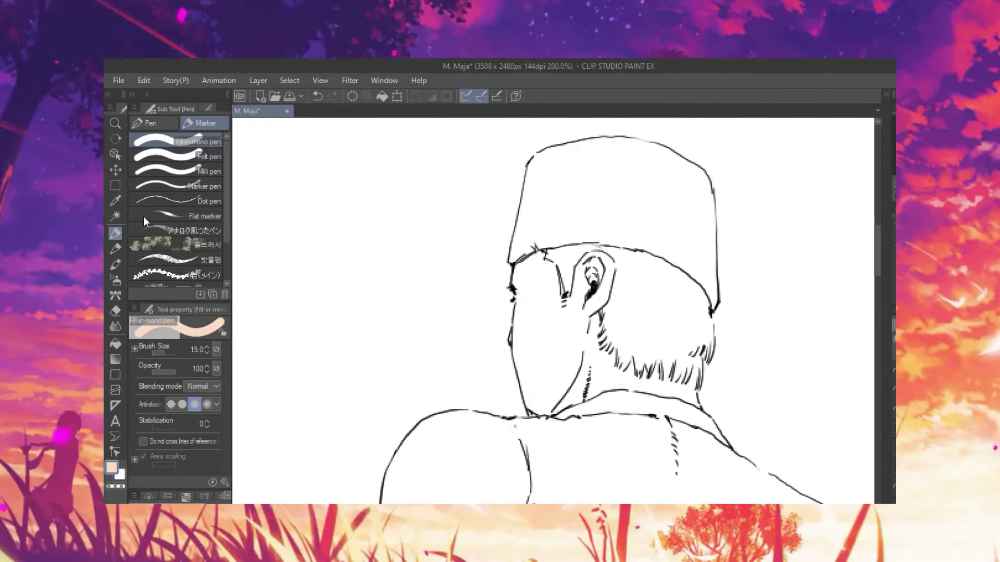
# - Line the hairline, ear and jaw gaps of the man seen from behind and fill his face, ear and neck with skin tone
pyautogui.moveTo(545, 264); pyautogui.dragTo(554, 269)
pyautogui.moveTo(607, 353)
pyautogui.mouseDown()
pyautogui.moveTo(636, 377)
pyautogui.moveTo(679, 383)
pyautogui.mouseUp()
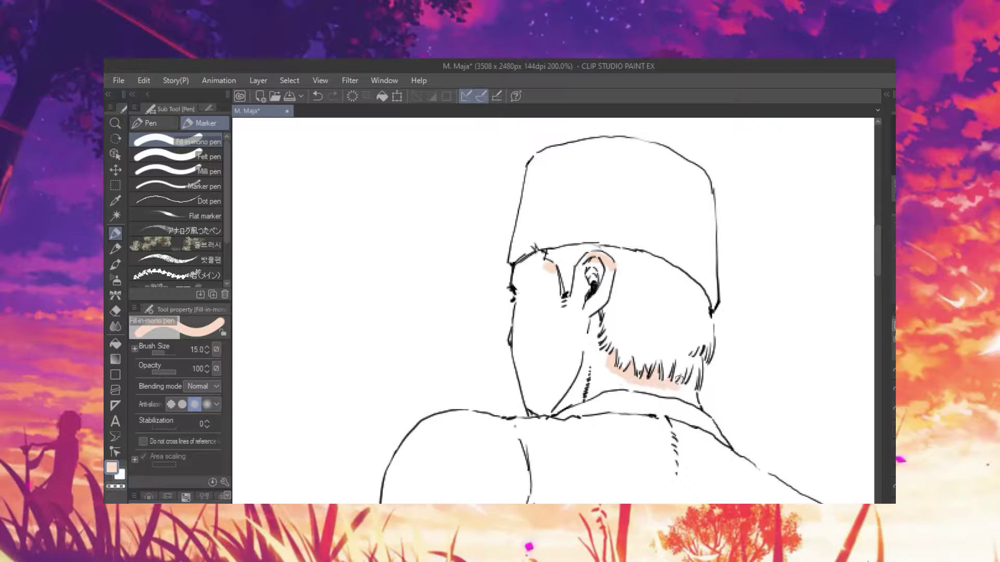
pyautogui.moveTo(520, 286); pyautogui.dragTo(522, 294)
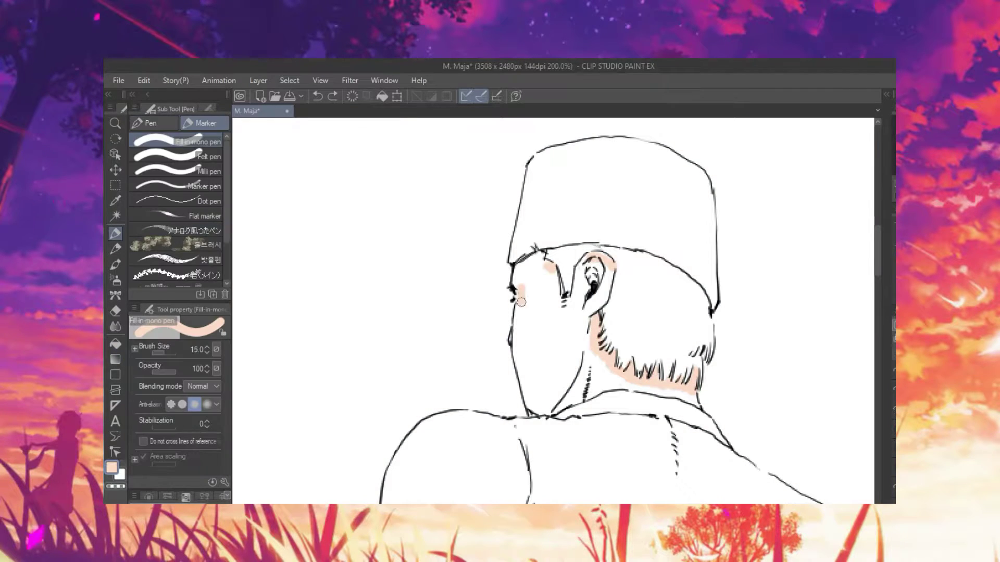
pyautogui.press('alt')
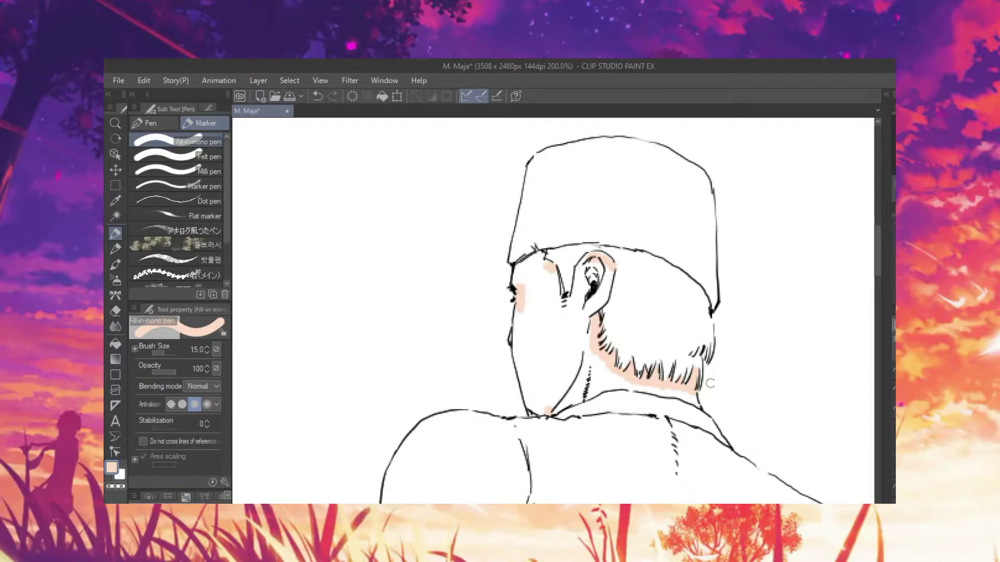
pyautogui.press('g')
pyautogui.click(544, 331)
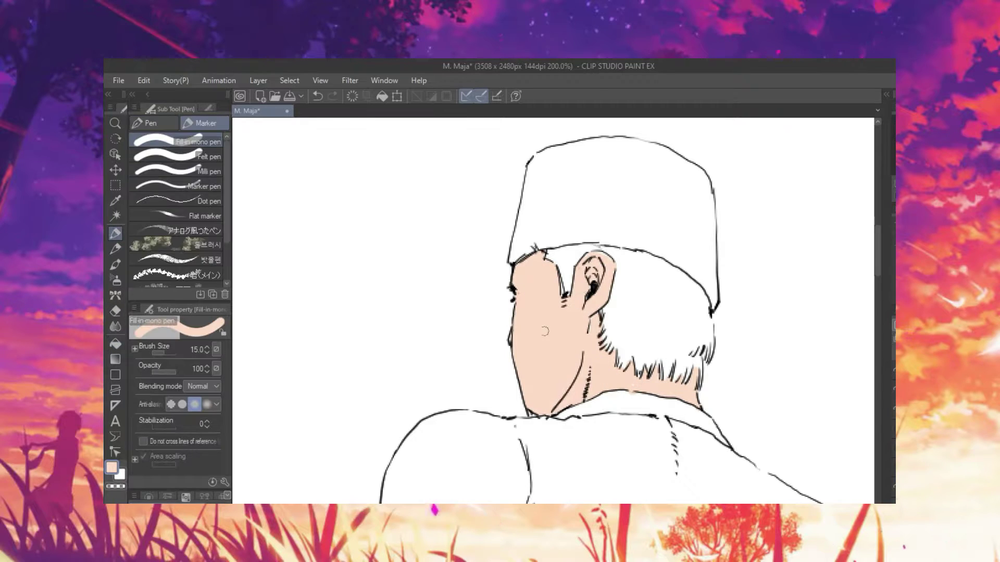
# - Paint the wrist of the man seen from behind and fill his bare forearm below the rolled cuff with skin tone
pyautogui.scroll(-10, 544, 331)
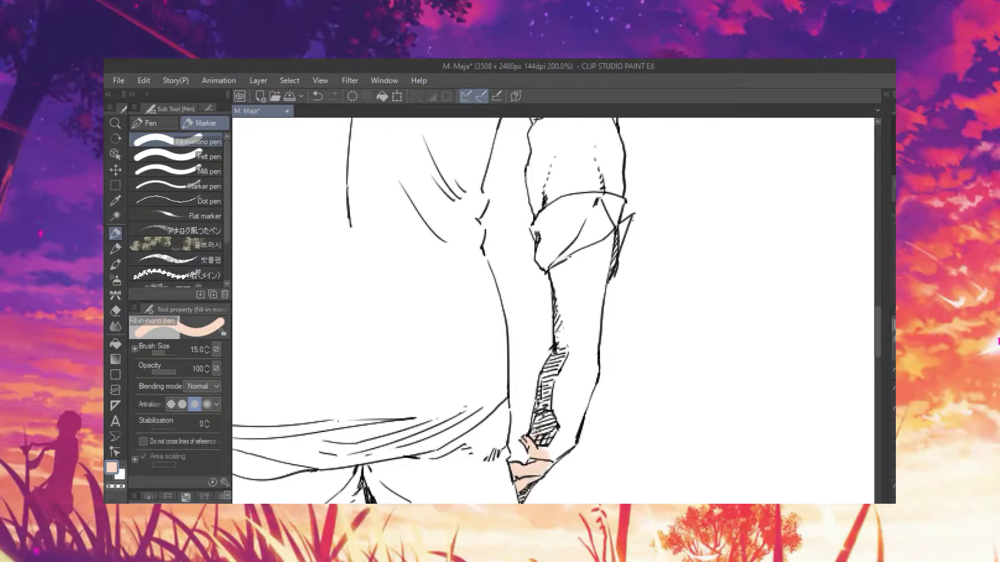
pyautogui.moveTo(539, 456); pyautogui.dragTo(575, 417)
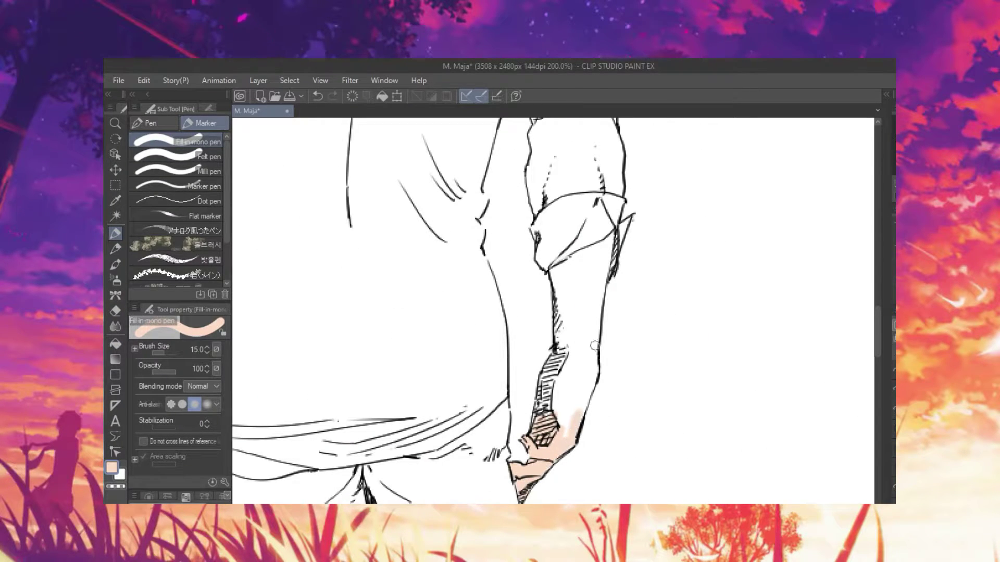
pyautogui.click(115, 343)
pyautogui.click(578, 334)
pyautogui.press('p')
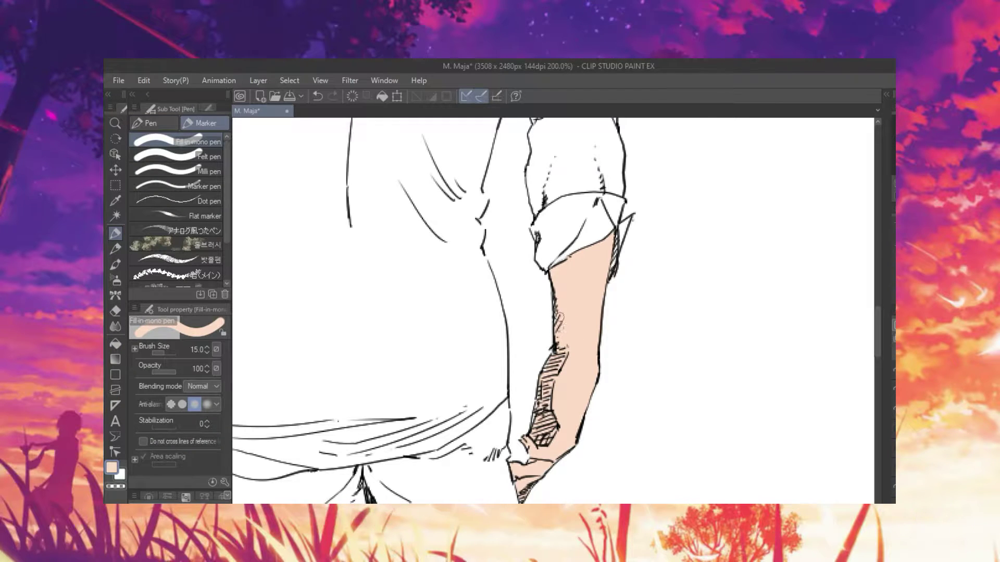
# - Paint skin-coloured strokes over the outline gaps around both ankles and heels of the man seen from behind
pyautogui.scroll(-15, 559, 319)
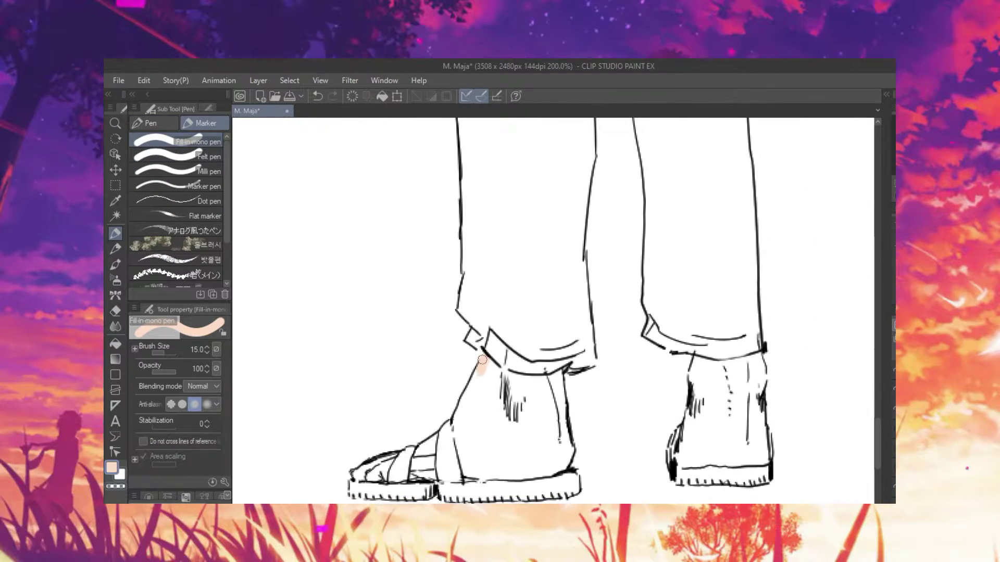
pyautogui.moveTo(482, 364); pyautogui.dragTo(480, 382)
pyautogui.moveTo(458, 419); pyautogui.dragTo(460, 449)
pyautogui.moveTo(468, 475); pyautogui.dragTo(490, 476)
pyautogui.moveTo(679, 442); pyautogui.dragTo(681, 461)
pyautogui.moveTo(692, 368); pyautogui.dragTo(695, 383)
# - Fill both feet of the man seen from behind, including the toes between the sandal straps, with the light skin tone
pyautogui.press('g')
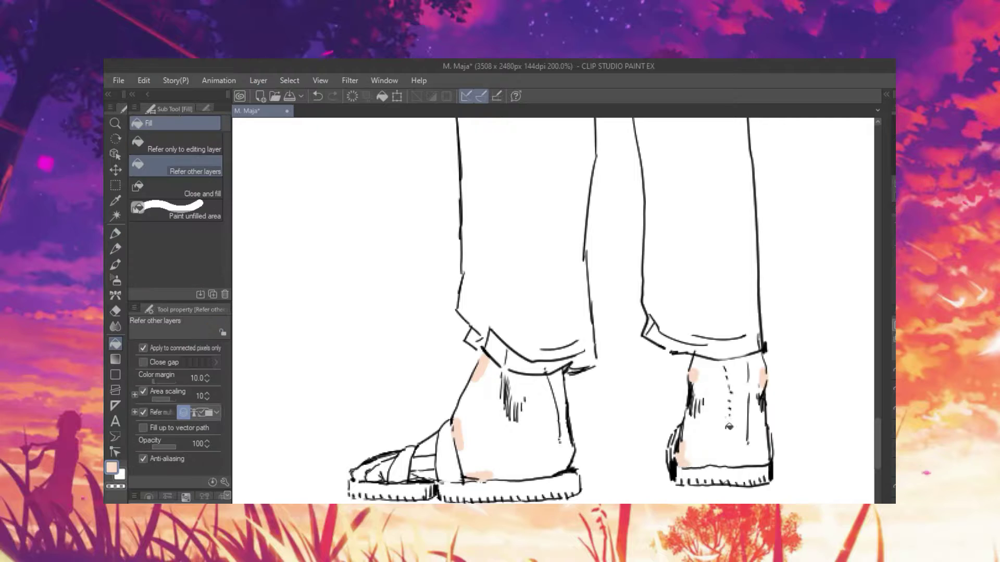
pyautogui.click(686, 459)
pyautogui.press('p')
pyautogui.press('g')
pyautogui.click(508, 432)
pyautogui.click(377, 471)
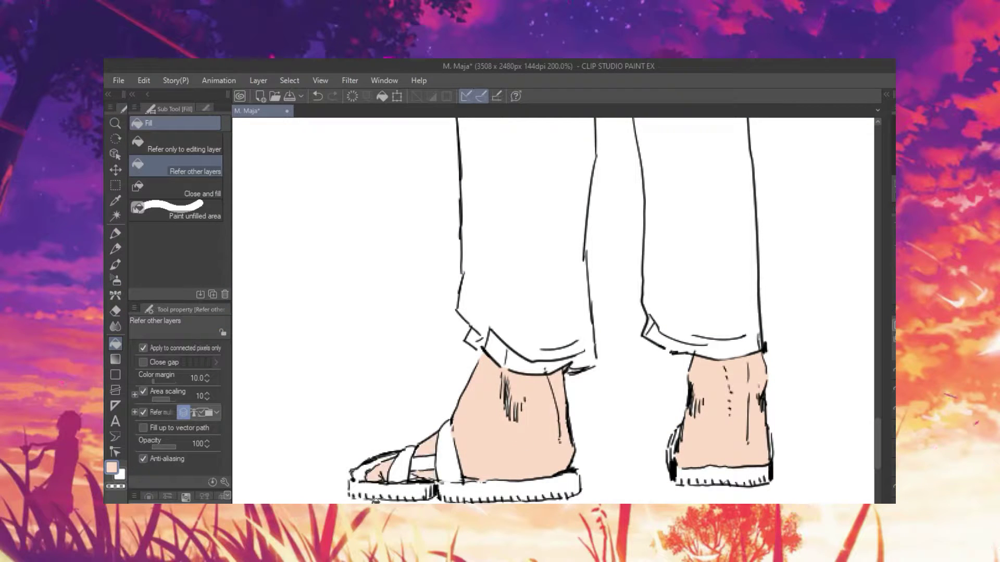
# - Shade the bent sleeve of the man seen from behind in pale blue-grey, from the upper folds to the elbow, using the Fill-in mono pen
pyautogui.press('p')
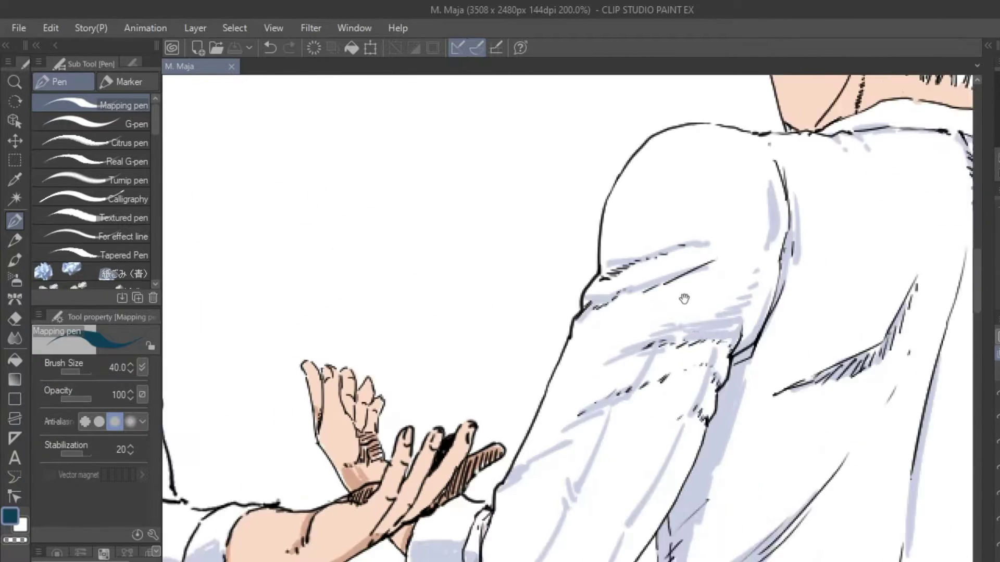
pyautogui.moveTo(525, 203); pyautogui.dragTo(482, 266)
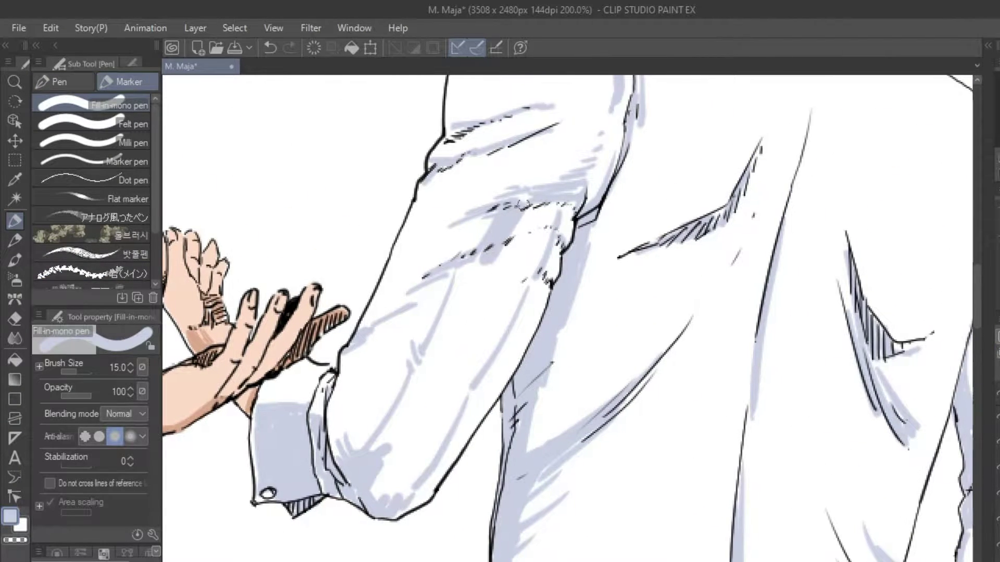
pyautogui.moveTo(551, 193); pyautogui.dragTo(458, 287)
pyautogui.moveTo(516, 261); pyautogui.dragTo(443, 380)
pyautogui.moveTo(500, 256); pyautogui.dragTo(426, 411)
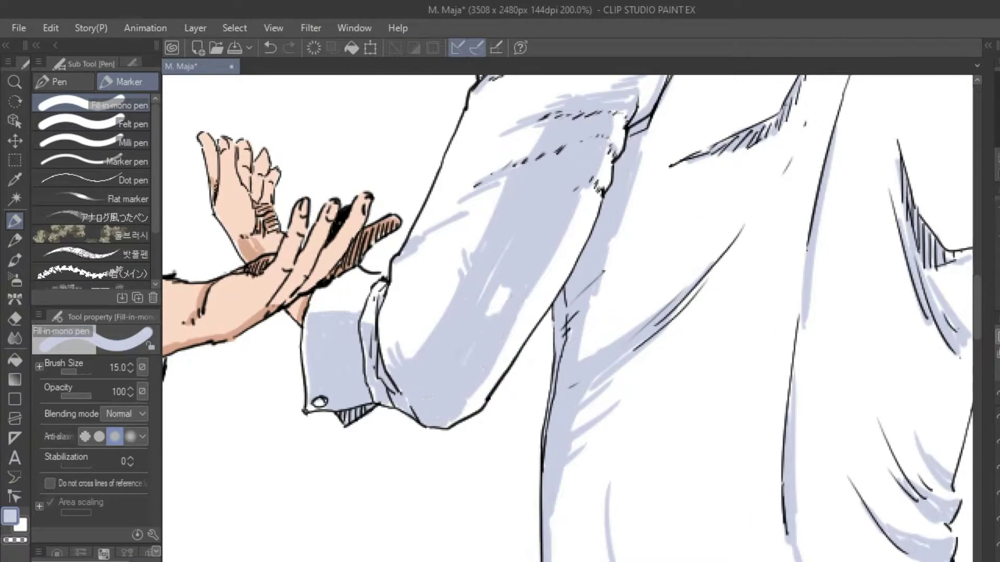
pyautogui.moveTo(521, 286)
pyautogui.mouseDown()
pyautogui.moveTo(458, 406)
pyautogui.moveTo(313, 549)
pyautogui.mouseUp()
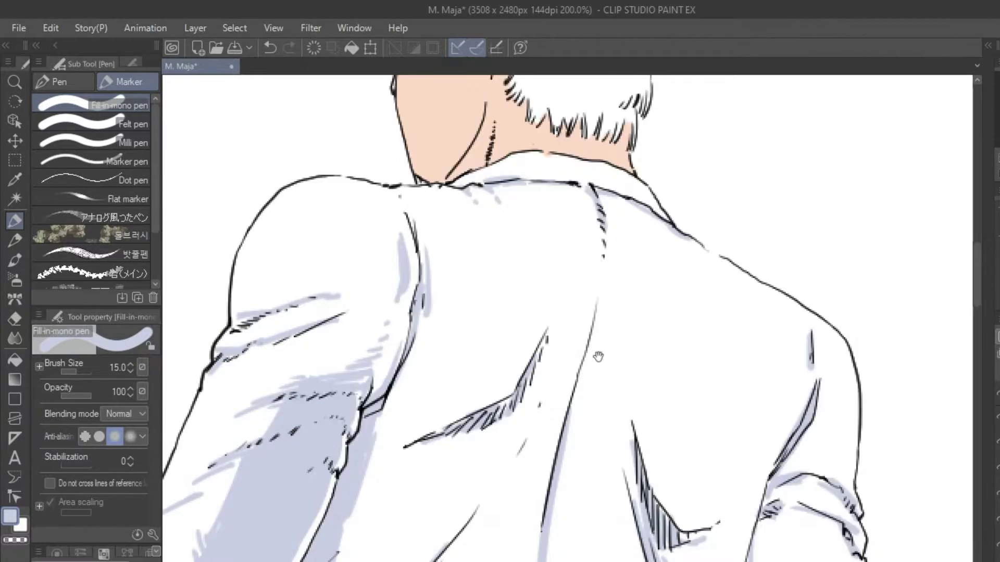
# - Pick the near-black colour, close the gap at the back of the head and fill the hair and sideburn below the cap
pyautogui.keyDown('alt'); pyautogui.click(581, 378); pyautogui.keyUp('alt')
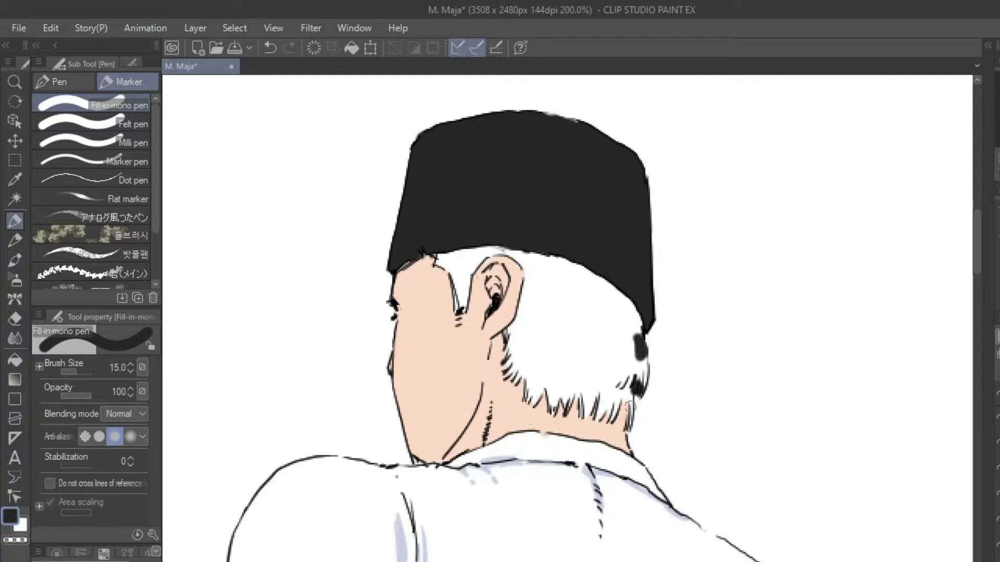
pyautogui.press('g')
pyautogui.click(572, 339)
pyautogui.click(463, 279)
# - Erase the near-black colour that spilled over the ear and neck, using the Rough eraser
pyautogui.press('e')
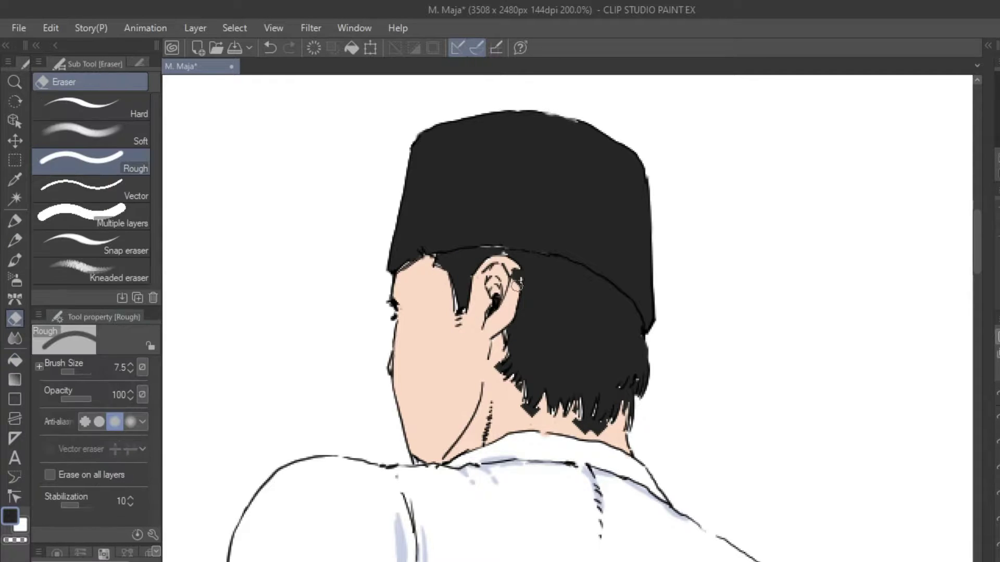
pyautogui.press('p')
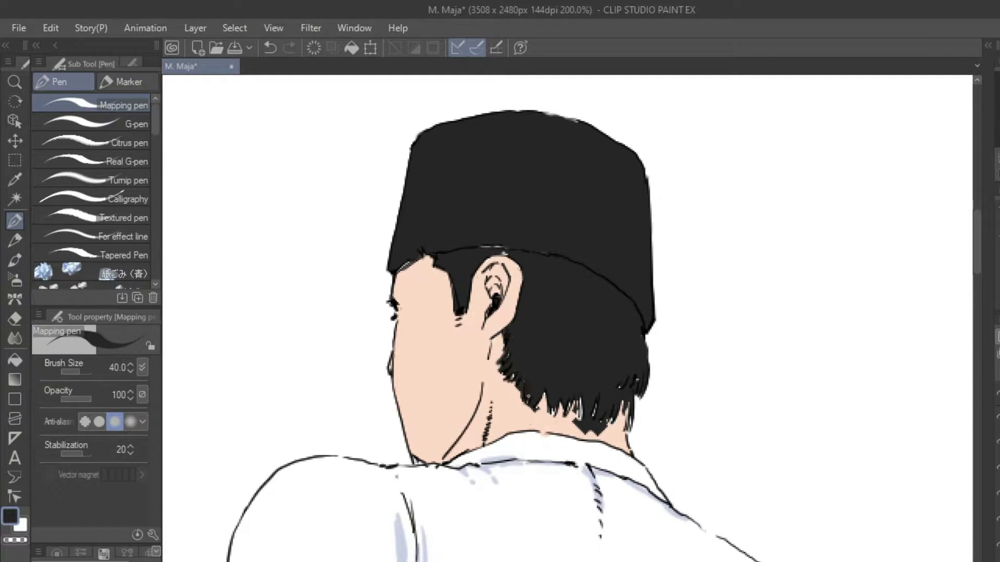
pyautogui.press('e')
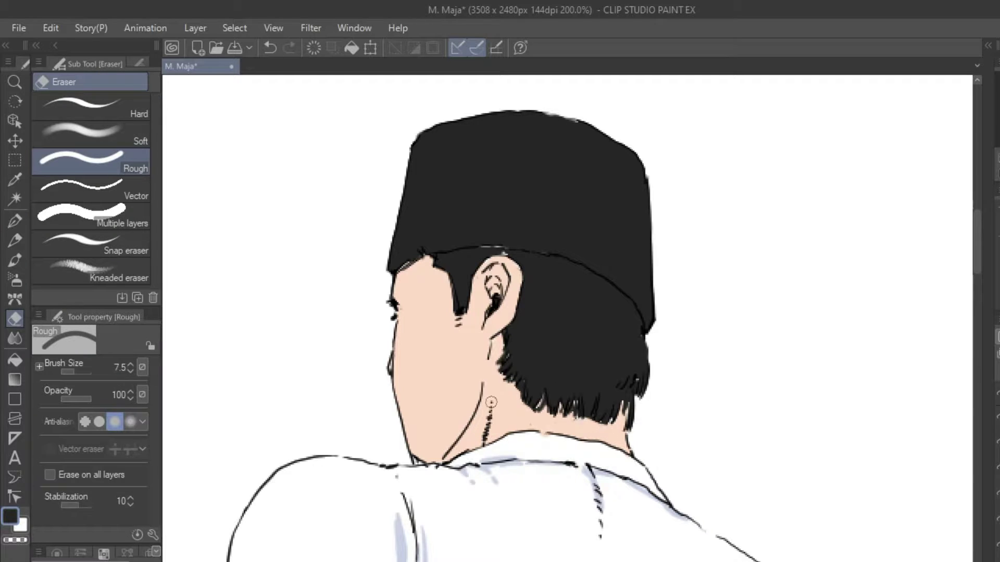
# - Shade the neck, inner ear and lowered forearm of the man seen from behind in a darker skin tone with the Mapping pen
pyautogui.press('p')
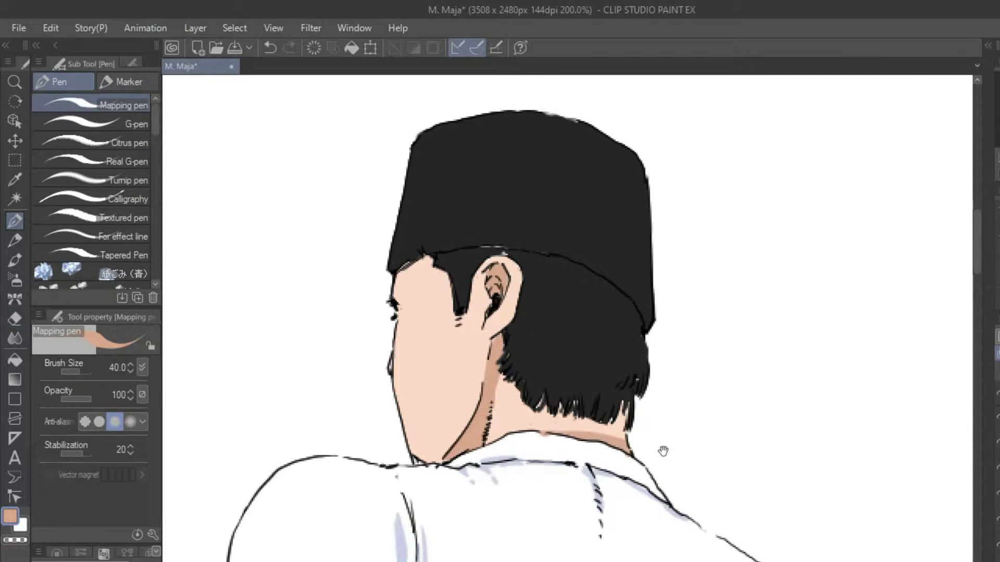
pyautogui.moveTo(663, 450); pyautogui.dragTo(521, 21)
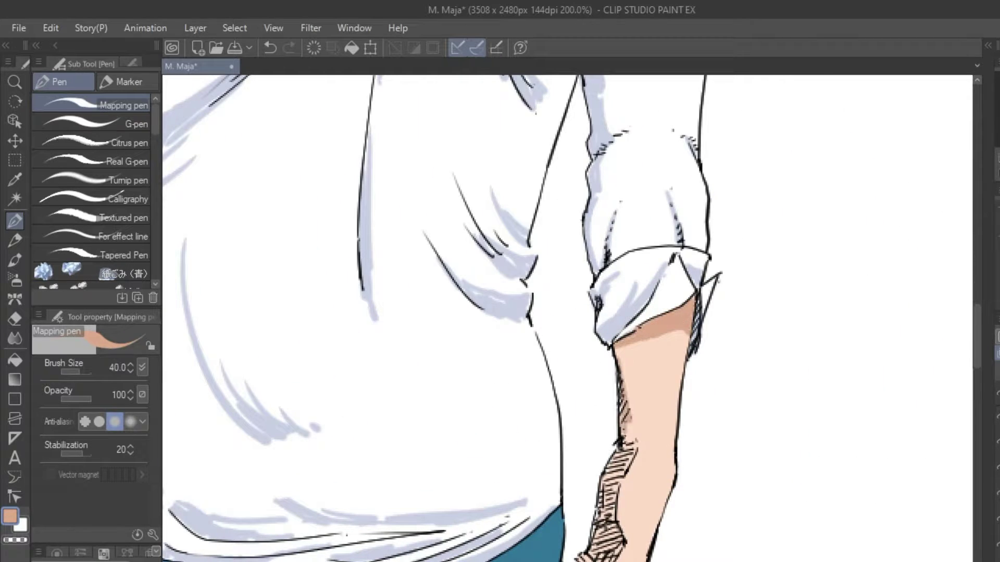
pyautogui.scroll(-3, 567, 318)
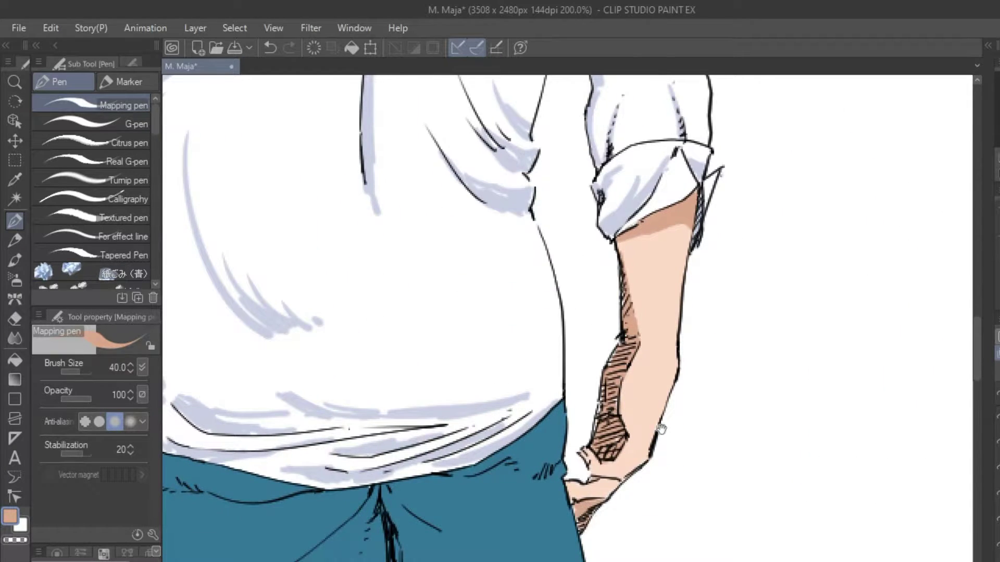
pyautogui.moveTo(660, 428); pyautogui.dragTo(681, 201)
# - Spray light blue highlights on both thighs and both lower legs of the trousers with the Soft airbrush
pyautogui.scroll(-8, 681, 200)
pyautogui.scroll(3, 573, 313)
pyautogui.scroll(-4, 490, 388)
pyautogui.press('b')
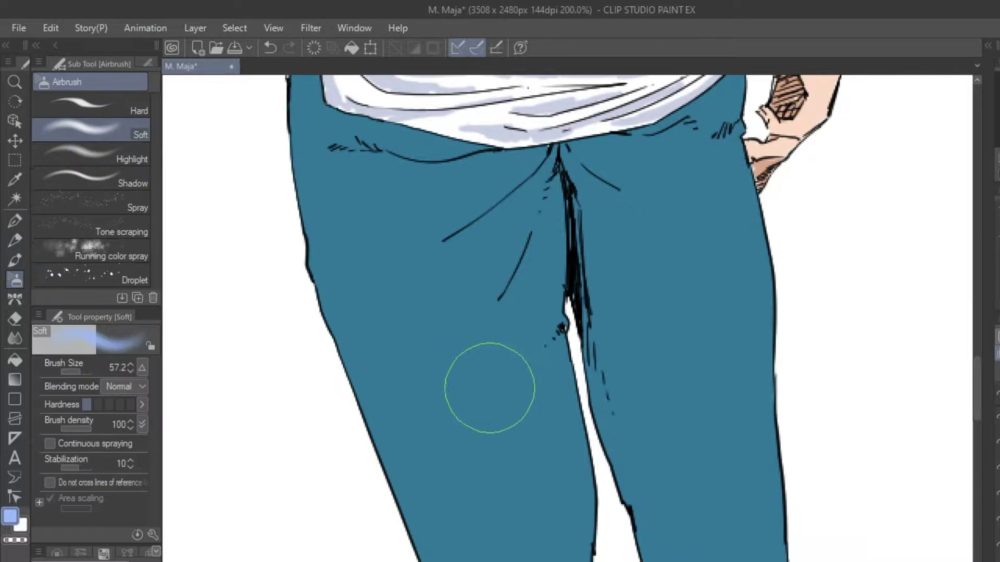
pyautogui.moveTo(489, 388); pyautogui.dragTo(457, 357)
pyautogui.moveTo(710, 374); pyautogui.dragTo(711, 484)
pyautogui.scroll(-8, 685, 234)
pyautogui.scroll(-7, 685, 234)
pyautogui.moveTo(536, 292); pyautogui.dragTo(536, 427)
pyautogui.moveTo(698, 312); pyautogui.dragTo(713, 416)
# - Pick the trouser blue and blend the edges of the light highlights on both legs with the Opaque watercolor brush
pyautogui.keyDown('alt'); pyautogui.click(583, 324); pyautogui.keyUp('alt')
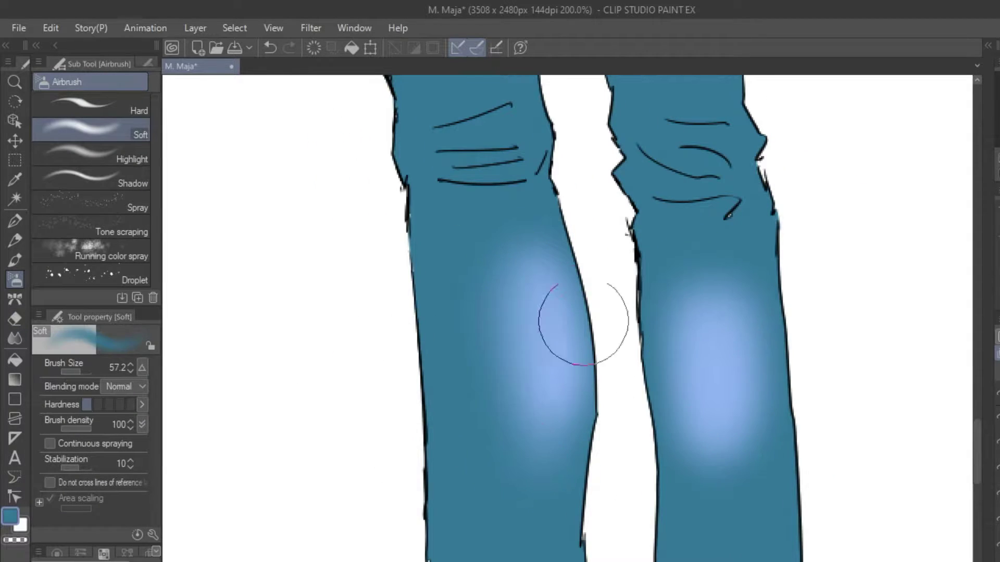
pyautogui.scroll(6, 583, 324)
pyautogui.press('b')
pyautogui.moveTo(469, 339)
pyautogui.mouseDown()
pyautogui.moveTo(457, 279)
pyautogui.moveTo(520, 284)
pyautogui.moveTo(430, 437)
pyautogui.moveTo(480, 419)
pyautogui.moveTo(569, 330)
pyautogui.mouseUp()
pyautogui.scroll(-3, 622, 286)
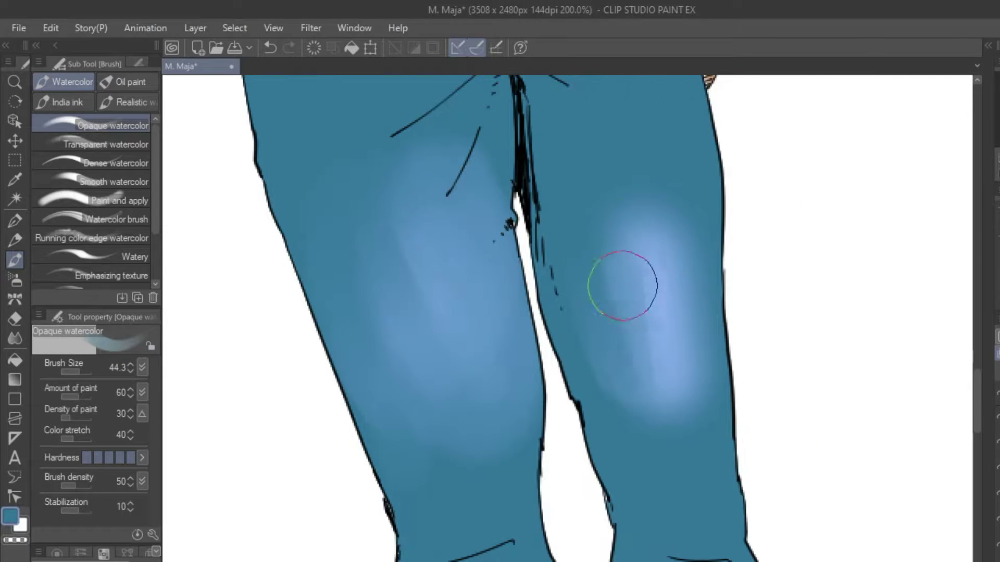
pyautogui.moveTo(622, 285)
pyautogui.mouseDown()
pyautogui.moveTo(629, 190)
pyautogui.moveTo(603, 167)
pyautogui.moveTo(692, 435)
pyautogui.mouseUp()
pyautogui.scroll(5, 635, 290)
pyautogui.scroll(-3, 595, 153)
pyautogui.scroll(-3, 446, 174)
pyautogui.moveTo(446, 174)
pyautogui.mouseDown()
pyautogui.moveTo(480, 463)
pyautogui.moveTo(605, 278)
pyautogui.moveTo(635, 314)
pyautogui.moveTo(597, 449)
pyautogui.moveTo(588, 553)
pyautogui.moveTo(651, 538)
pyautogui.moveTo(595, 366)
pyautogui.moveTo(616, 412)
pyautogui.moveTo(631, 223)
pyautogui.mouseUp()
# - Shade the trousers dark teal beneath the shirt hem with Opaque watercolor, and airbrush a soft shadow over the crotch crease
pyautogui.scroll(5, 631, 223)
pyautogui.scroll(3, 568, 317)
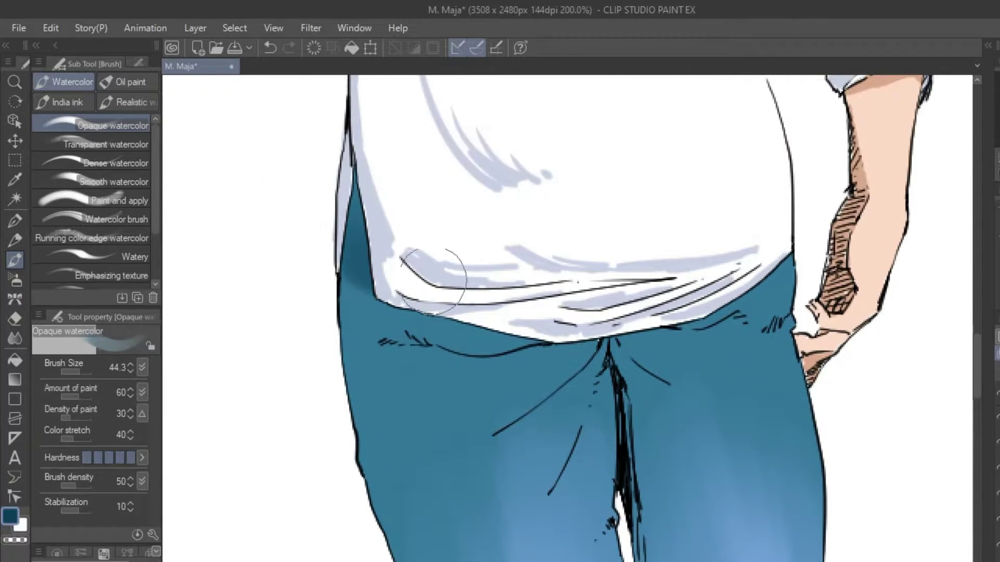
pyautogui.moveTo(344, 312)
pyautogui.mouseDown()
pyautogui.moveTo(380, 312)
pyautogui.moveTo(486, 279)
pyautogui.mouseUp()
pyautogui.moveTo(677, 318); pyautogui.dragTo(780, 271)
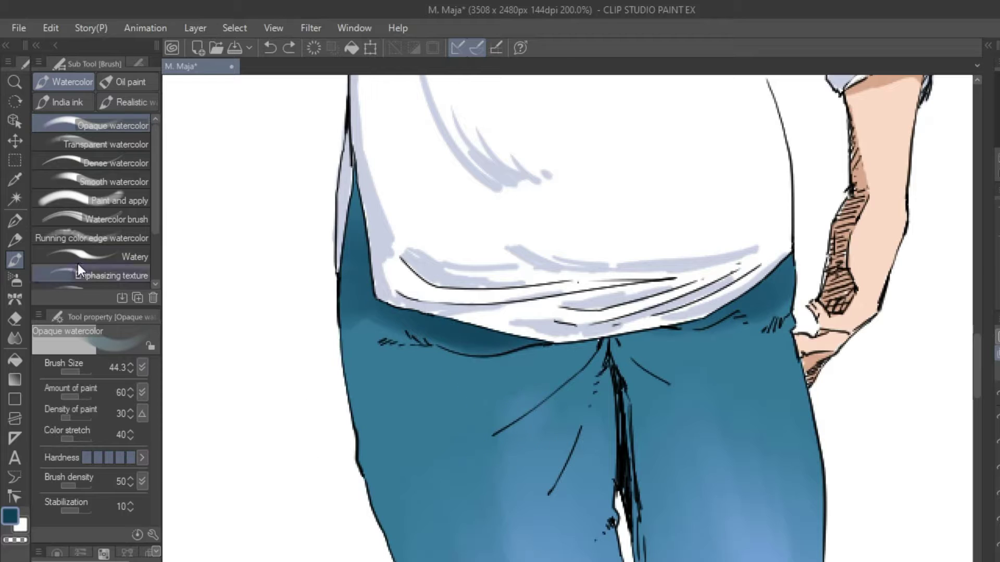
pyautogui.click(14, 280)
pyautogui.moveTo(567, 365); pyautogui.dragTo(494, 427)
# - Draw dark teal fold shadows radiating from the crotch across the hips and upper thighs with the Mapping pen
pyautogui.press('p')
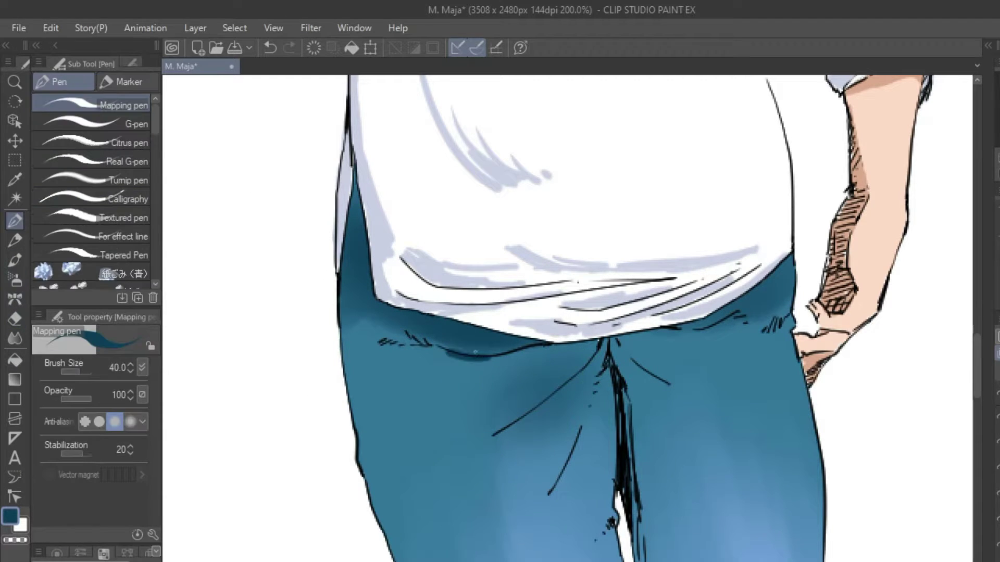
pyautogui.moveTo(552, 346); pyautogui.dragTo(489, 359)
pyautogui.moveTo(578, 386); pyautogui.dragTo(474, 444)
pyautogui.moveTo(609, 343); pyautogui.dragTo(573, 391)
pyautogui.moveTo(609, 365); pyautogui.dragTo(527, 517)
pyautogui.moveTo(612, 338); pyautogui.dragTo(667, 388)
pyautogui.moveTo(648, 334); pyautogui.dragTo(744, 311)
pyautogui.moveTo(666, 387); pyautogui.dragTo(724, 412)
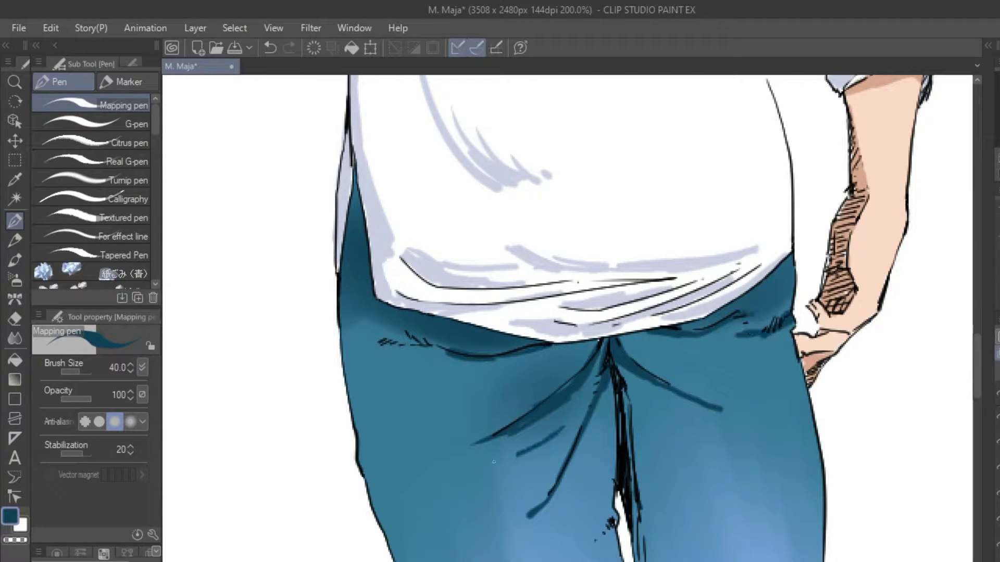
pyautogui.moveTo(519, 451); pyautogui.dragTo(409, 479)
pyautogui.moveTo(614, 390); pyautogui.dragTo(552, 521)
pyautogui.moveTo(582, 356); pyautogui.dragTo(423, 427)
pyautogui.moveTo(636, 352); pyautogui.dragTo(768, 376)
pyautogui.moveTo(623, 387); pyautogui.dragTo(656, 414)
pyautogui.moveTo(672, 424); pyautogui.dragTo(765, 451)
pyautogui.scroll(-1, 625, 396)
pyautogui.moveTo(604, 356); pyautogui.dragTo(615, 486)
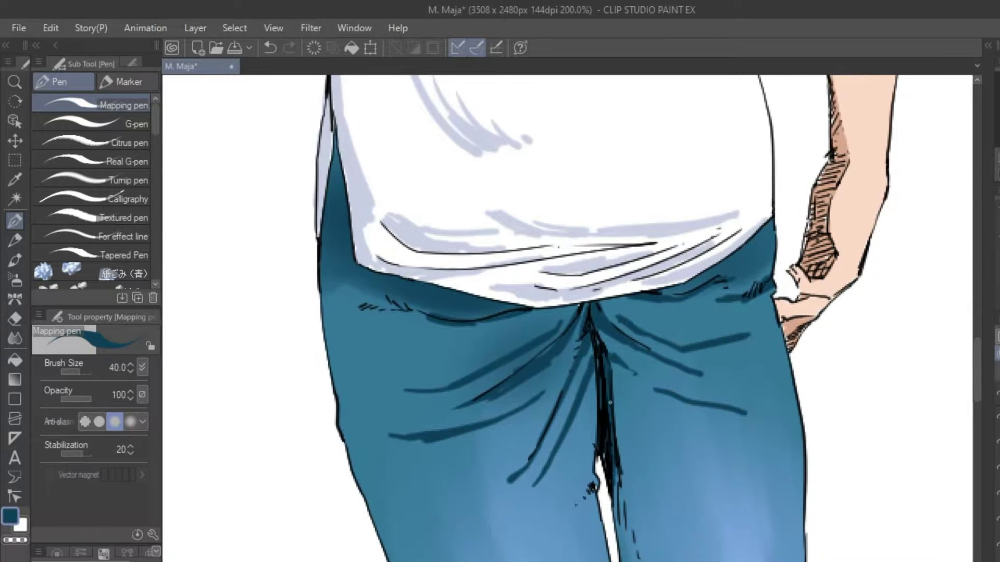
# - Draw dark teal shadows along the left thigh's outer edge and between the wrinkle lines at both knees
pyautogui.scroll(-4, 610, 402)
pyautogui.scroll(2, 610, 402)
pyautogui.scroll(-4, 609, 403)
pyautogui.scroll(-4, 609, 403)
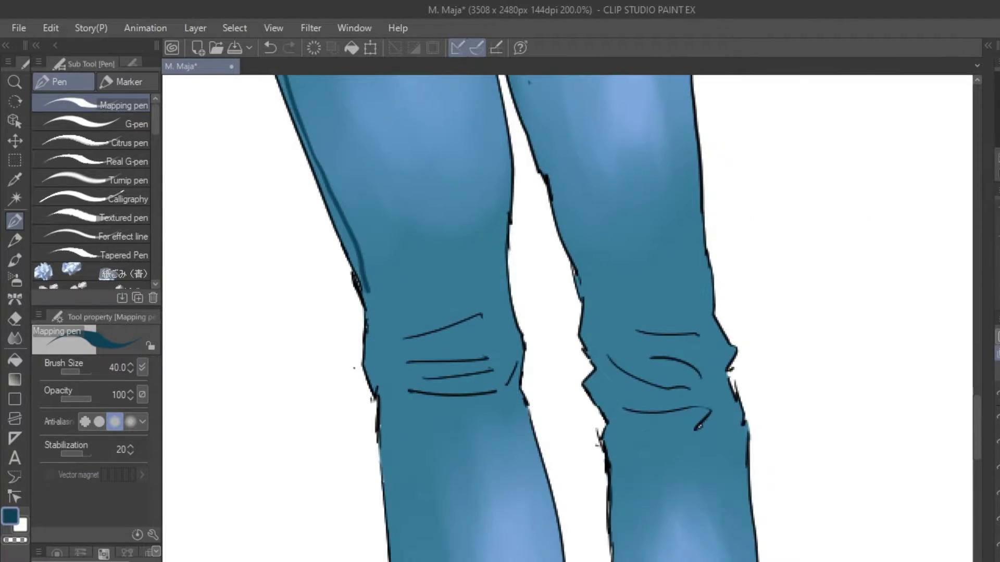
pyautogui.moveTo(403, 335); pyautogui.dragTo(481, 317)
pyautogui.moveTo(406, 358); pyautogui.dragTo(495, 333)
pyautogui.moveTo(412, 388); pyautogui.dragTo(492, 372)
pyautogui.moveTo(614, 359); pyautogui.dragTo(693, 388)
pyautogui.moveTo(622, 329); pyautogui.dragTo(705, 346)
pyautogui.moveTo(625, 408); pyautogui.dragTo(711, 417)
pyautogui.moveTo(697, 354); pyautogui.dragTo(713, 370)
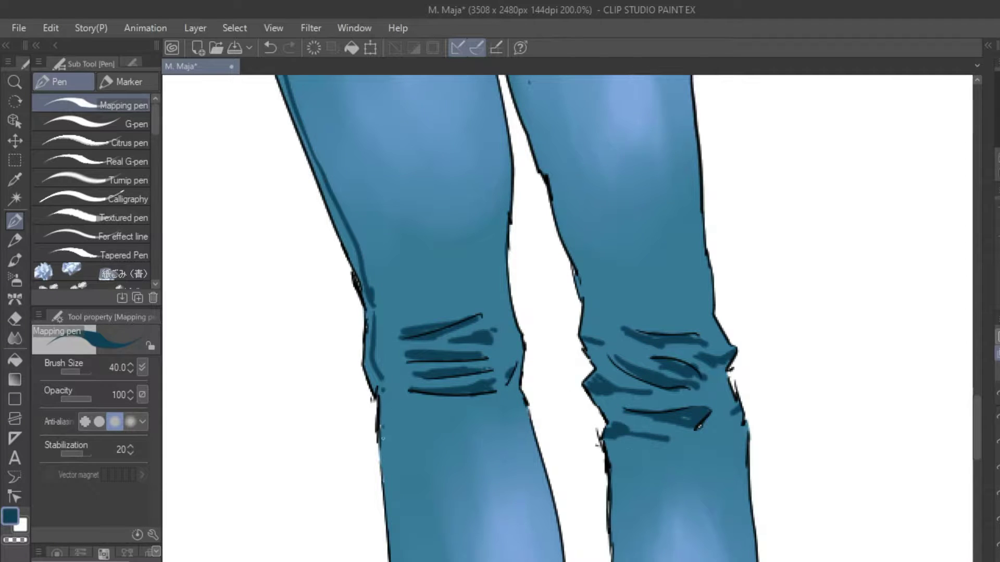
# - Draw dark teal shadow lines down the left edge of both lower trouser legs
pyautogui.scroll(-4, 383, 438)
pyautogui.scroll(6, 383, 437)
pyautogui.scroll(-6, 572, 430)
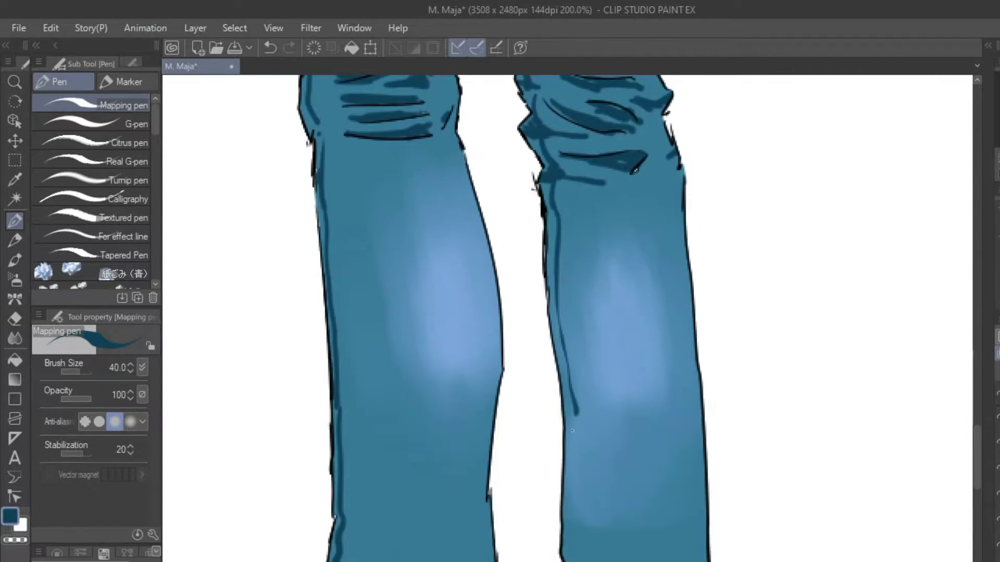
pyautogui.scroll(3, 571, 430)
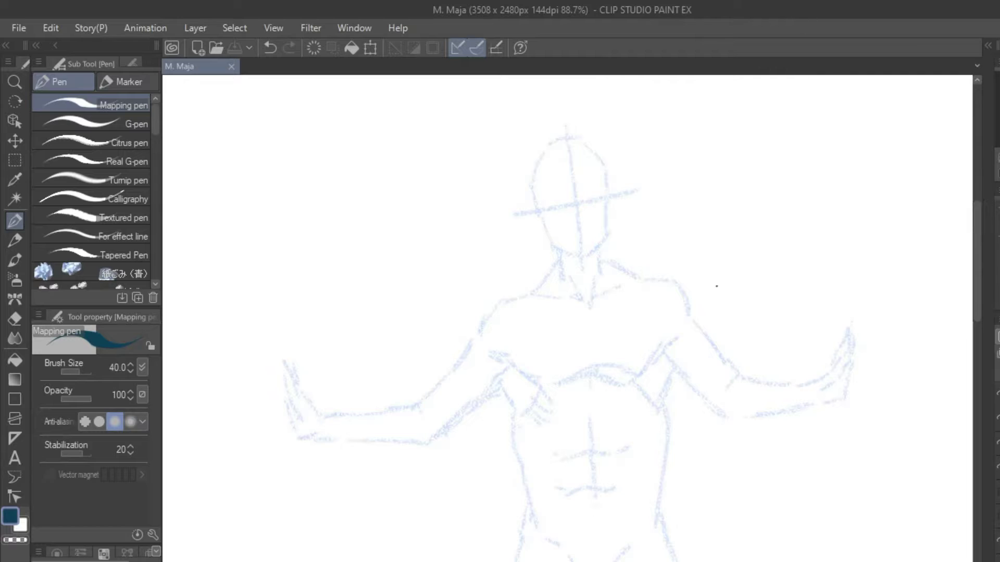
pyautogui.click(359, 28)
pyautogui.moveTo(274, 28)
pyautogui.click(392, 124)
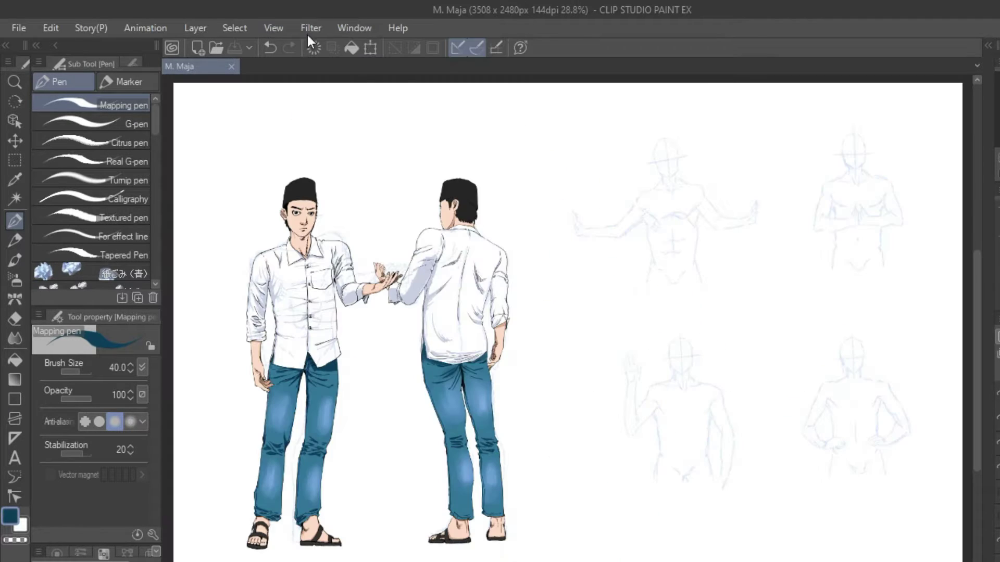
pyautogui.click(354, 28)
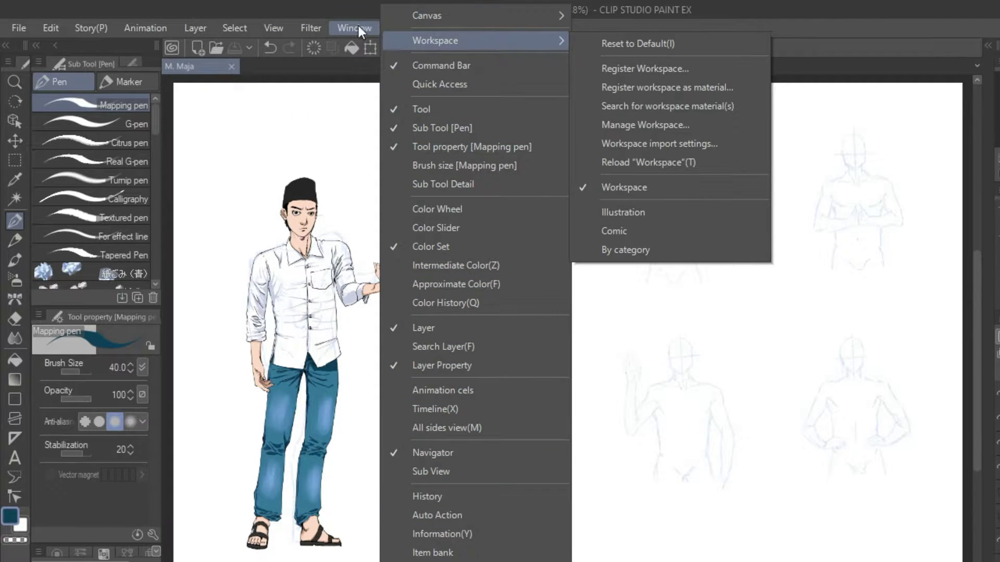
pyautogui.moveTo(274, 27)
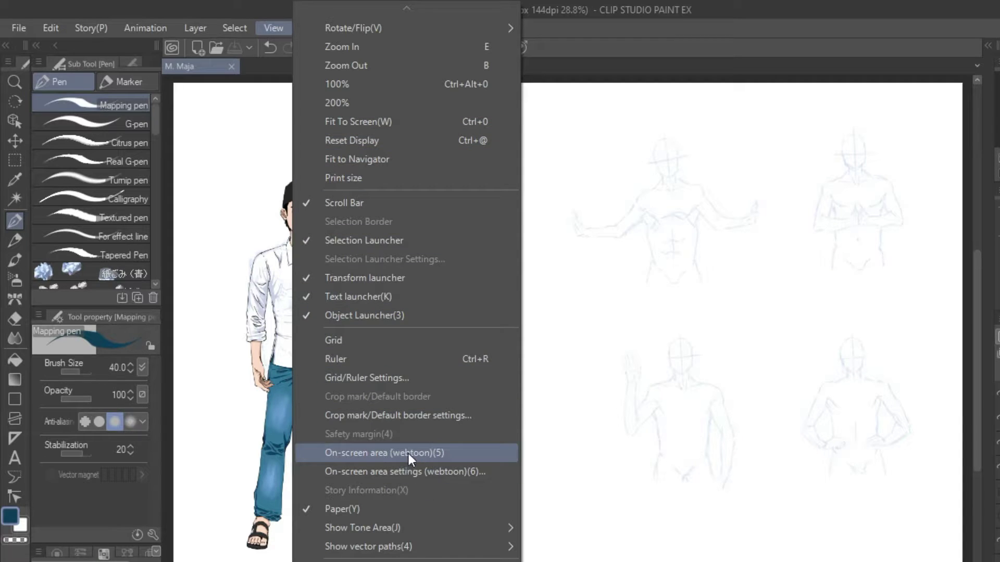
pyautogui.moveTo(354, 28)
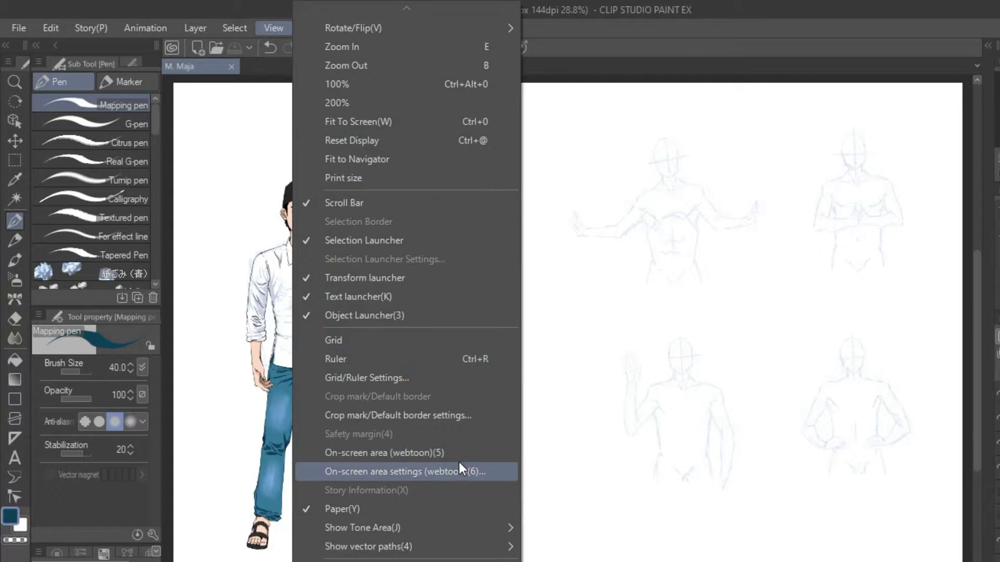
pyautogui.press('Escape')
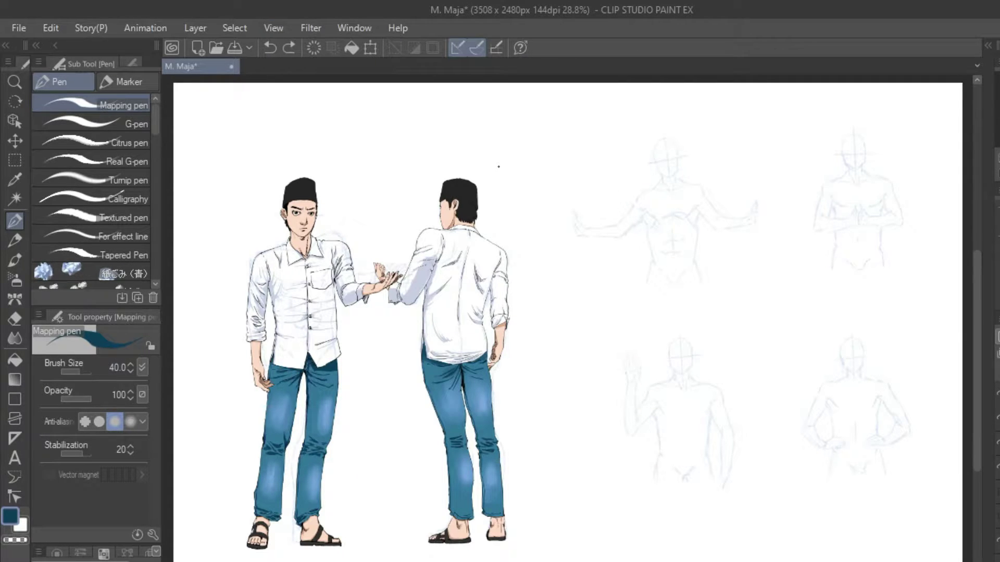
pyautogui.click(49, 28)
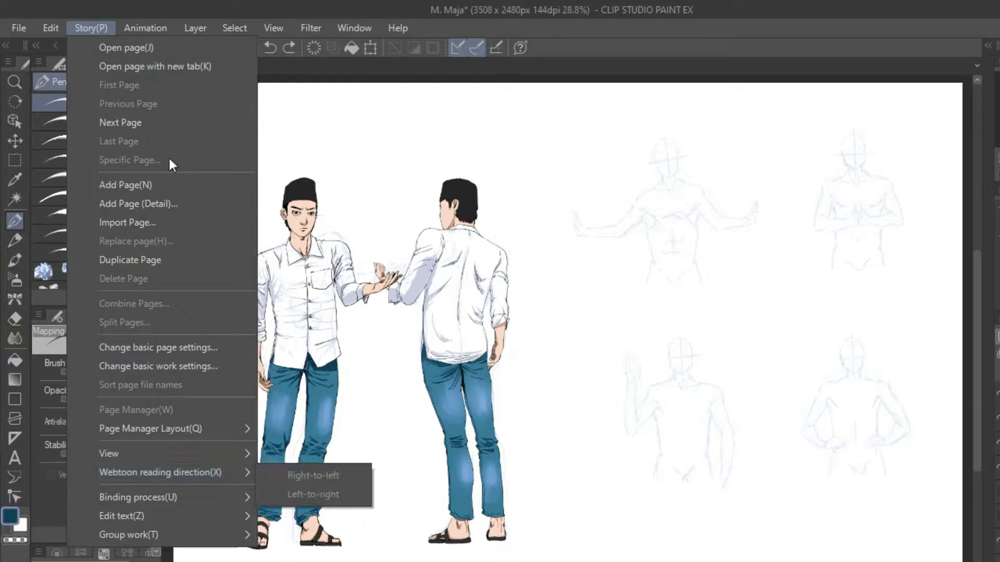
pyautogui.moveTo(198, 30)
pyautogui.moveTo(273, 28)
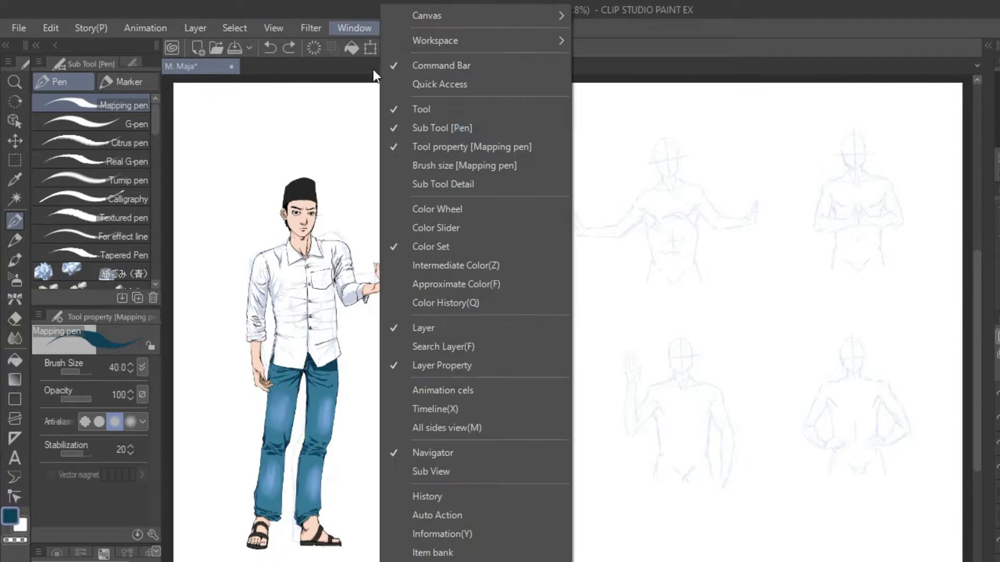
pyautogui.moveTo(536, 42)
pyautogui.press('Escape')
pyautogui.click(354, 27)
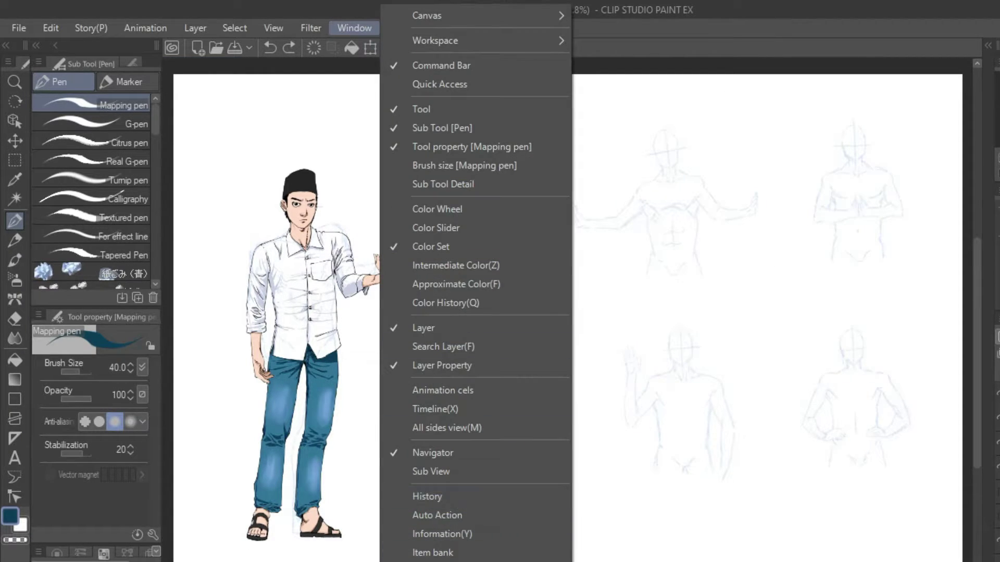
pyautogui.press('Tab')
pyautogui.click(354, 28)
pyautogui.press('Tab')
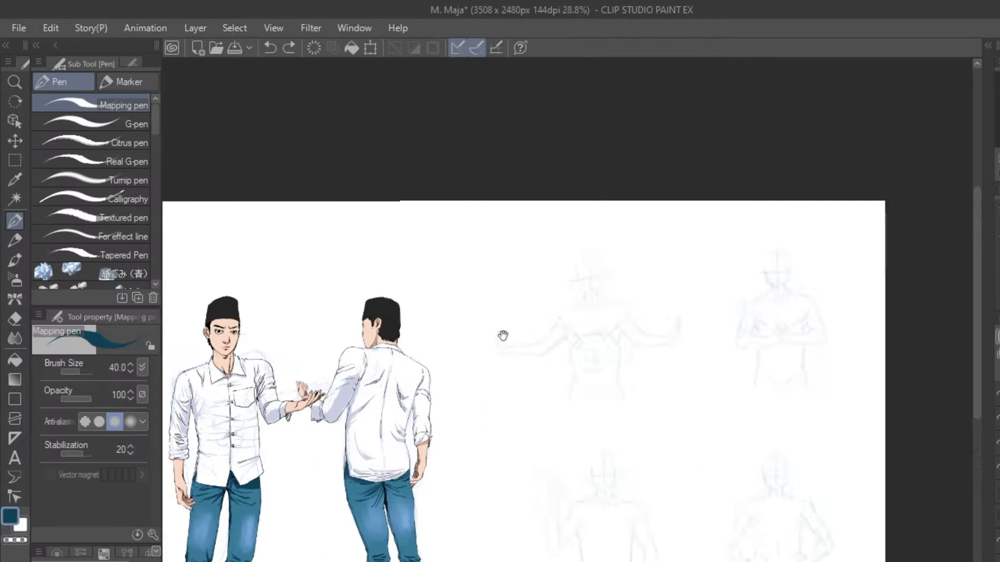
# - Set the Mapping pen to black at brush size 20 for inking the head of the open-armed pose sketch
pyautogui.scroll(2, 502, 334)
pyautogui.scroll(3, 497, 364)
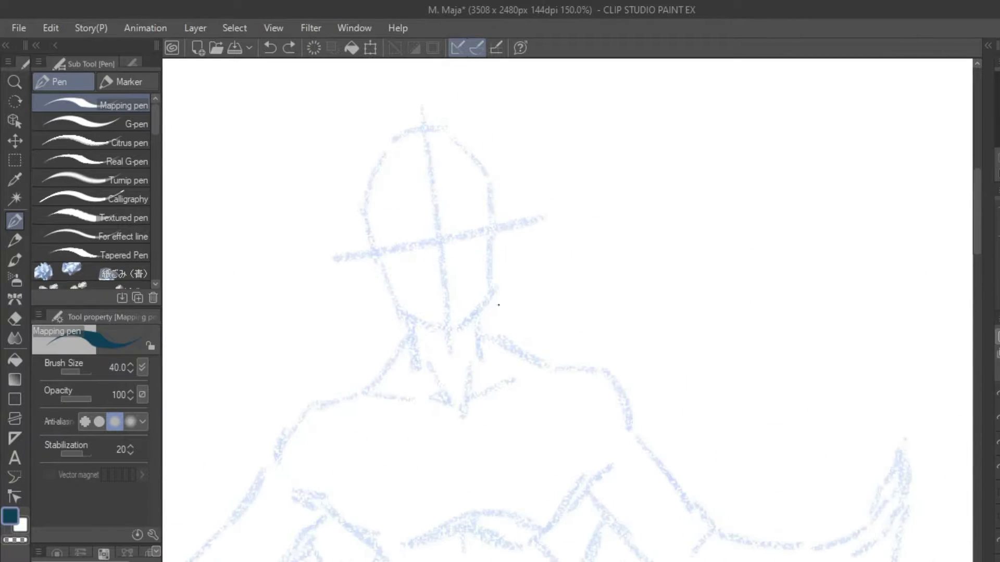
pyautogui.click(130, 371)
pyautogui.moveTo(387, 149); pyautogui.dragTo(428, 211)
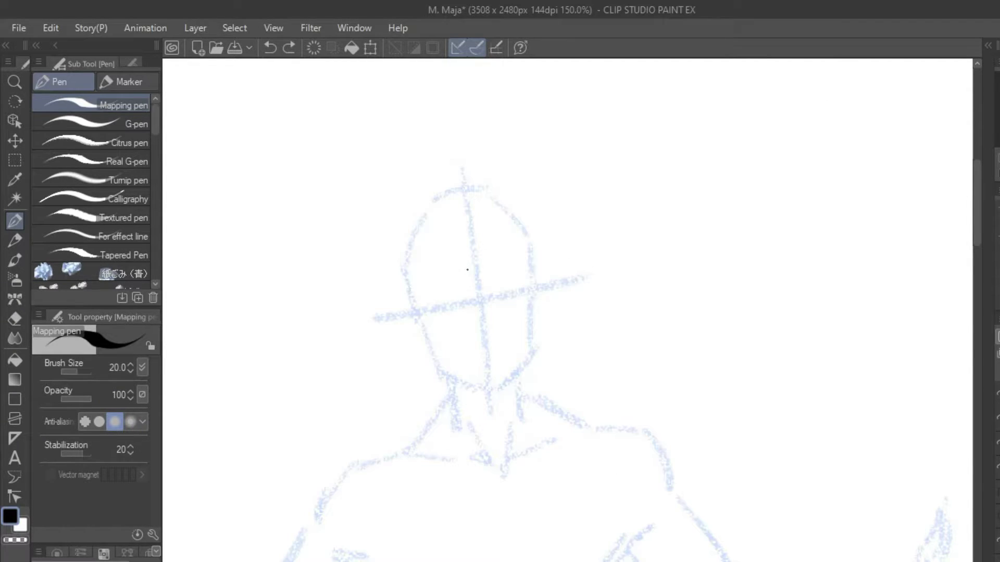
pyautogui.moveTo(469, 268); pyautogui.dragTo(481, 333)
pyautogui.moveTo(451, 279); pyautogui.dragTo(467, 371)
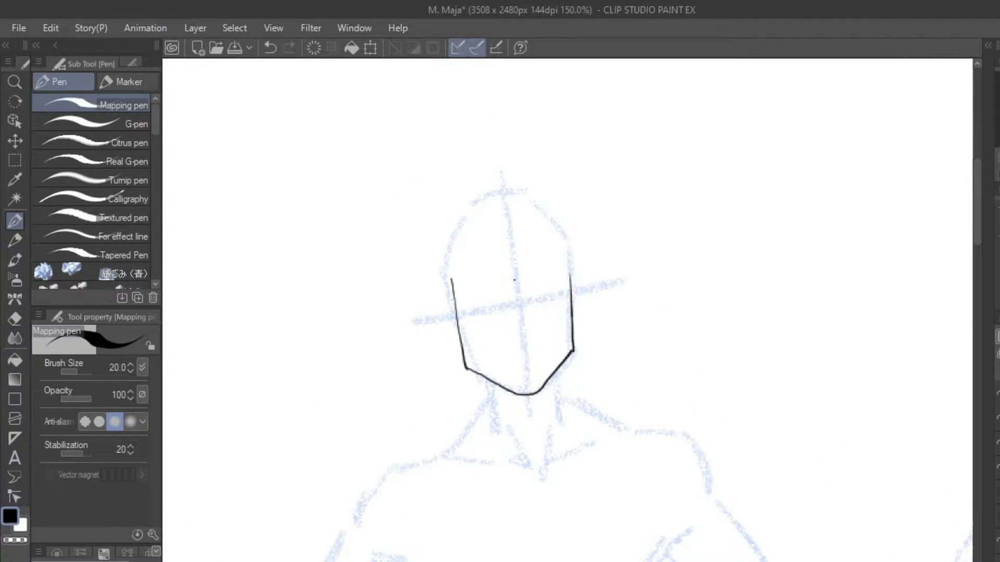
pyautogui.hotkey('ctrl', 'z')
pyautogui.hotkey('ctrl', 'z')
pyautogui.hotkey('ctrl', 'z')
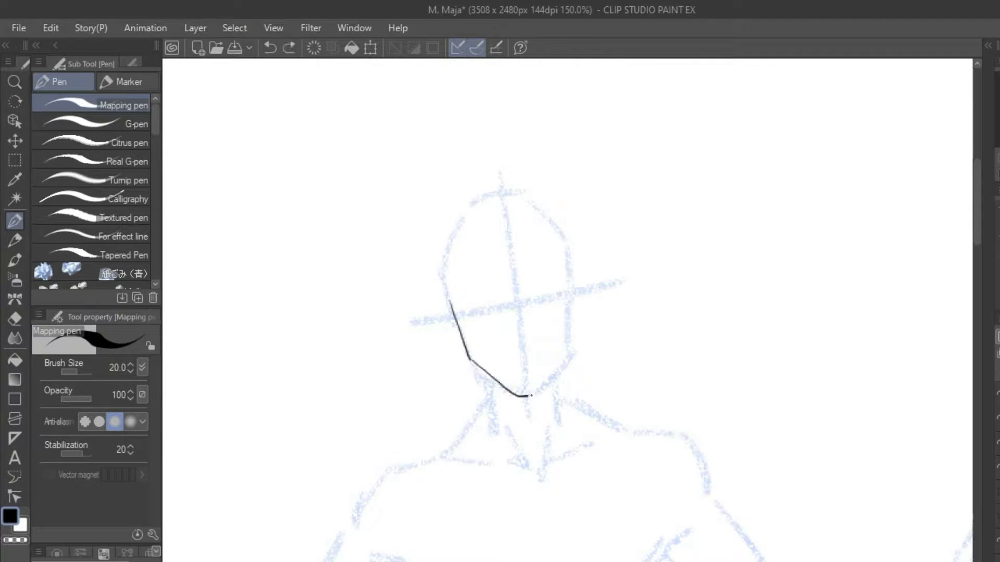
# - Ink the jaw outline, both ears with inner details and both sides of the neck over the blue head sketch
pyautogui.scroll(1, 531, 365)
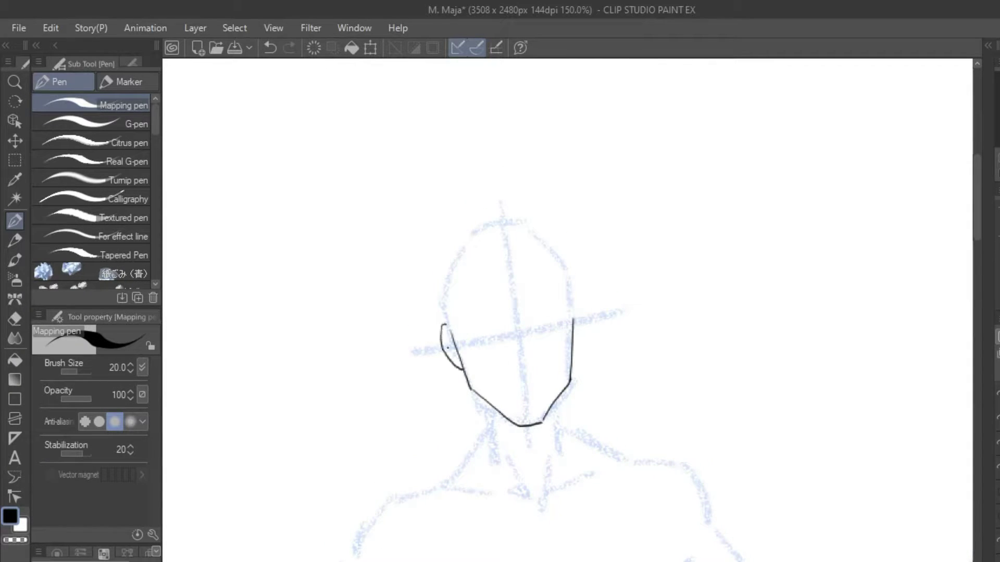
pyautogui.moveTo(481, 385); pyautogui.dragTo(489, 440)
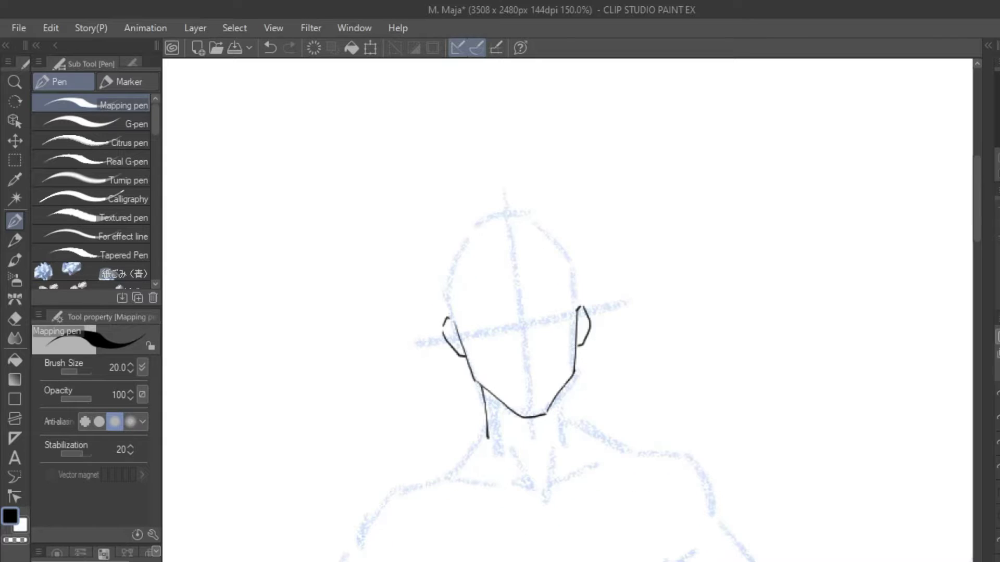
pyautogui.moveTo(566, 384); pyautogui.dragTo(569, 434)
pyautogui.scroll(2, 511, 236)
pyautogui.moveTo(423, 374); pyautogui.dragTo(431, 368)
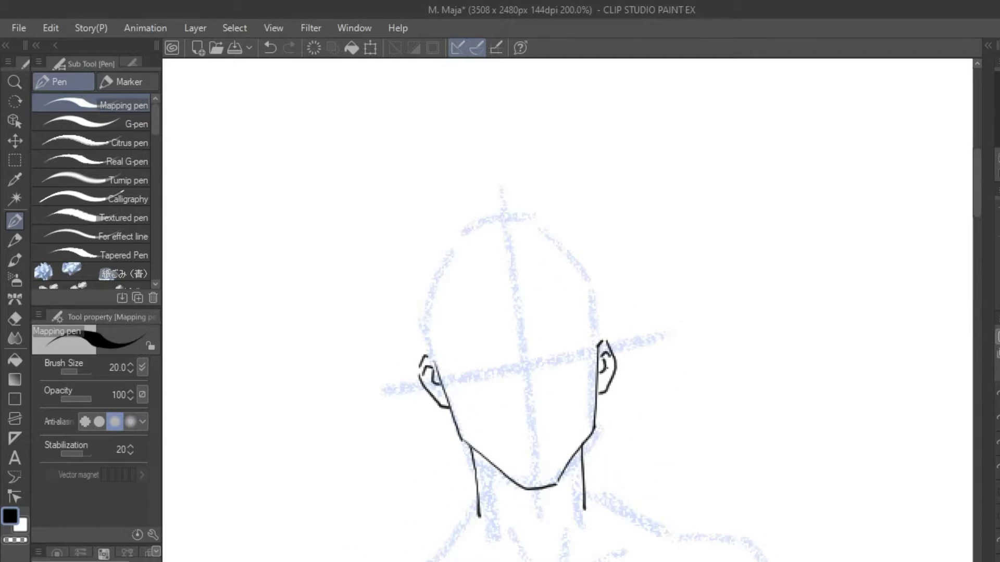
# - Ink the hairline at both temples and the outline of the cap around the top of the head
pyautogui.moveTo(527, 418); pyautogui.dragTo(549, 440)
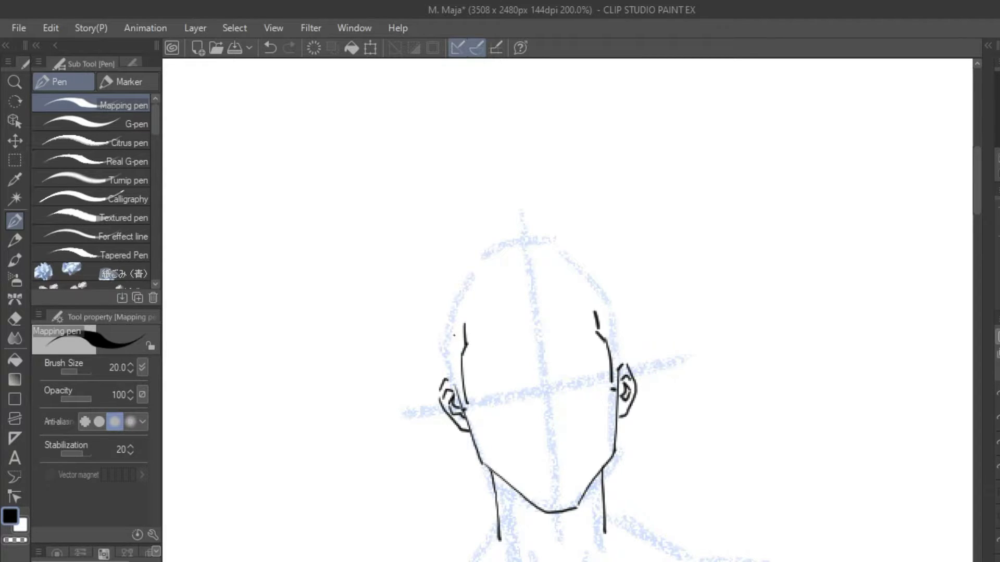
pyautogui.moveTo(515, 328); pyautogui.dragTo(520, 397)
pyautogui.moveTo(444, 303); pyautogui.dragTo(442, 404)
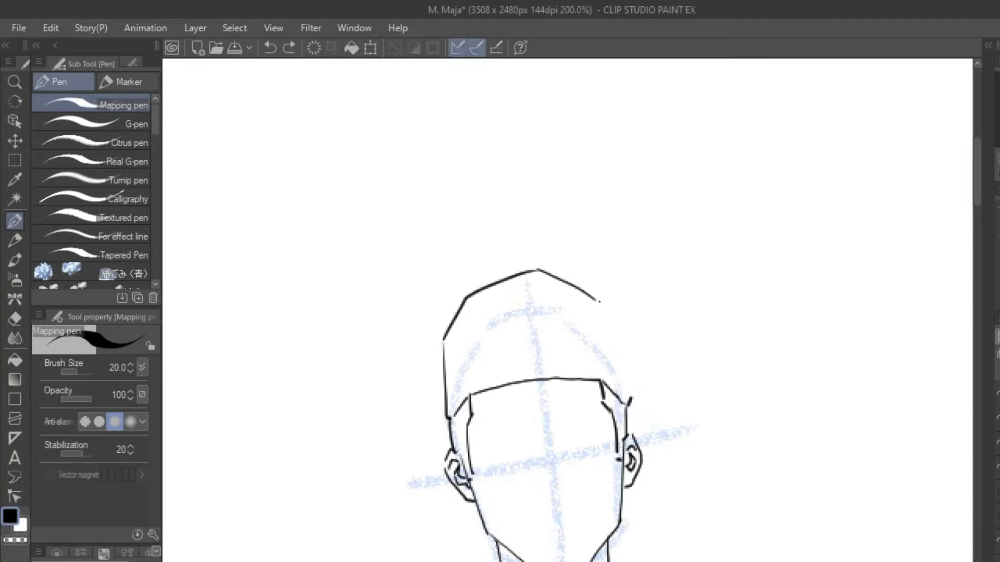
pyautogui.moveTo(619, 308); pyautogui.dragTo(630, 398)
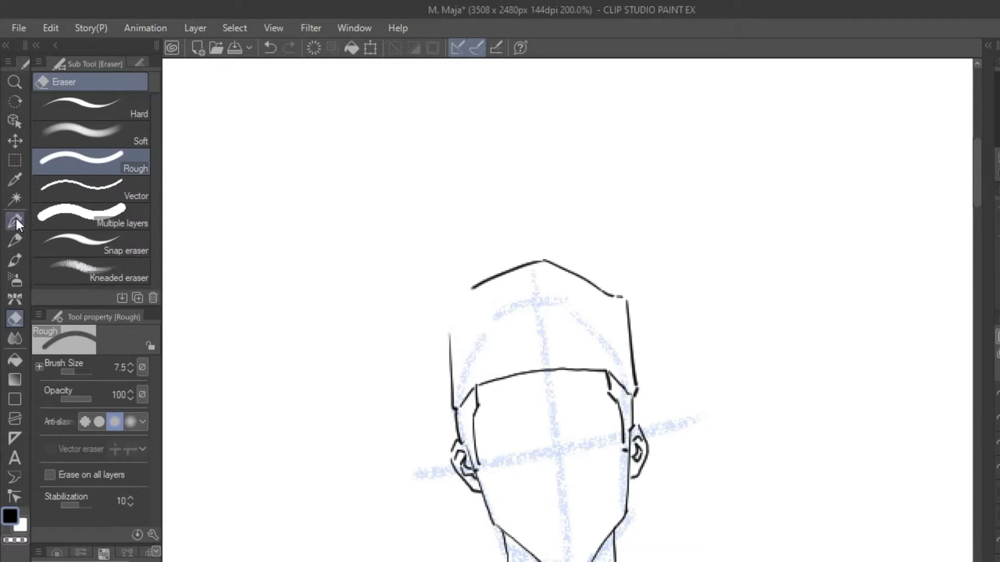
# - Redraw the cap's upper left corner and ink the nostrils and a smiling mouth on the face
pyautogui.moveTo(516, 492); pyautogui.dragTo(504, 387)
pyautogui.moveTo(522, 427); pyautogui.dragTo(504, 430)
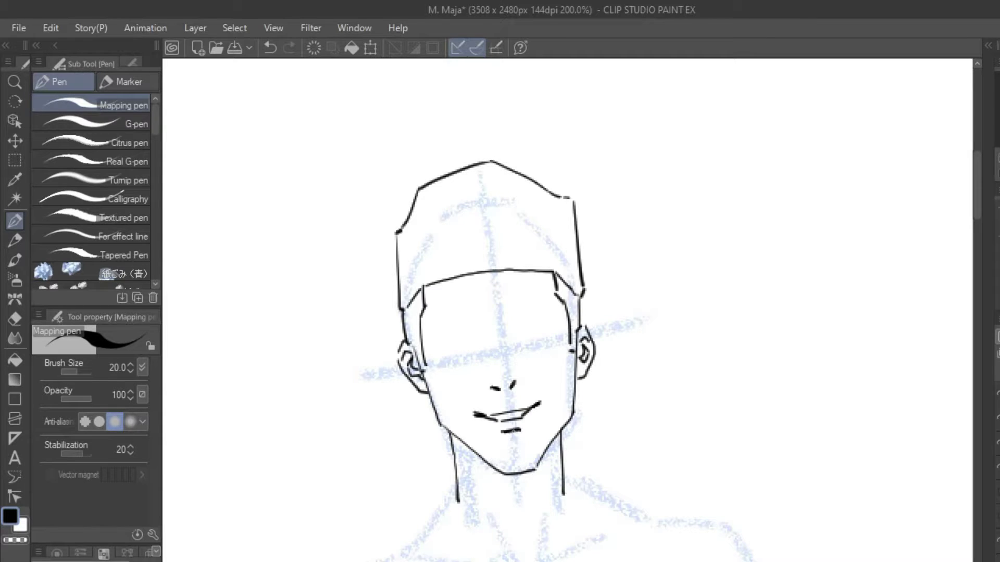
# - Ink the nose bridge, thick eyebrows and both open eyes on the capped man's face
pyautogui.moveTo(509, 345); pyautogui.dragTo(522, 397)
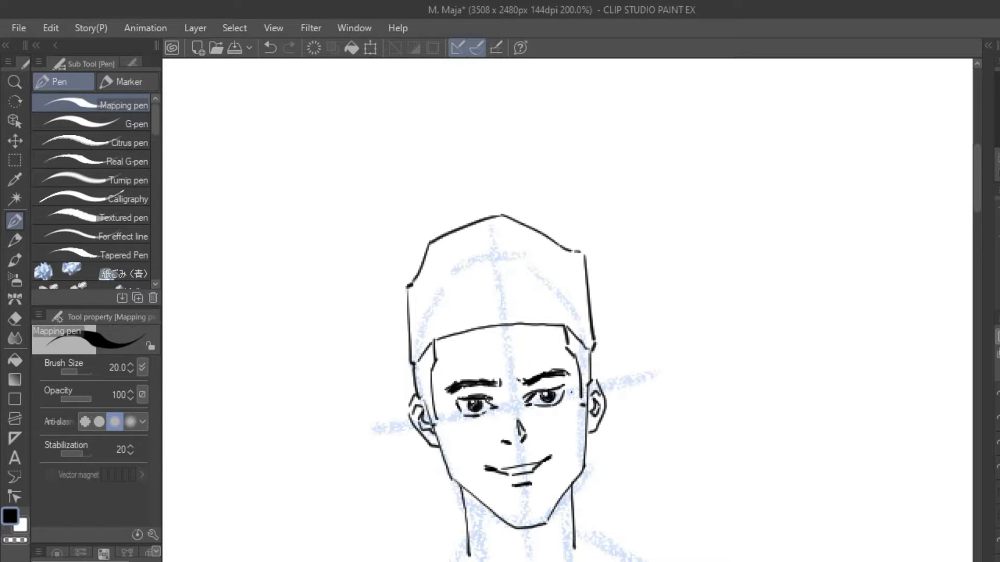
pyautogui.moveTo(521, 364); pyautogui.dragTo(552, 281)
# - Ink the pointed shirt collar around the neck, then the left shoulder and the creased outer edge of the left upper sleeve
pyautogui.moveTo(487, 458); pyautogui.dragTo(558, 551)
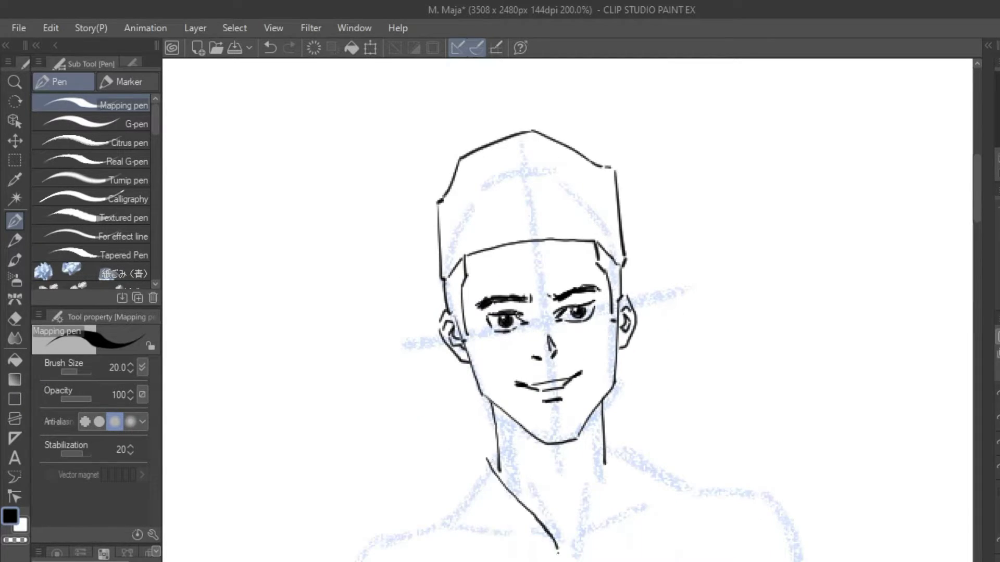
pyautogui.moveTo(604, 433); pyautogui.dragTo(639, 486)
pyautogui.moveTo(573, 364)
pyautogui.mouseDown()
pyautogui.moveTo(576, 315)
pyautogui.moveTo(590, 363)
pyautogui.moveTo(583, 276)
pyautogui.moveTo(674, 221)
pyautogui.mouseUp()
pyautogui.moveTo(471, 417); pyautogui.dragTo(429, 503)
pyautogui.moveTo(430, 503)
pyautogui.mouseDown()
pyautogui.moveTo(553, 413)
pyautogui.moveTo(452, 521)
pyautogui.mouseUp()
pyautogui.moveTo(452, 522); pyautogui.dragTo(533, 443)
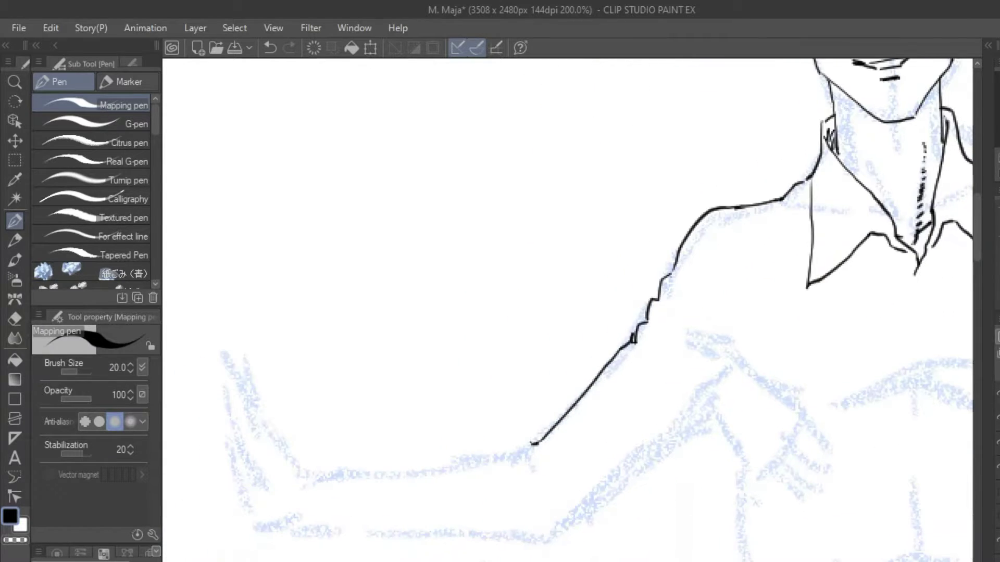
# - Ink the rest of the left sleeve with its underside and rolled cuff, and draw both side edges of the shirt
pyautogui.moveTo(421, 545); pyautogui.dragTo(481, 545)
pyautogui.moveTo(481, 545)
pyautogui.mouseDown()
pyautogui.moveTo(470, 526)
pyautogui.moveTo(544, 531)
pyautogui.mouseUp()
pyautogui.moveTo(544, 531)
pyautogui.mouseDown()
pyautogui.moveTo(519, 554)
pyautogui.moveTo(672, 414)
pyautogui.moveTo(607, 427)
pyautogui.mouseUp()
pyautogui.moveTo(606, 412)
pyautogui.mouseDown()
pyautogui.moveTo(631, 561)
pyautogui.moveTo(659, 312)
pyautogui.mouseUp()
pyautogui.moveTo(619, 316)
pyautogui.mouseDown()
pyautogui.moveTo(625, 458)
pyautogui.moveTo(625, 375)
pyautogui.mouseUp()
pyautogui.moveTo(622, 375)
pyautogui.mouseDown()
pyautogui.moveTo(614, 513)
pyautogui.moveTo(821, 536)
pyautogui.moveTo(838, 420)
pyautogui.mouseUp()
pyautogui.moveTo(861, 463); pyautogui.dragTo(738, 509)
pyautogui.moveTo(856, 286); pyautogui.dragTo(829, 513)
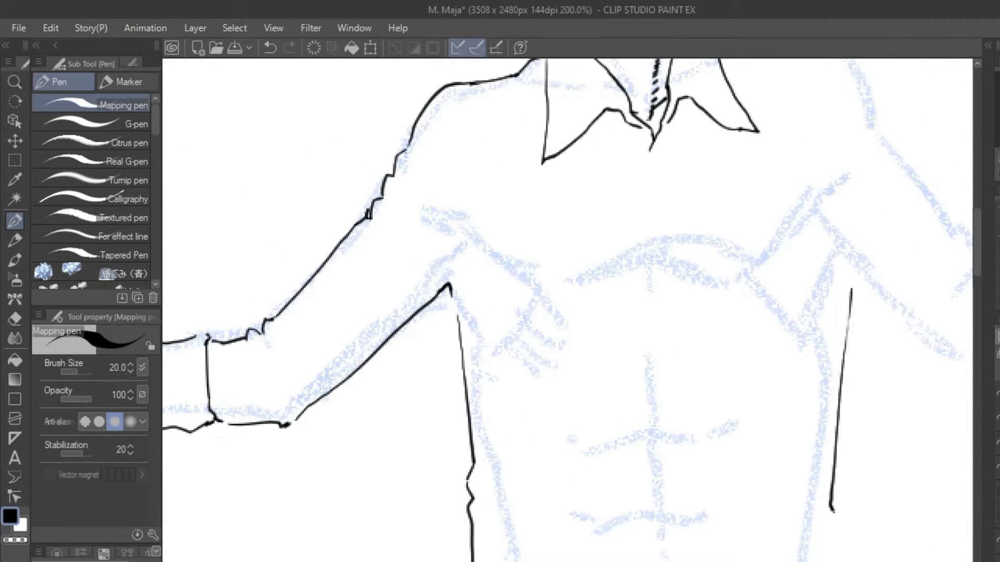
# - Ink the shirt's front opening line from the collar down the middle of the torso
pyautogui.scroll(-3, 572, 312)
pyautogui.scroll(3, 573, 312)
pyautogui.moveTo(678, 492); pyautogui.dragTo(692, 561)
pyautogui.moveTo(350, 185); pyautogui.dragTo(640, 398)
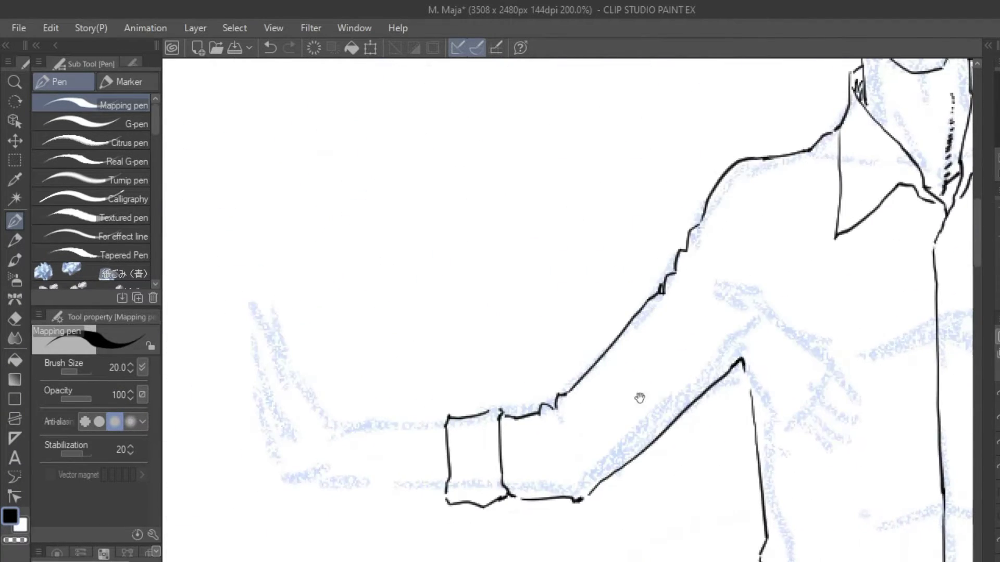
# - Ink fabric creases at the left elbow and both armpits, and draw the right shoulder line out from the collar
pyautogui.moveTo(719, 271)
pyautogui.mouseDown()
pyautogui.moveTo(640, 401)
pyautogui.moveTo(552, 406)
pyautogui.mouseUp()
pyautogui.moveTo(599, 379); pyautogui.dragTo(638, 478)
pyautogui.moveTo(624, 364); pyautogui.dragTo(365, 364)
pyautogui.moveTo(774, 384); pyautogui.dragTo(760, 498)
pyautogui.moveTo(781, 409)
pyautogui.mouseDown()
pyautogui.moveTo(765, 451)
pyautogui.moveTo(701, 440)
pyautogui.mouseUp()
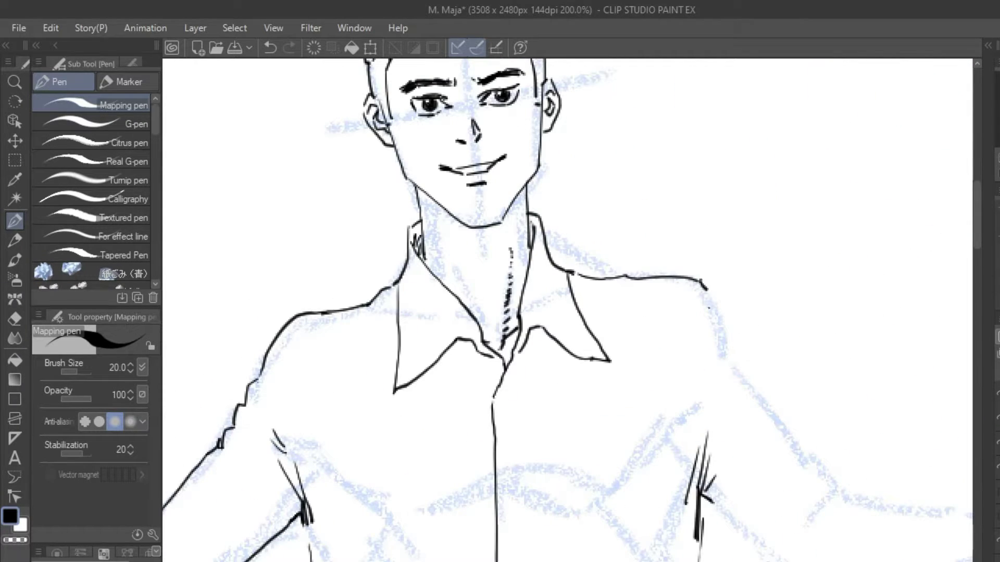
# - Undo the last shoulder stroke and ink the right sleeve's creased outer edge down to a rolled cuff at the forearm
pyautogui.hotkey('ctrl', 'z')
pyautogui.moveTo(700, 302); pyautogui.dragTo(747, 389)
pyautogui.moveTo(746, 388)
pyautogui.mouseDown()
pyautogui.moveTo(708, 373)
pyautogui.moveTo(812, 500)
pyautogui.moveTo(698, 439)
pyautogui.mouseUp()
pyautogui.moveTo(711, 424)
pyautogui.mouseDown()
pyautogui.moveTo(717, 508)
pyautogui.moveTo(764, 505)
pyautogui.mouseUp()
pyautogui.moveTo(715, 518); pyautogui.dragTo(751, 516)
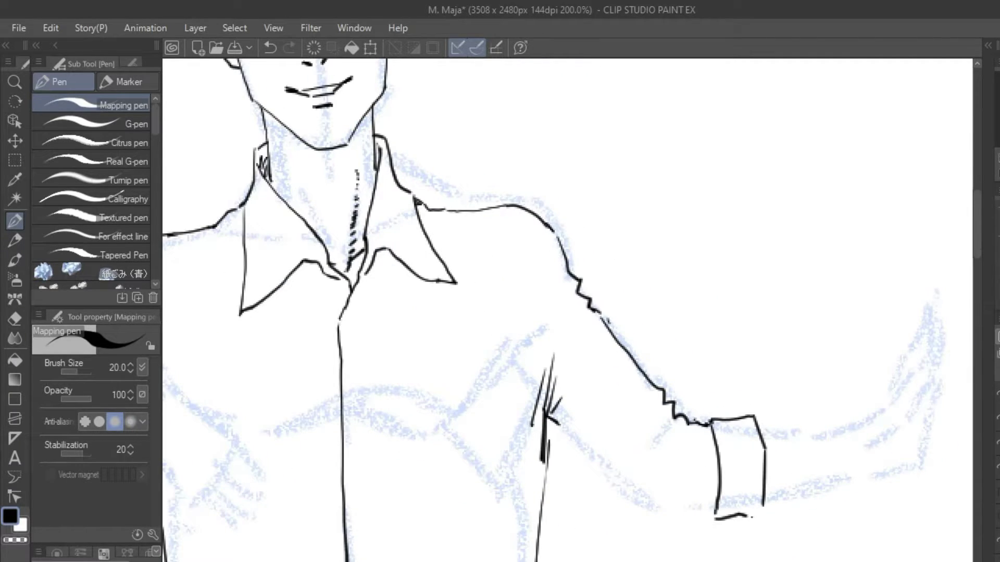
# - Ink the underside of the right sleeve and add short crease lines inside its elbow
pyautogui.moveTo(693, 462); pyautogui.dragTo(748, 458)
pyautogui.moveTo(732, 403); pyautogui.dragTo(720, 453)
pyautogui.moveTo(735, 424); pyautogui.dragTo(717, 474)
pyautogui.moveTo(739, 445); pyautogui.dragTo(726, 492)
pyautogui.moveTo(721, 417); pyautogui.dragTo(690, 447)
pyautogui.moveTo(717, 442); pyautogui.dragTo(694, 466)
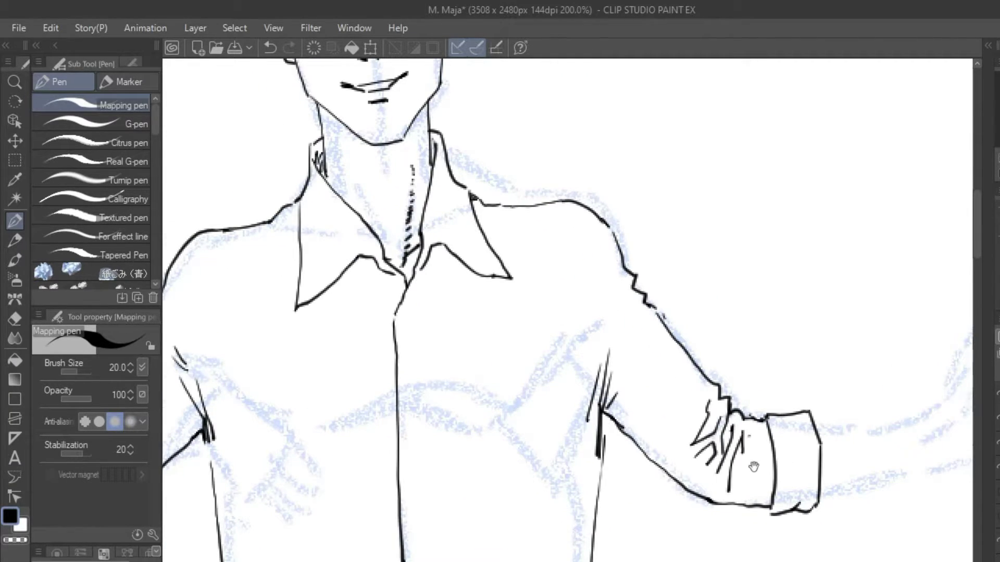
# - Ink both edges of the right forearm from the cuff to the wrist and outline the raised hand with its fingers
pyautogui.moveTo(865, 417)
pyautogui.mouseDown()
pyautogui.moveTo(734, 361)
pyautogui.moveTo(711, 365)
pyautogui.mouseUp()
pyautogui.moveTo(666, 382); pyautogui.dragTo(764, 372)
pyautogui.moveTo(666, 442); pyautogui.dragTo(758, 416)
pyautogui.moveTo(761, 418); pyautogui.dragTo(785, 417)
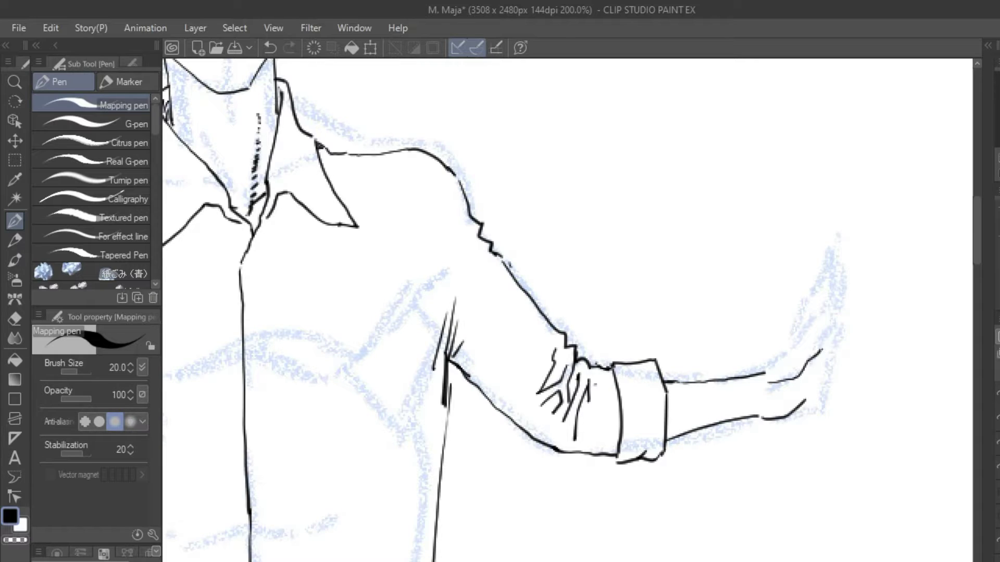
pyautogui.moveTo(566, 310); pyautogui.dragTo(540, 364)
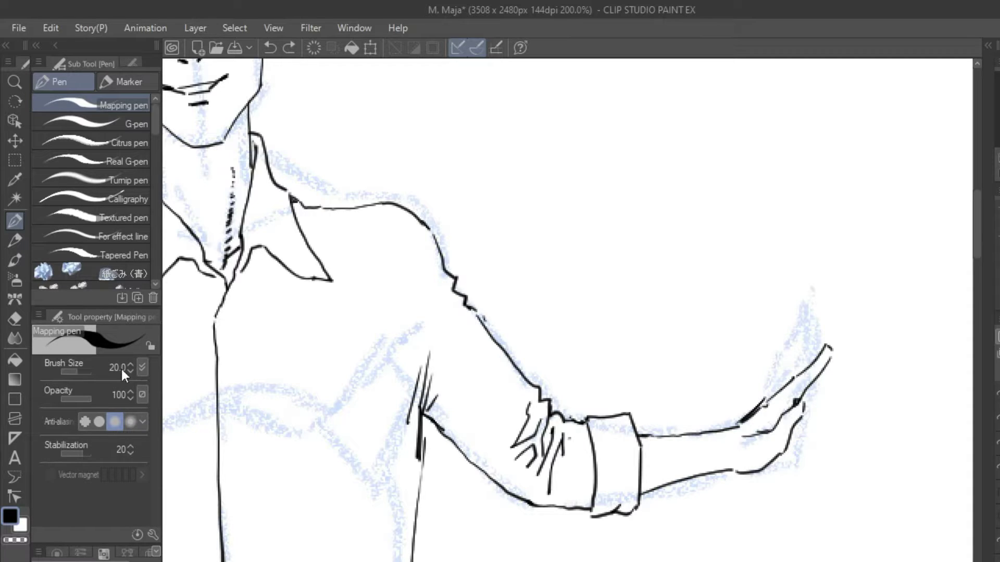
# - Erase the palm and lower finger lines of the right hand and redraw them with cleaner fingertips
pyautogui.press('e')
pyautogui.moveTo(783, 417)
pyautogui.mouseDown()
pyautogui.moveTo(740, 439)
pyautogui.moveTo(760, 471)
pyautogui.mouseUp()
pyautogui.press('p')
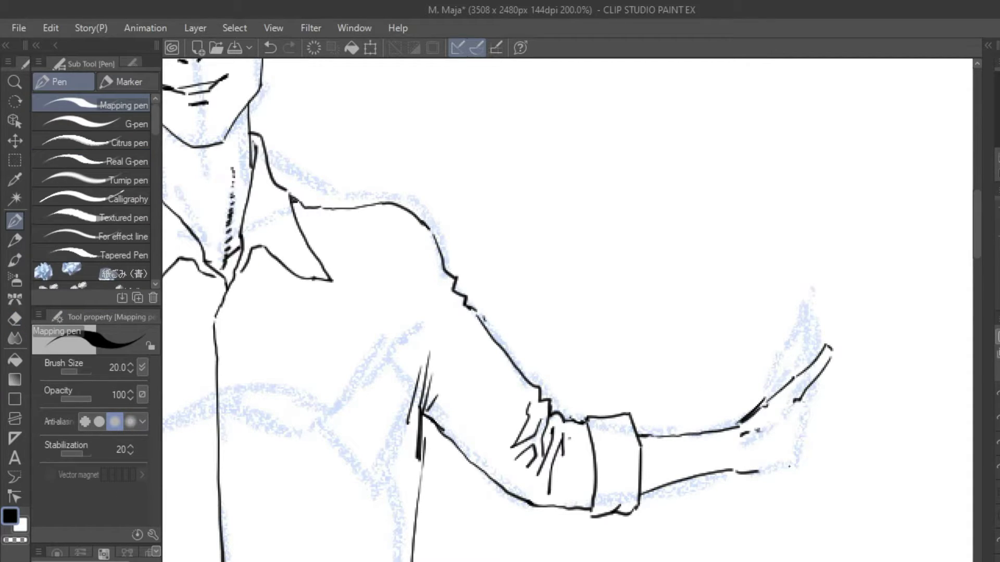
pyautogui.hotkey('ctrl', 'z')
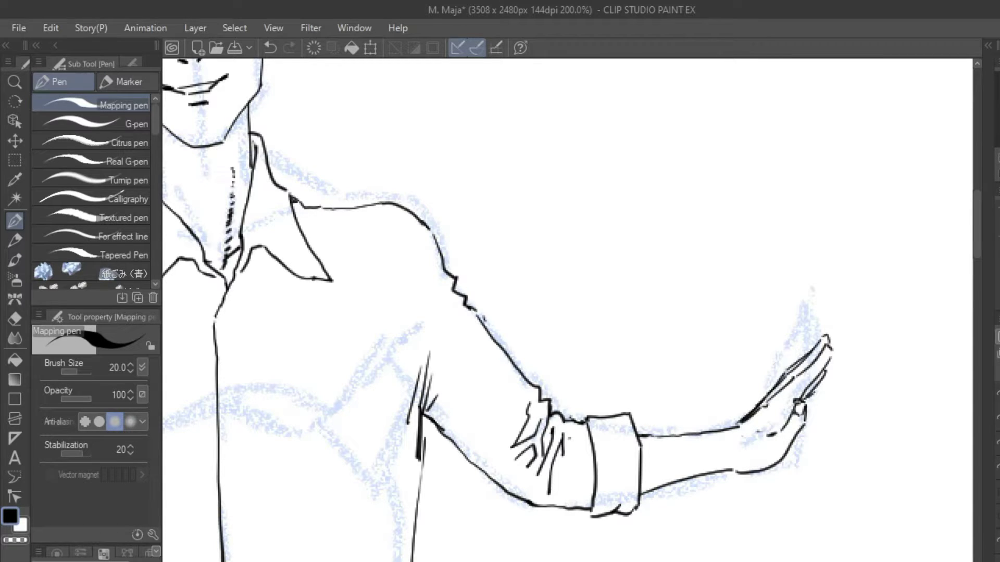
# - Ink the upper and lower edges of the left forearm from the rolled cuff to the wrist
pyautogui.press('h')
pyautogui.moveTo(521, 313); pyautogui.dragTo(697, 313)
pyautogui.moveTo(580, 421); pyautogui.dragTo(511, 424)
pyautogui.moveTo(580, 469); pyautogui.dragTo(513, 463)
# - Ink the left hand's palm, thumb and outstretched fingers over the blue sketch, undoing one stray stroke
pyautogui.moveTo(492, 462)
pyautogui.mouseDown()
pyautogui.moveTo(475, 464)
pyautogui.moveTo(418, 405)
pyautogui.mouseUp()
pyautogui.moveTo(424, 400)
pyautogui.mouseDown()
pyautogui.moveTo(442, 414)
pyautogui.moveTo(430, 417)
pyautogui.mouseUp()
pyautogui.moveTo(442, 412); pyautogui.dragTo(460, 424)
pyautogui.moveTo(572, 313); pyautogui.dragTo(582, 316)
pyautogui.hotkey('ctrl', 'z')
pyautogui.moveTo(406, 360); pyautogui.dragTo(487, 423)
pyautogui.moveTo(424, 396); pyautogui.dragTo(407, 401)
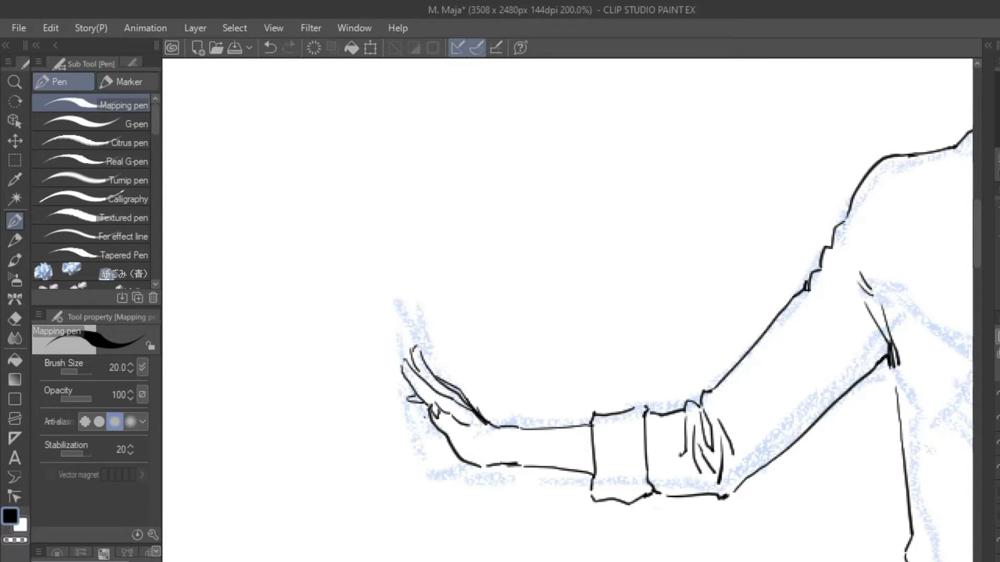
# - Ink a chest pocket with a pointed bottom on the right half of the shirt and a crease below the left armpit
pyautogui.moveTo(358, 437)
pyautogui.mouseDown()
pyautogui.moveTo(262, 443)
pyautogui.moveTo(328, 550)
pyautogui.moveTo(432, 557)
pyautogui.moveTo(526, 504)
pyautogui.mouseUp()
pyautogui.scroll(4, 526, 505)
pyautogui.moveTo(602, 445)
pyautogui.mouseDown()
pyautogui.moveTo(711, 430)
pyautogui.moveTo(601, 540)
pyautogui.mouseUp()
pyautogui.moveTo(712, 430); pyautogui.dragTo(716, 528)
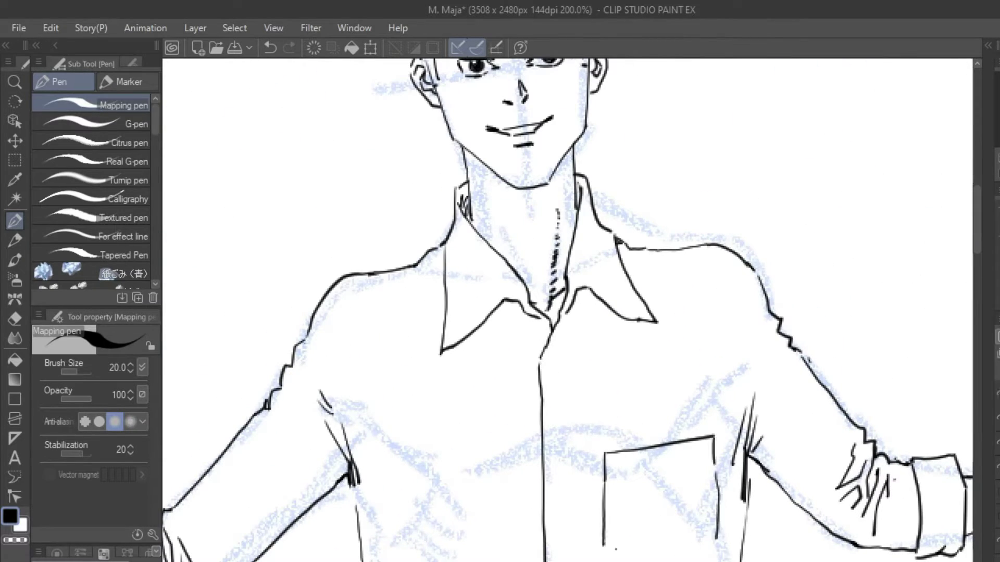
pyautogui.moveTo(601, 540); pyautogui.dragTo(716, 529)
pyautogui.moveTo(716, 528); pyautogui.dragTo(784, 435)
pyautogui.moveTo(453, 442); pyautogui.dragTo(502, 511)
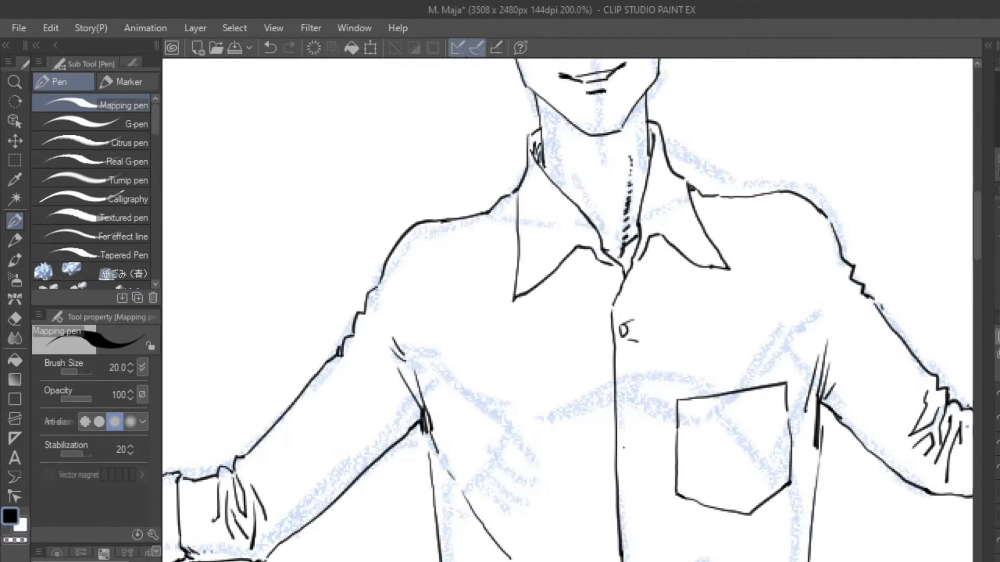
# - Ink small buttons with short crease marks down the shirt's front opening
pyautogui.moveTo(641, 547); pyautogui.dragTo(640, 472)
pyautogui.moveTo(625, 525)
pyautogui.mouseDown()
pyautogui.moveTo(632, 534)
pyautogui.moveTo(603, 422)
pyautogui.moveTo(639, 494)
pyautogui.mouseUp()
pyautogui.moveTo(573, 261); pyautogui.dragTo(520, 296)
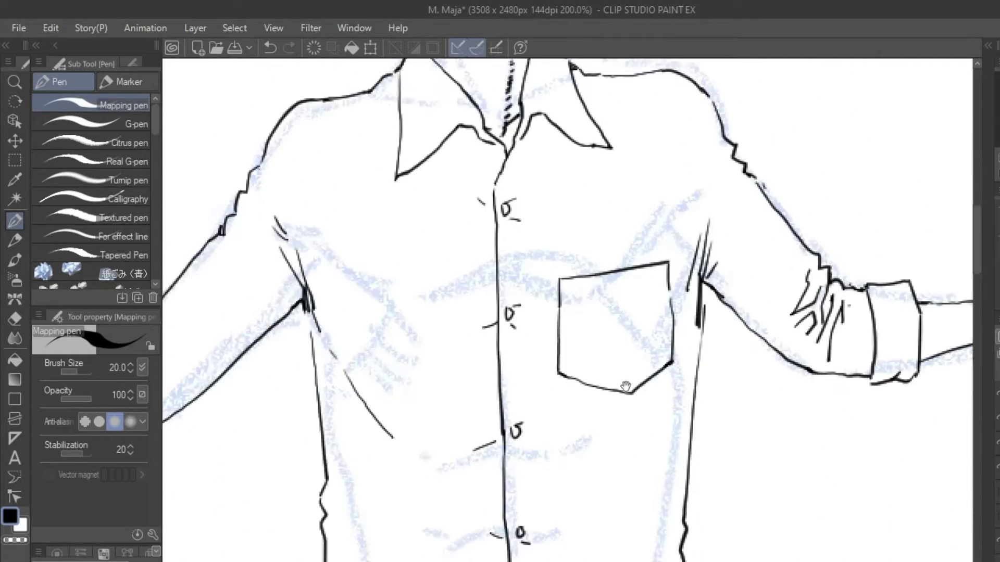
# - Add hair strands below both ears behind the jaw and small shading strokes under the chin and on the neck
pyautogui.moveTo(520, 72); pyautogui.dragTo(484, 557)
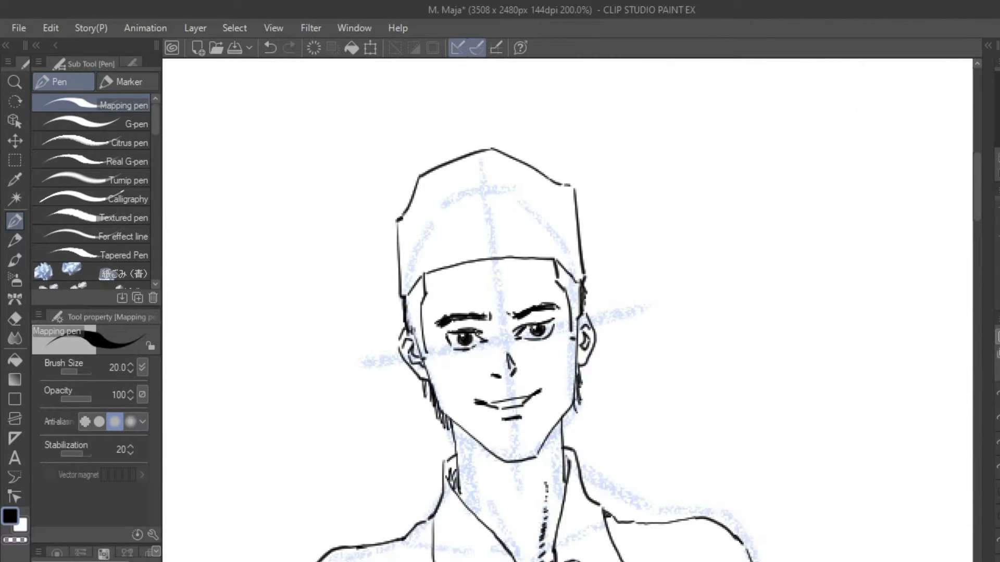
pyautogui.moveTo(520, 365); pyautogui.dragTo(534, 297)
pyautogui.moveTo(521, 468); pyautogui.dragTo(458, 105)
# - Retouch the open-armed man's sleeves by erasing parts of their outlines and adding crease lines near the left armpit and right elbow
pyautogui.moveTo(677, 364); pyautogui.dragTo(364, 310)
pyautogui.moveTo(260, 312); pyautogui.dragTo(945, 354)
pyautogui.moveTo(676, 313)
pyautogui.mouseDown()
pyautogui.moveTo(625, 365)
pyautogui.moveTo(416, 386)
pyautogui.moveTo(365, 401)
pyautogui.mouseUp()
pyautogui.press('e')
pyautogui.press('p')
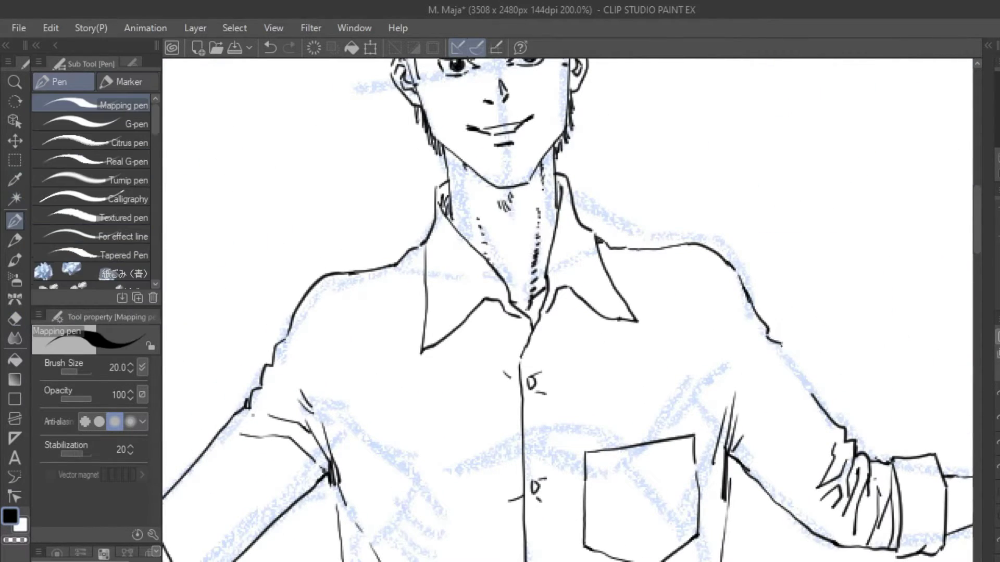
pyautogui.moveTo(682, 393)
pyautogui.mouseDown()
pyautogui.moveTo(677, 289)
pyautogui.moveTo(484, 385)
pyautogui.moveTo(698, 42)
pyautogui.mouseUp()
pyautogui.moveTo(469, 104); pyautogui.dragTo(760, 536)
pyautogui.press('e')
pyautogui.moveTo(430, 215)
pyautogui.mouseDown()
pyautogui.moveTo(552, 199)
pyautogui.moveTo(541, 184)
pyautogui.mouseUp()
pyautogui.press('p')
pyautogui.moveTo(541, 183)
pyautogui.mouseDown()
pyautogui.moveTo(551, 332)
pyautogui.moveTo(364, 259)
pyautogui.mouseUp()
# - Ink the jaw outline and the left ear over the head of the neighbouring blue pose sketch
pyautogui.scroll(10, 365, 260)
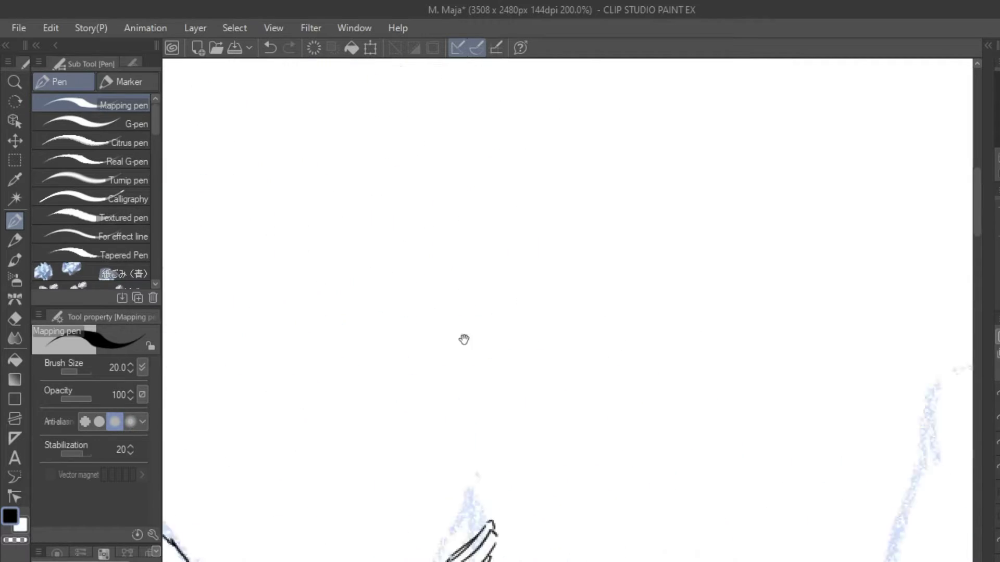
pyautogui.moveTo(461, 221); pyautogui.dragTo(481, 315)
pyautogui.moveTo(627, 218)
pyautogui.mouseDown()
pyautogui.moveTo(614, 287)
pyautogui.moveTo(569, 348)
pyautogui.mouseUp()
pyautogui.moveTo(483, 308); pyautogui.dragTo(536, 352)
pyautogui.moveTo(536, 353); pyautogui.dragTo(570, 348)
# - Ink the right ear with inner details and both sides of the neck on the second head
pyautogui.scroll(3, 462, 311)
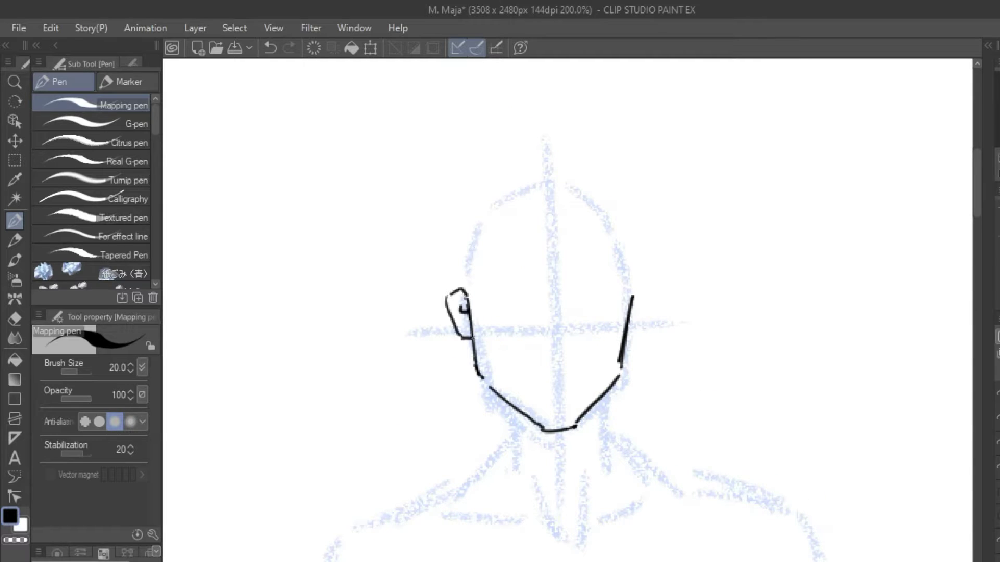
pyautogui.scroll(-2, 616, 312)
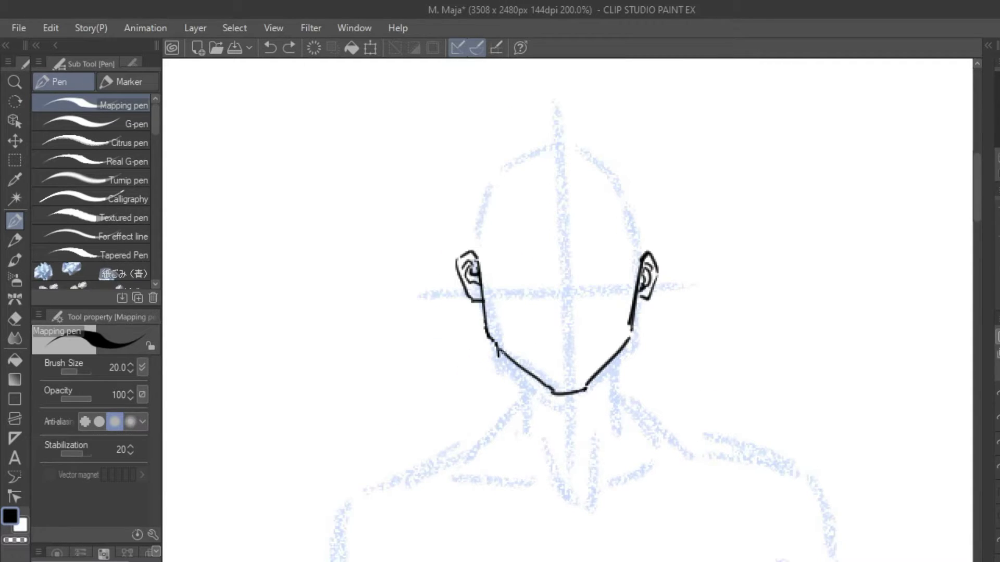
pyautogui.moveTo(501, 346); pyautogui.dragTo(503, 439)
pyautogui.moveTo(623, 347); pyautogui.dragTo(617, 429)
# - Ink the hairline at both temples and short hair strands above both ears of the second man
pyautogui.scroll(3, 618, 430)
pyautogui.scroll(4, 555, 142)
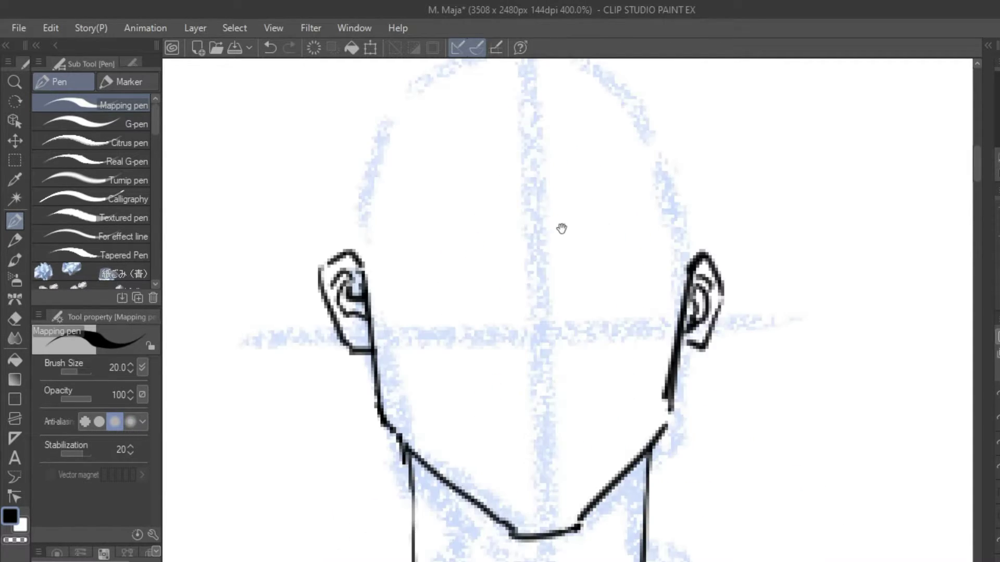
pyautogui.moveTo(436, 300); pyautogui.dragTo(438, 374)
pyautogui.moveTo(438, 380); pyautogui.dragTo(432, 393)
pyautogui.moveTo(399, 298); pyautogui.dragTo(404, 326)
pyautogui.moveTo(404, 306); pyautogui.dragTo(411, 335)
pyautogui.moveTo(408, 314); pyautogui.dragTo(414, 338)
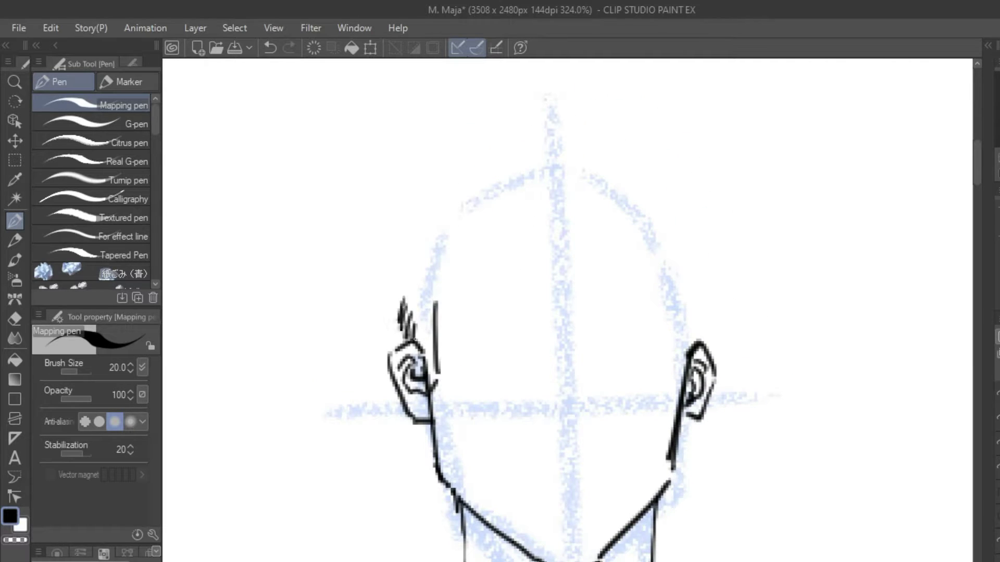
pyautogui.moveTo(701, 293); pyautogui.dragTo(705, 317)
pyautogui.moveTo(674, 289); pyautogui.dragTo(679, 370)
pyautogui.moveTo(657, 248)
pyautogui.mouseDown()
pyautogui.moveTo(674, 292)
pyautogui.moveTo(663, 258)
pyautogui.mouseUp()
pyautogui.moveTo(573, 364); pyautogui.dragTo(601, 364)
# - Ink the second man's cap with its lower edge across the forehead, both sides and the rounded crown
pyautogui.moveTo(465, 249); pyautogui.dragTo(434, 291)
pyautogui.moveTo(693, 239); pyautogui.dragTo(733, 296)
pyautogui.moveTo(479, 242); pyautogui.dragTo(687, 238)
pyautogui.moveTo(573, 312); pyautogui.dragTo(601, 393)
pyautogui.moveTo(573, 260); pyautogui.dragTo(578, 333)
pyautogui.moveTo(466, 294)
pyautogui.mouseDown()
pyautogui.moveTo(458, 440)
pyautogui.moveTo(502, 250)
pyautogui.moveTo(598, 208)
pyautogui.mouseUp()
pyautogui.moveTo(609, 207); pyautogui.dragTo(757, 297)
pyautogui.moveTo(765, 307); pyautogui.dragTo(763, 425)
# - Ink the nostrils and a slightly smiling mouth line on the second man's face
pyautogui.moveTo(698, 496)
pyautogui.mouseDown()
pyautogui.moveTo(698, 352)
pyautogui.moveTo(663, 361)
pyautogui.mouseUp()
pyautogui.moveTo(601, 431); pyautogui.dragTo(618, 434)
pyautogui.moveTo(645, 428); pyautogui.dragTo(630, 439)
pyautogui.moveTo(591, 478)
pyautogui.mouseDown()
pyautogui.moveTo(609, 475)
pyautogui.moveTo(581, 479)
pyautogui.mouseUp()
pyautogui.moveTo(629, 473); pyautogui.dragTo(680, 469)
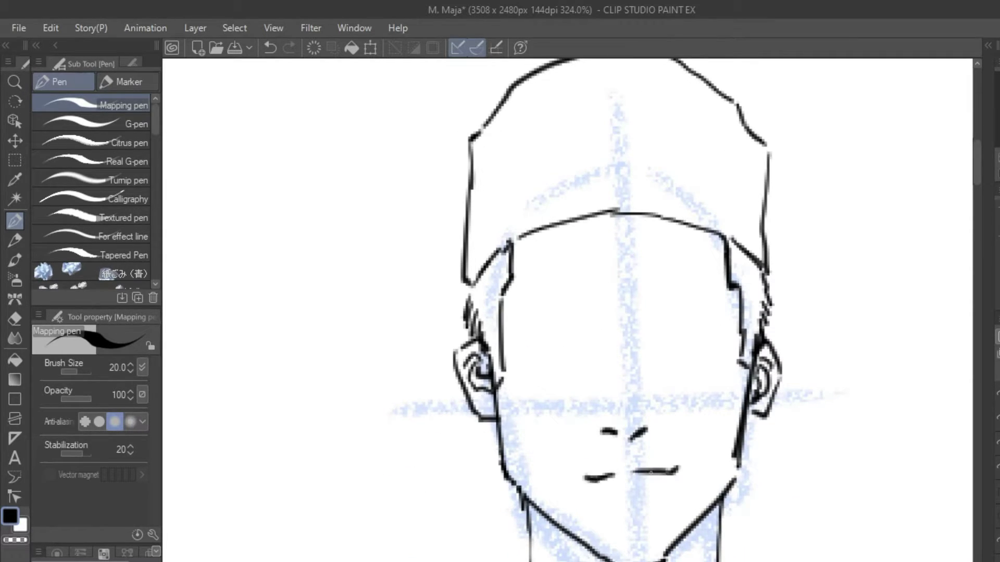
# - Ink thick eyebrows with inner frown marks and closed eyelids on the second man's face
pyautogui.moveTo(573, 313)
pyautogui.mouseDown()
pyautogui.moveTo(586, 359)
pyautogui.moveTo(607, 346)
pyautogui.moveTo(726, 340)
pyautogui.mouseUp()
pyautogui.moveTo(597, 344); pyautogui.dragTo(615, 345)
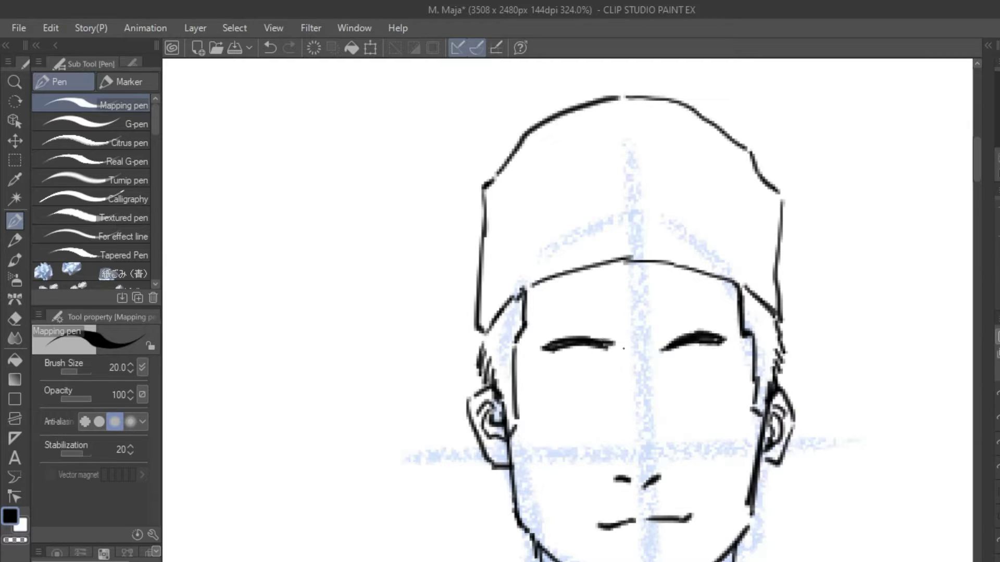
pyautogui.moveTo(553, 383); pyautogui.dragTo(598, 386)
pyautogui.moveTo(659, 384); pyautogui.dragTo(723, 378)
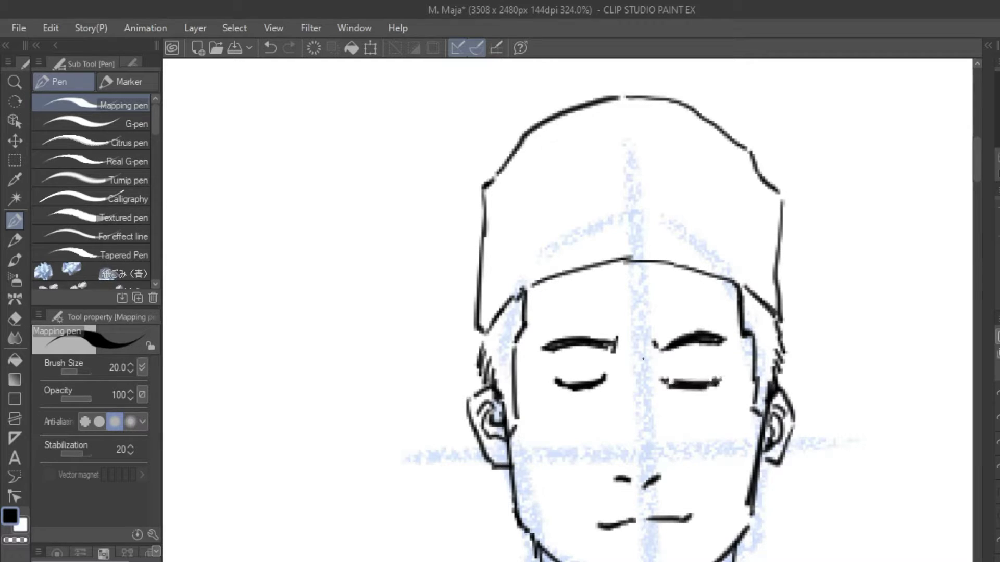
# - Erase the closed eyes and redraw the left eye open and the right eye as a wink
pyautogui.press('e')
pyautogui.moveTo(555, 383); pyautogui.dragTo(720, 379)
pyautogui.press('p')
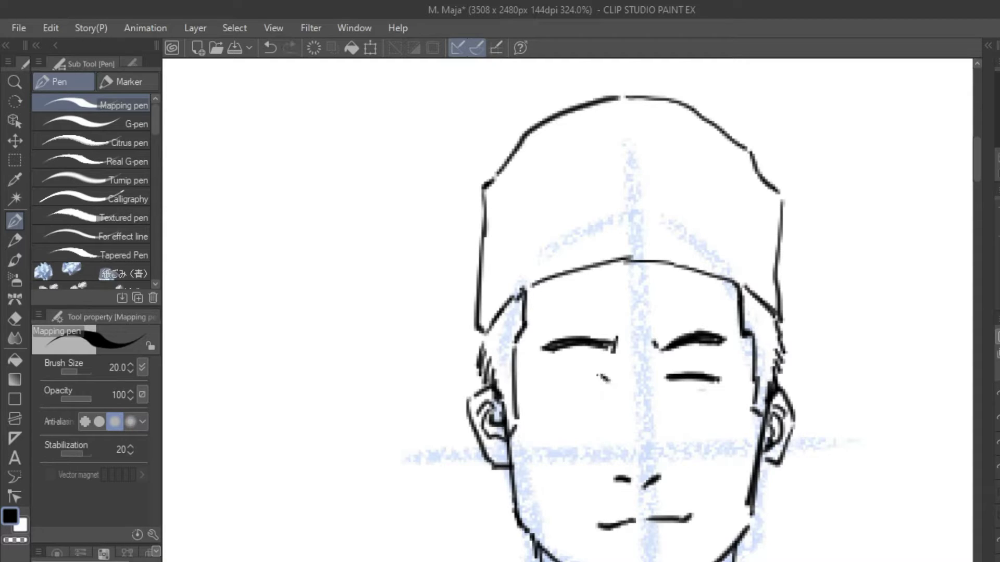
pyautogui.moveTo(544, 384)
pyautogui.mouseDown()
pyautogui.moveTo(606, 388)
pyautogui.moveTo(596, 370)
pyautogui.mouseUp()
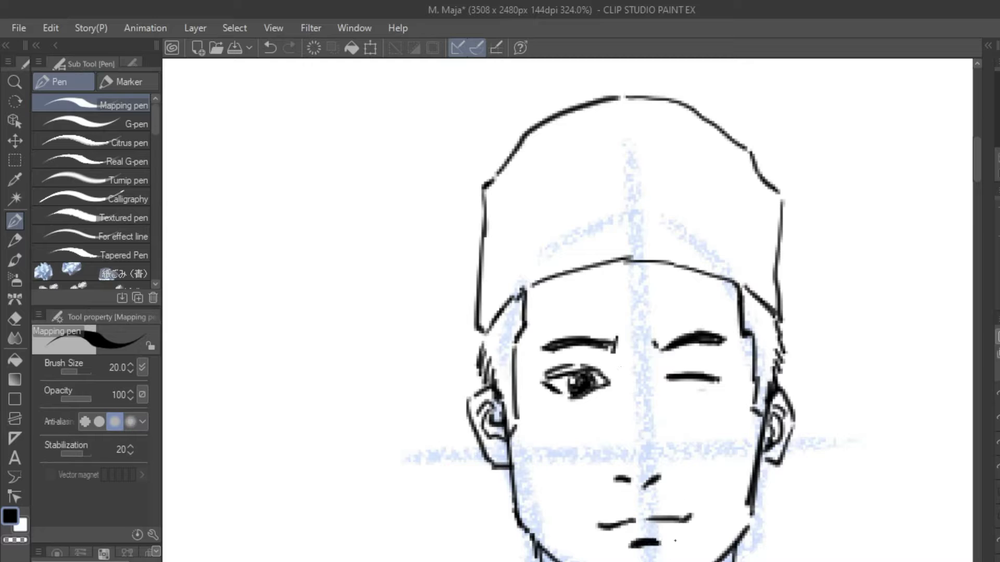
# - Ink the sides of the second man's nose and add hair strands below both ears behind the jaw
pyautogui.moveTo(729, 506); pyautogui.dragTo(720, 395)
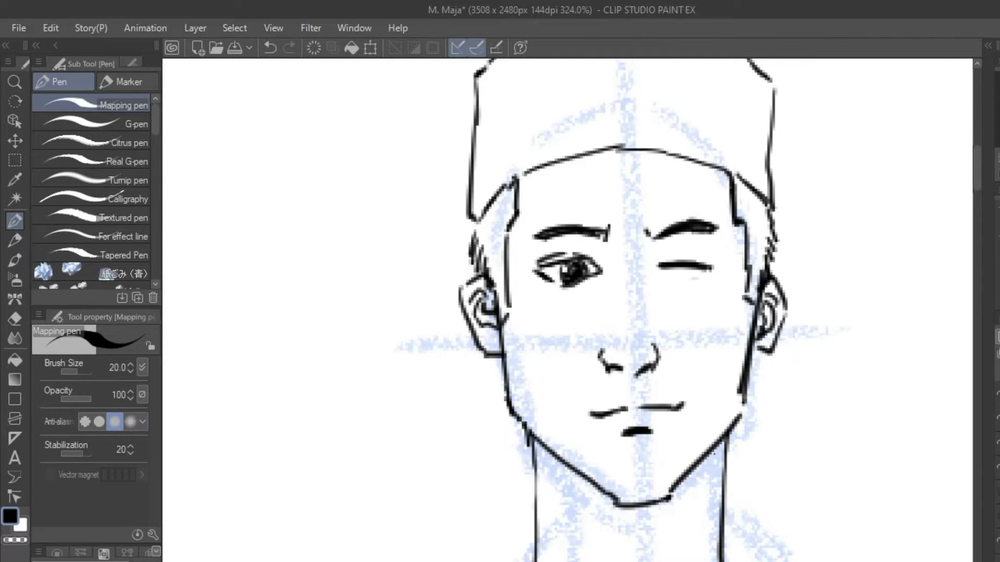
pyautogui.moveTo(650, 338); pyautogui.dragTo(698, 338)
pyautogui.moveTo(541, 358); pyautogui.dragTo(583, 469)
pyautogui.moveTo(815, 352); pyautogui.dragTo(792, 437)
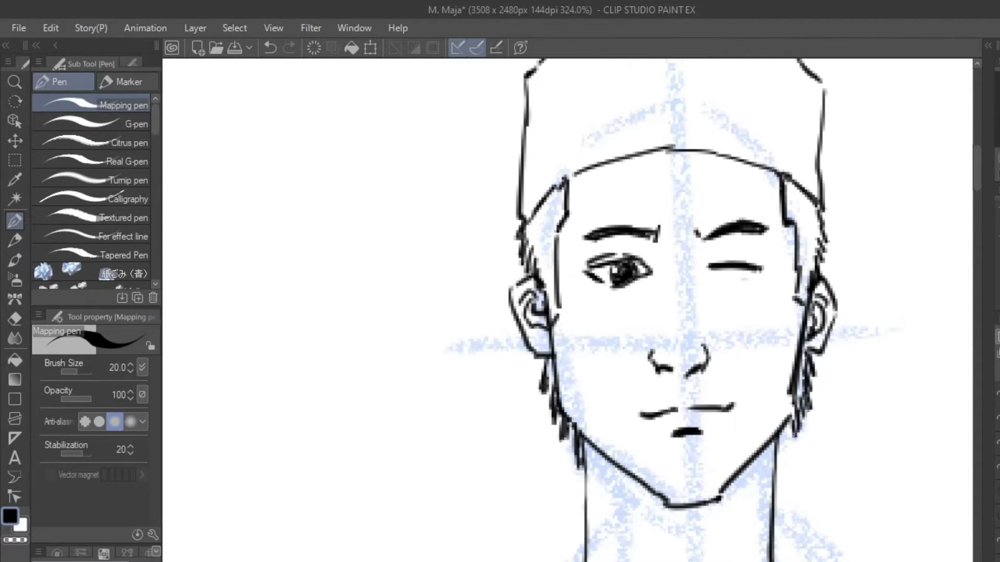
# - Ink the second man's shirt neckline and the left collar flap down to its point
pyautogui.moveTo(677, 416); pyautogui.dragTo(572, 254)
pyautogui.moveTo(471, 388)
pyautogui.mouseDown()
pyautogui.moveTo(570, 558)
pyautogui.moveTo(678, 391)
pyautogui.moveTo(692, 439)
pyautogui.mouseUp()
pyautogui.moveTo(469, 388)
pyautogui.mouseDown()
pyautogui.moveTo(458, 441)
pyautogui.moveTo(505, 351)
pyautogui.mouseUp()
pyautogui.moveTo(616, 510); pyautogui.dragTo(635, 561)
pyautogui.moveTo(570, 453); pyautogui.dragTo(625, 510)
pyautogui.moveTo(568, 456); pyautogui.dragTo(489, 509)
pyautogui.moveTo(486, 354); pyautogui.dragTo(486, 511)
# - Ink the right collar flap and the start of the shirt's front opening on the second man
pyautogui.moveTo(646, 497); pyautogui.dragTo(695, 446)
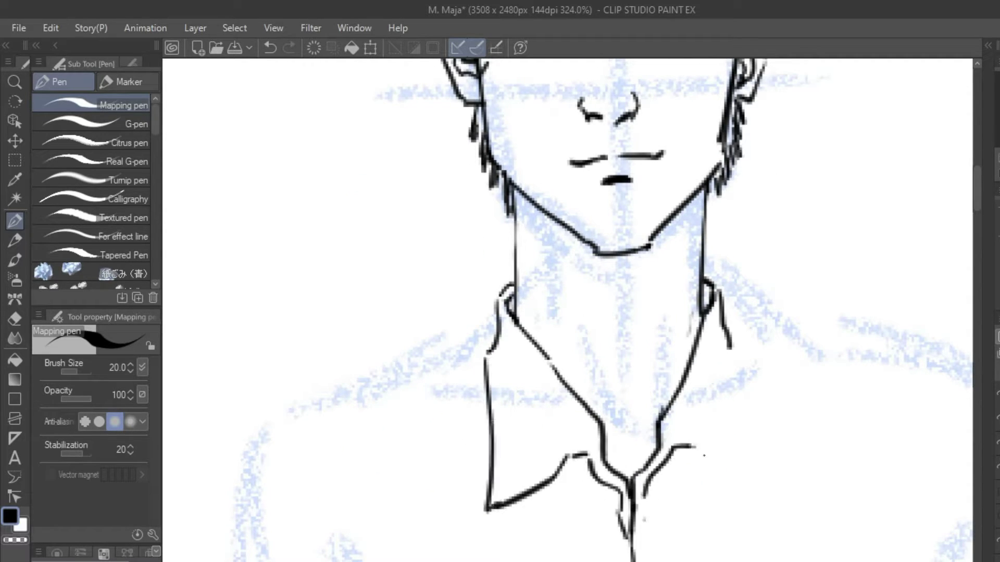
pyautogui.moveTo(730, 347); pyautogui.dragTo(695, 446)
pyautogui.scroll(-3, 704, 456)
pyautogui.scroll(3, 729, 536)
pyautogui.moveTo(650, 557)
pyautogui.mouseDown()
pyautogui.moveTo(647, 319)
pyautogui.moveTo(605, 556)
pyautogui.mouseUp()
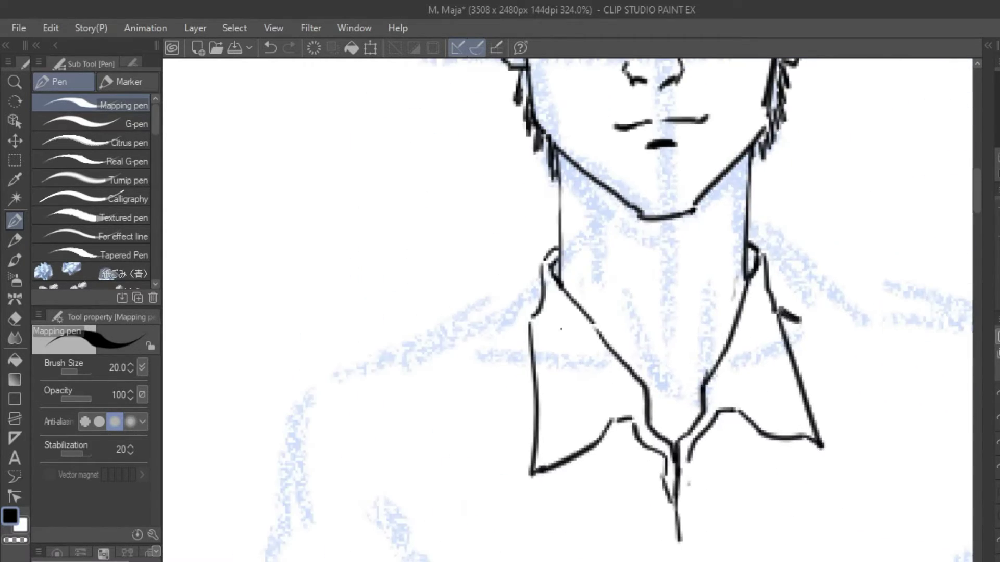
# - Ink both shoulder lines outward from the second man's collar
pyautogui.moveTo(531, 321); pyautogui.dragTo(500, 330)
pyautogui.moveTo(800, 325); pyautogui.dragTo(914, 349)
pyautogui.moveTo(500, 329)
pyautogui.mouseDown()
pyautogui.moveTo(327, 372)
pyautogui.moveTo(253, 514)
pyautogui.mouseUp()
# - Ink the outer edge of the second man's left sleeve with creases from the shoulder down to the elbow
pyautogui.scroll(-2, 572, 312)
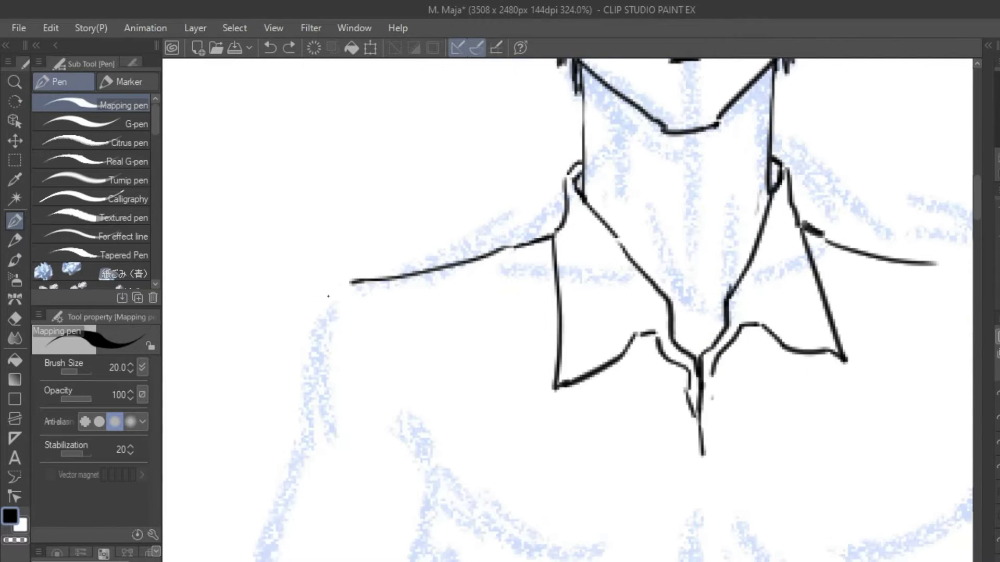
pyautogui.moveTo(338, 279); pyautogui.dragTo(256, 509)
pyautogui.scroll(-5, 573, 312)
pyautogui.moveTo(311, 329); pyautogui.dragTo(286, 561)
pyautogui.scroll(-2, 573, 313)
# - Ink the underside of the second man's left forearm from the elbow and the turned-up cuff around it
pyautogui.moveTo(266, 500); pyautogui.dragTo(492, 508)
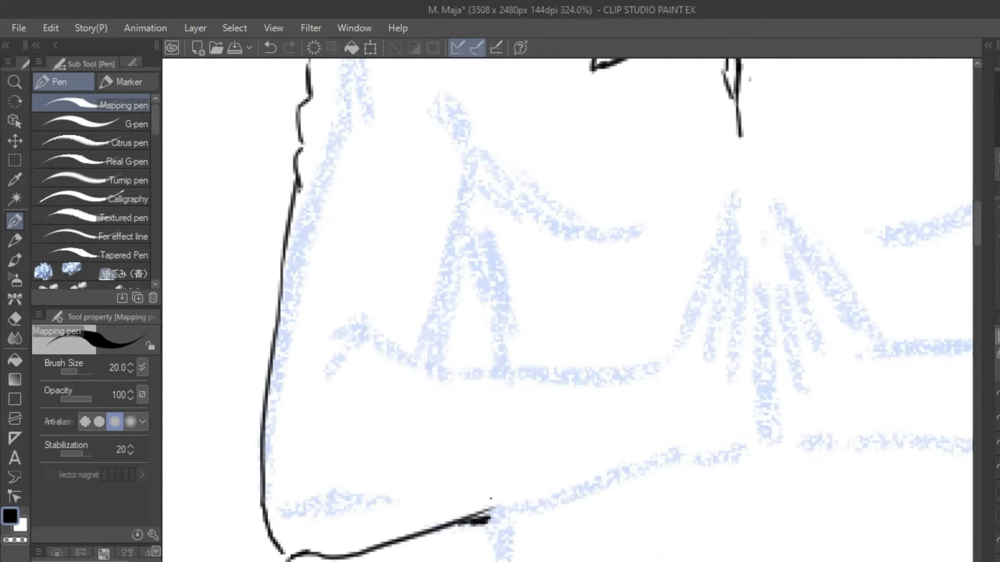
pyautogui.moveTo(530, 365)
pyautogui.mouseDown()
pyautogui.moveTo(479, 507)
pyautogui.moveTo(414, 435)
pyautogui.moveTo(531, 365)
pyautogui.mouseUp()
pyautogui.moveTo(494, 509); pyautogui.dragTo(487, 545)
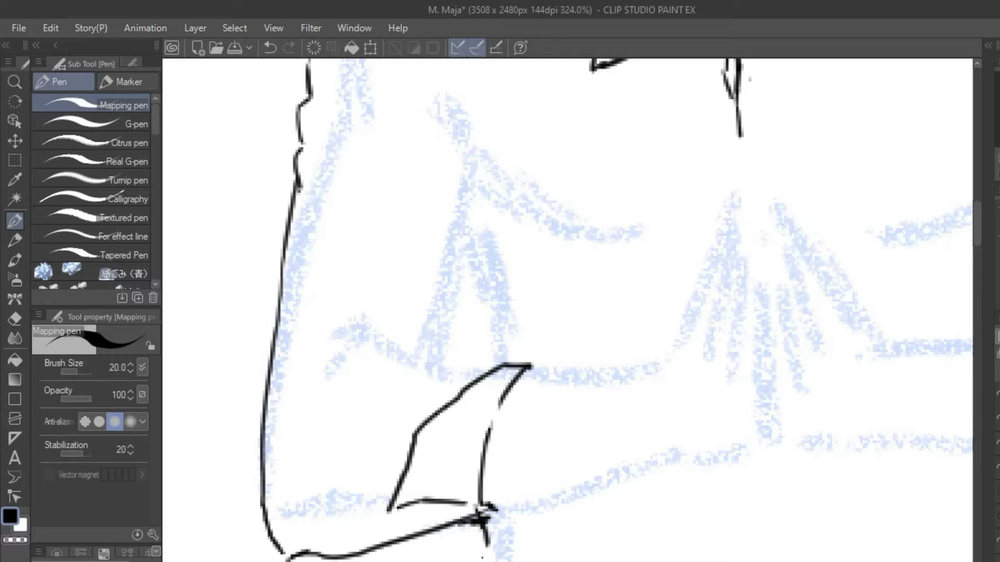
# - Ink the bunched sleeve creases on the inside of the second man's left elbow, behind the cuff
pyautogui.moveTo(742, 395)
pyautogui.mouseDown()
pyautogui.moveTo(571, 504)
pyautogui.moveTo(747, 479)
pyautogui.mouseUp()
pyautogui.moveTo(520, 451)
pyautogui.mouseDown()
pyautogui.moveTo(419, 446)
pyautogui.moveTo(291, 531)
pyautogui.mouseUp()
pyautogui.moveTo(338, 497)
pyautogui.mouseDown()
pyautogui.moveTo(395, 458)
pyautogui.moveTo(319, 471)
pyautogui.mouseUp()
pyautogui.moveTo(375, 433)
pyautogui.mouseDown()
pyautogui.moveTo(427, 420)
pyautogui.moveTo(440, 458)
pyautogui.mouseUp()
pyautogui.moveTo(344, 348); pyautogui.dragTo(400, 419)
# - Ink the upper and lower edges of the left forearm from the cuff towards the hand
pyautogui.moveTo(628, 523); pyautogui.dragTo(478, 499)
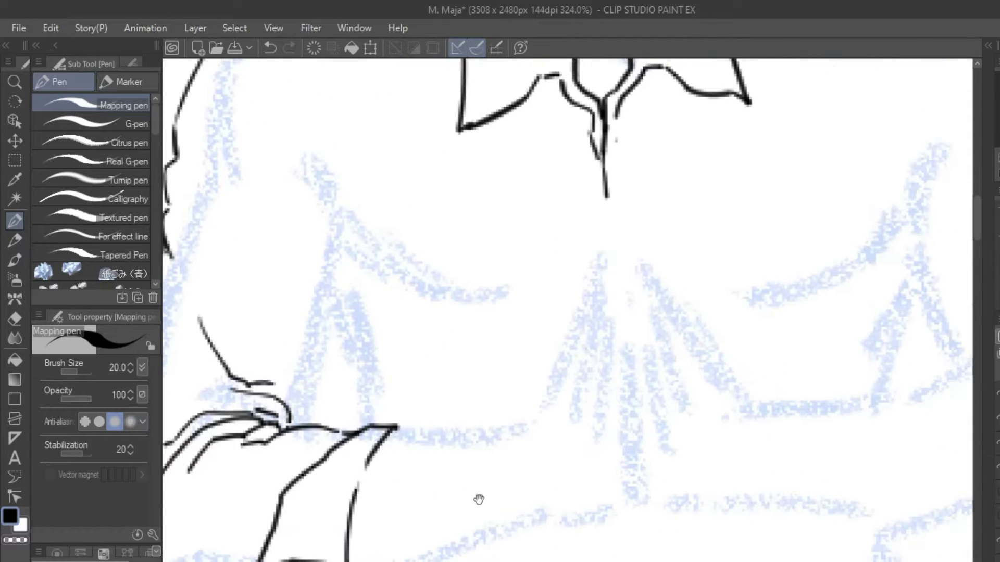
pyautogui.moveTo(393, 431); pyautogui.dragTo(530, 413)
pyautogui.moveTo(360, 561); pyautogui.dragTo(615, 471)
# - Try to ink the raised left hand's outer edge and first finger in front of the chest
pyautogui.moveTo(615, 471)
pyautogui.mouseDown()
pyautogui.moveTo(597, 501)
pyautogui.moveTo(598, 480)
pyautogui.moveTo(608, 552)
pyautogui.moveTo(628, 431)
pyautogui.mouseUp()
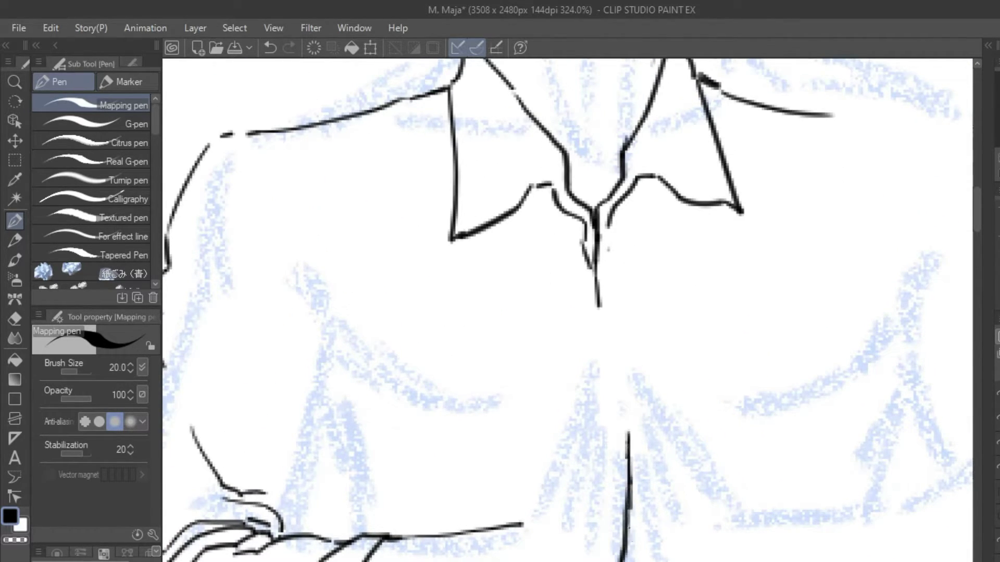
pyautogui.hotkey('ctrl', 'z')
pyautogui.moveTo(626, 493)
pyautogui.mouseDown()
pyautogui.moveTo(634, 436)
pyautogui.moveTo(601, 437)
pyautogui.mouseUp()
pyautogui.moveTo(566, 472)
pyautogui.mouseDown()
pyautogui.moveTo(594, 428)
pyautogui.moveTo(556, 494)
pyautogui.moveTo(584, 394)
pyautogui.mouseUp()
pyautogui.hotkey('ctrl', 'z')
pyautogui.hotkey('ctrl', 'z')
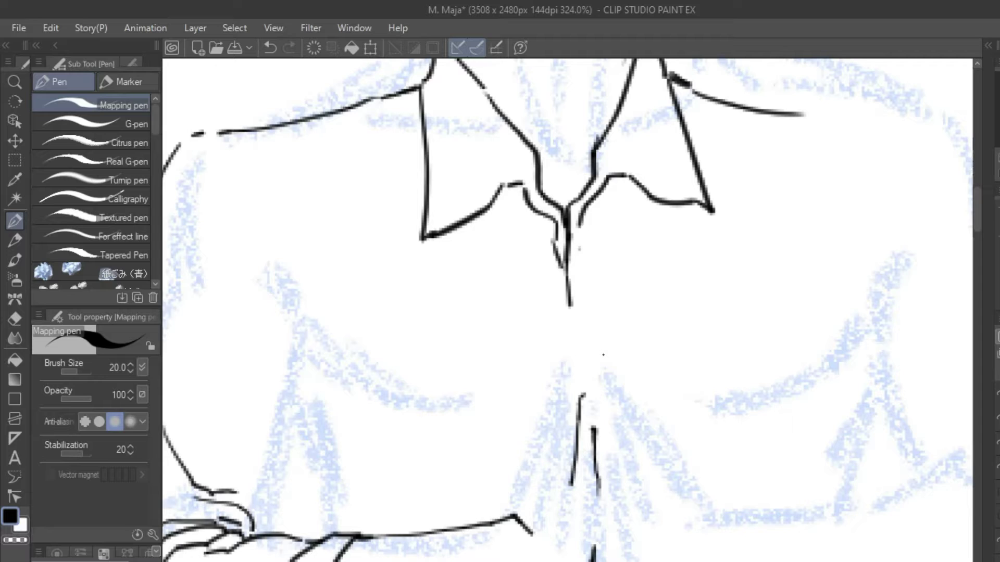
pyautogui.moveTo(603, 355); pyautogui.dragTo(577, 219)
pyautogui.press('e')
pyautogui.moveTo(581, 271); pyautogui.dragTo(579, 346)
pyautogui.moveTo(578, 443)
pyautogui.mouseDown()
pyautogui.moveTo(531, 457)
pyautogui.moveTo(598, 343)
pyautogui.moveTo(598, 284)
pyautogui.moveTo(567, 370)
pyautogui.mouseUp()
# - Try to ink the raised left hand again, with an outer finger and a second finger layered behind it
pyautogui.press('p')
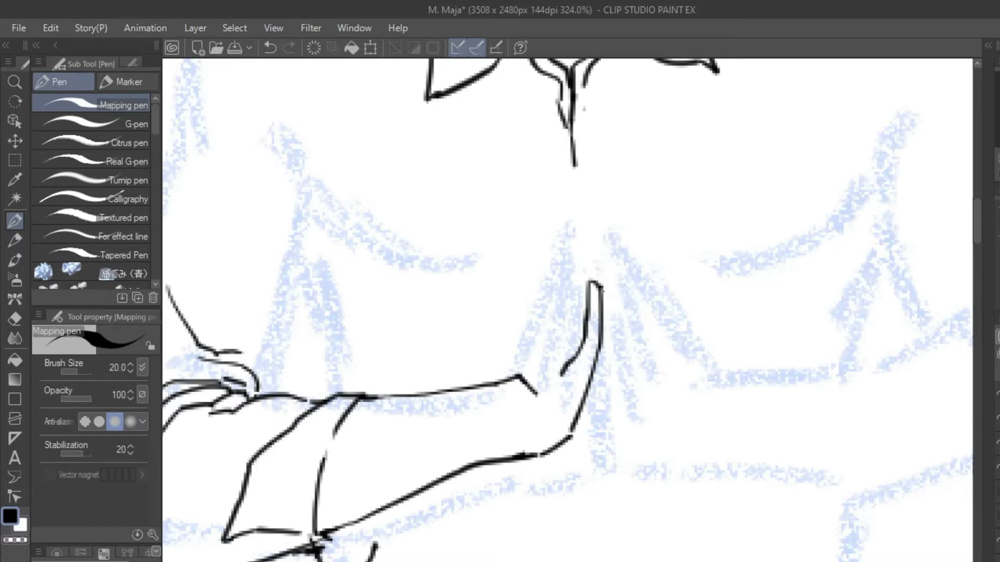
pyautogui.moveTo(582, 259)
pyautogui.mouseDown()
pyautogui.moveTo(571, 327)
pyautogui.moveTo(581, 343)
pyautogui.mouseUp()
pyautogui.press('e')
pyautogui.moveTo(537, 387)
pyautogui.mouseDown()
pyautogui.moveTo(573, 352)
pyautogui.moveTo(557, 383)
pyautogui.mouseUp()
pyautogui.press('p')
pyautogui.hotkey('ctrl', 'z')
pyautogui.moveTo(574, 321); pyautogui.dragTo(548, 360)
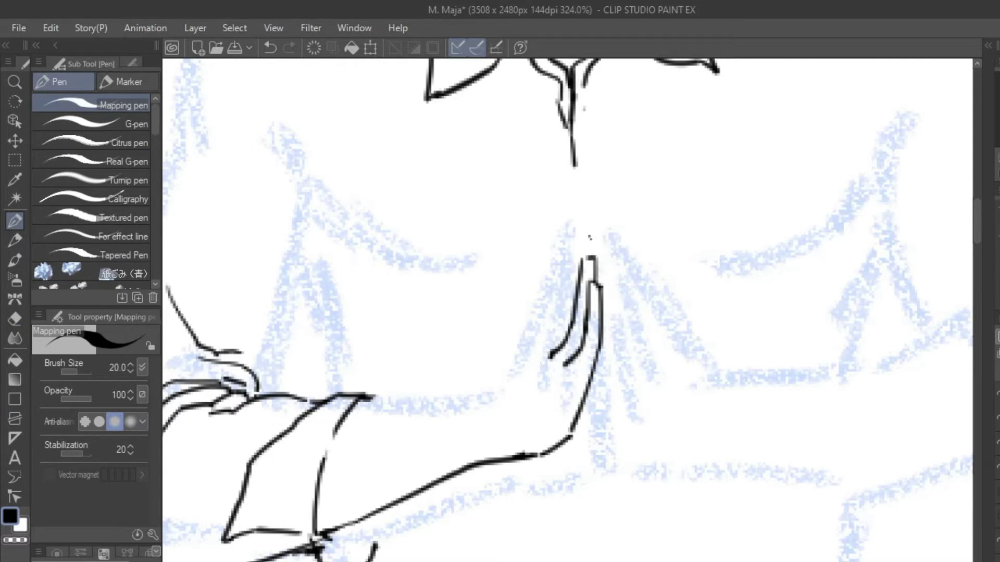
# - Try to add the remaining layered fingers of the raised hand, erasing the hand back to the wrist
pyautogui.moveTo(590, 238); pyautogui.dragTo(537, 359)
pyautogui.moveTo(571, 272)
pyautogui.mouseDown()
pyautogui.moveTo(524, 372)
pyautogui.moveTo(384, 406)
pyautogui.mouseUp()
pyautogui.hotkey('ctrl', 'z')
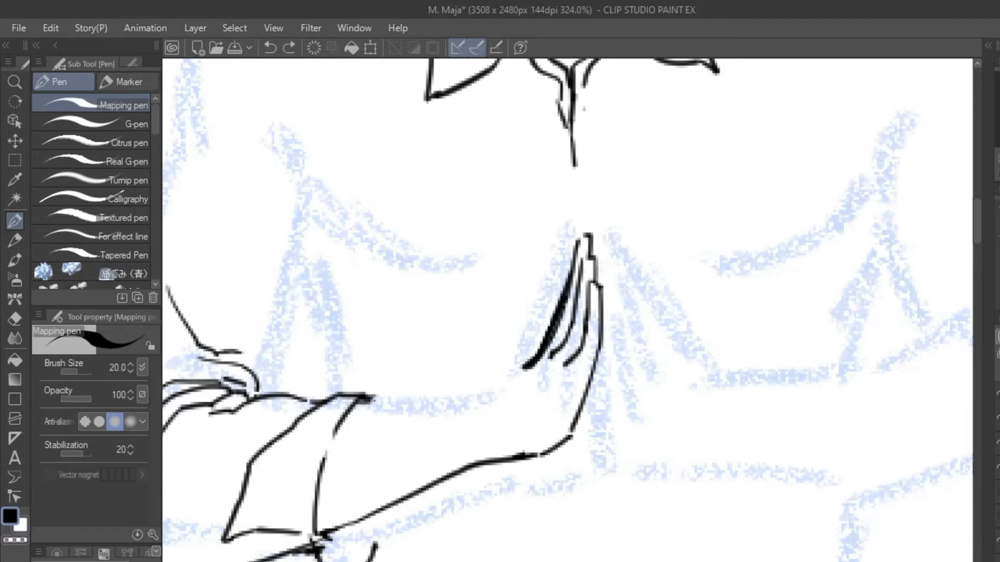
pyautogui.moveTo(531, 367); pyautogui.dragTo(365, 402)
pyautogui.press('e')
pyautogui.moveTo(595, 345)
pyautogui.mouseDown()
pyautogui.moveTo(468, 374)
pyautogui.moveTo(435, 469)
pyautogui.moveTo(545, 418)
pyautogui.mouseUp()
# - Ink a slimmer raised left hand with overlapping fingers flowing into the forearm's upper edge
pyautogui.press('p')
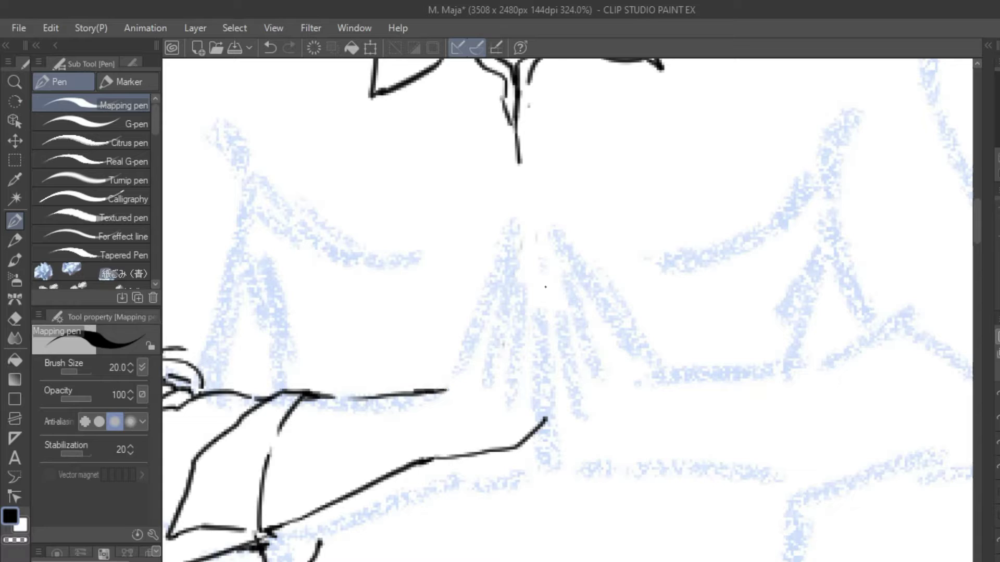
pyautogui.moveTo(546, 289); pyautogui.dragTo(545, 418)
pyautogui.moveTo(536, 275); pyautogui.dragTo(549, 312)
pyautogui.moveTo(542, 299); pyautogui.dragTo(523, 368)
pyautogui.hotkey('ctrl', 'z')
pyautogui.moveTo(533, 323); pyautogui.dragTo(513, 374)
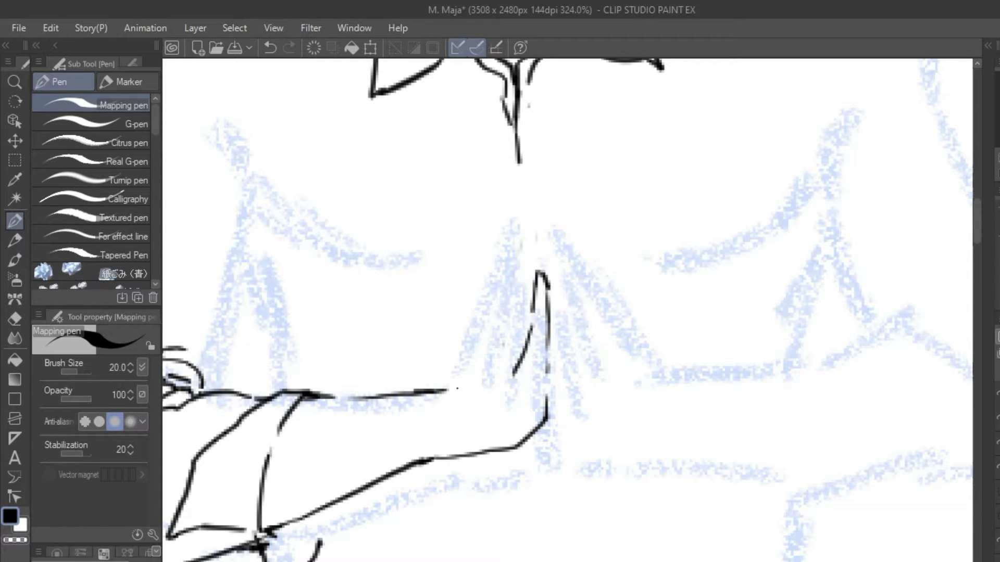
pyautogui.moveTo(503, 323); pyautogui.dragTo(449, 386)
pyautogui.moveTo(530, 263); pyautogui.dragTo(514, 327)
pyautogui.moveTo(513, 333); pyautogui.dragTo(495, 362)
pyautogui.moveTo(526, 272); pyautogui.dragTo(542, 270)
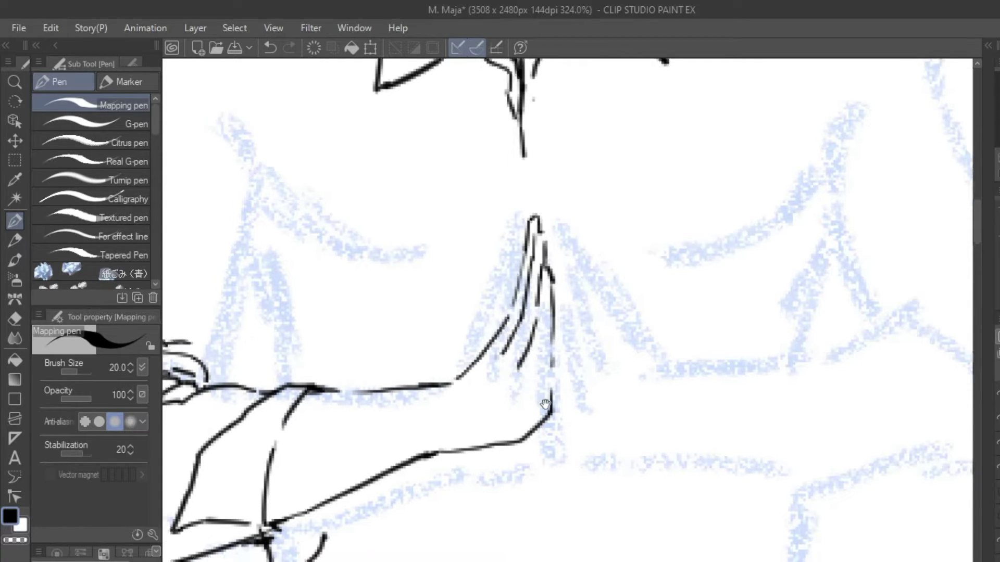
# - Erase the palm and wrist edges of the raised left hand and redraw them around the fingers
pyautogui.press('e')
pyautogui.press('p')
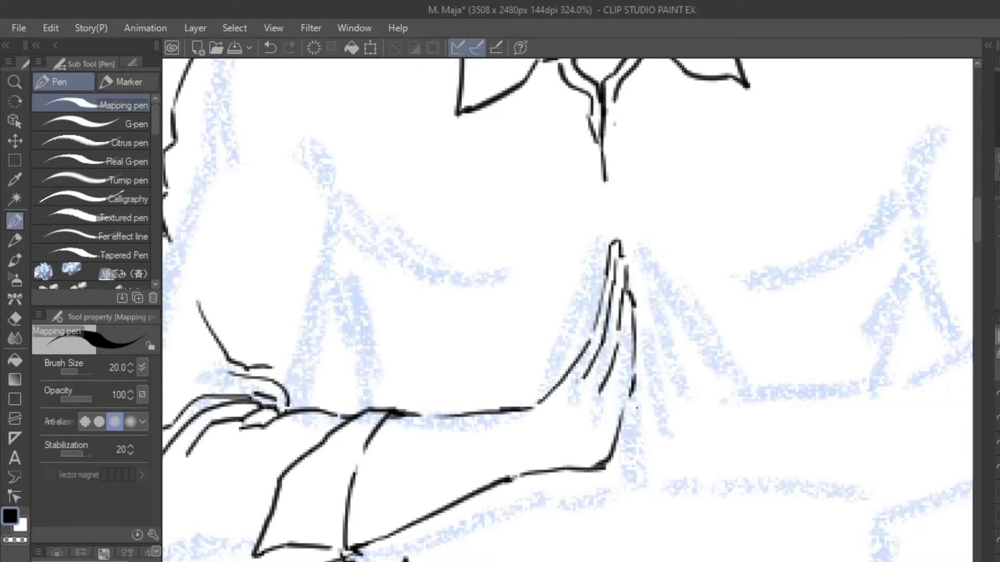
pyautogui.press('e')
pyautogui.moveTo(633, 376); pyautogui.dragTo(631, 399)
pyautogui.moveTo(588, 341); pyautogui.dragTo(539, 403)
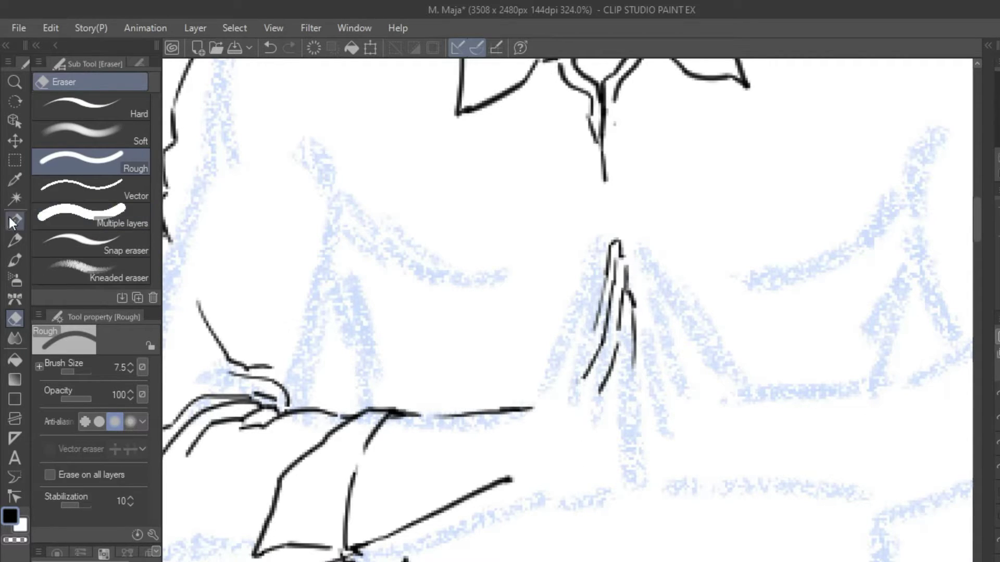
pyautogui.press('p')
pyautogui.moveTo(523, 468)
pyautogui.mouseDown()
pyautogui.moveTo(529, 439)
pyautogui.moveTo(641, 411)
pyautogui.mouseUp()
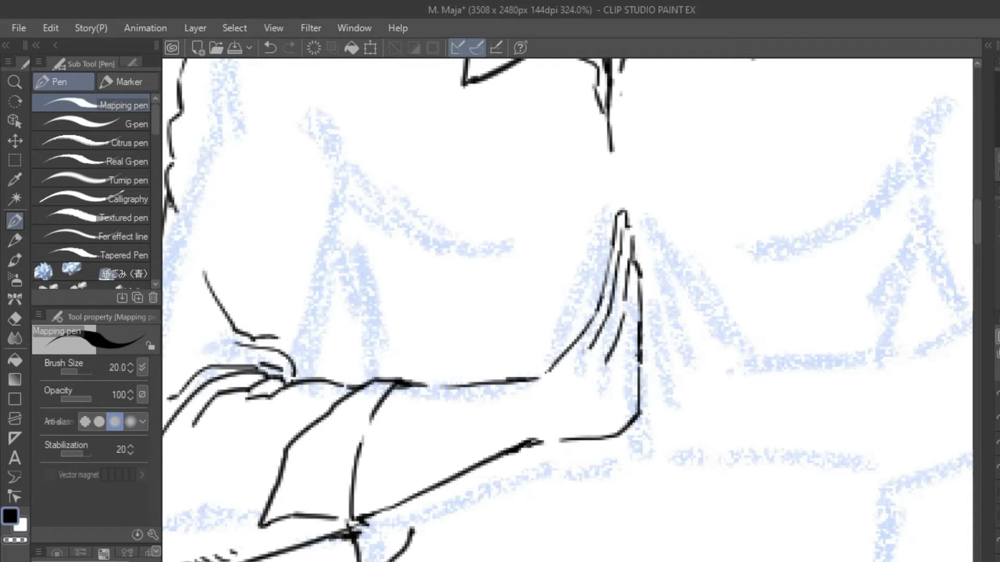
pyautogui.hotkey('ctrl', 'z')
pyautogui.moveTo(604, 295)
pyautogui.mouseDown()
pyautogui.moveTo(545, 373)
pyautogui.moveTo(581, 360)
pyautogui.mouseUp()
# - Delete the whole raised hand inside a rectangular selection, keeping the forearm, and deselect
pyautogui.moveTo(304, 206)
pyautogui.mouseDown()
pyautogui.moveTo(342, 341)
pyautogui.moveTo(303, 368)
pyautogui.moveTo(184, 129)
pyautogui.mouseUp()
pyautogui.press('m')
pyautogui.moveTo(446, 107)
pyautogui.mouseDown()
pyautogui.moveTo(575, 368)
pyautogui.moveTo(533, 244)
pyautogui.mouseUp()
pyautogui.press('Delete')
pyautogui.hotkey('ctrl', 'd')
# - Ink the left wrist and palm heel and the centre line and inner fingers of two hands pressed together
pyautogui.scroll(3, 536, 357)
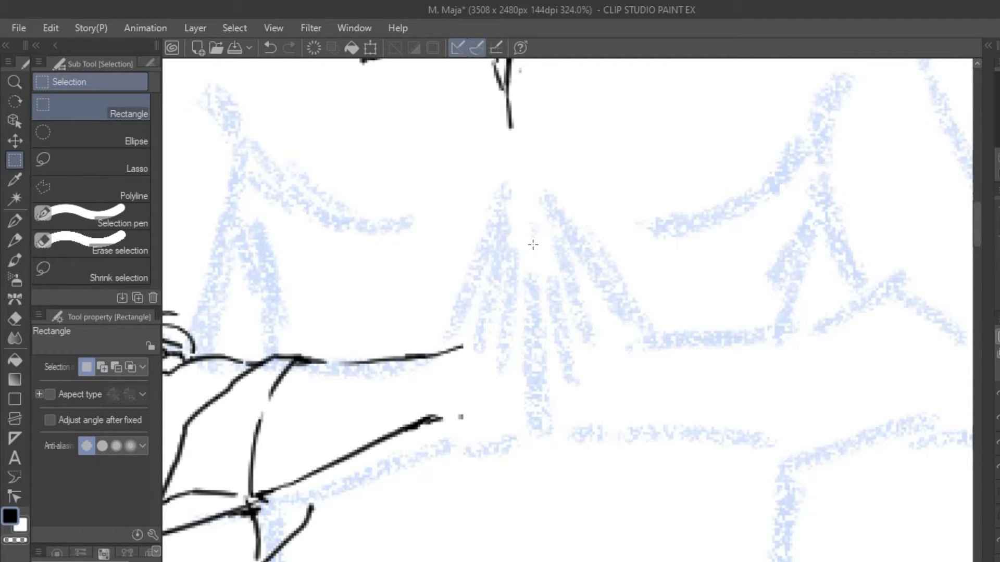
pyautogui.moveTo(494, 431); pyautogui.dragTo(524, 488)
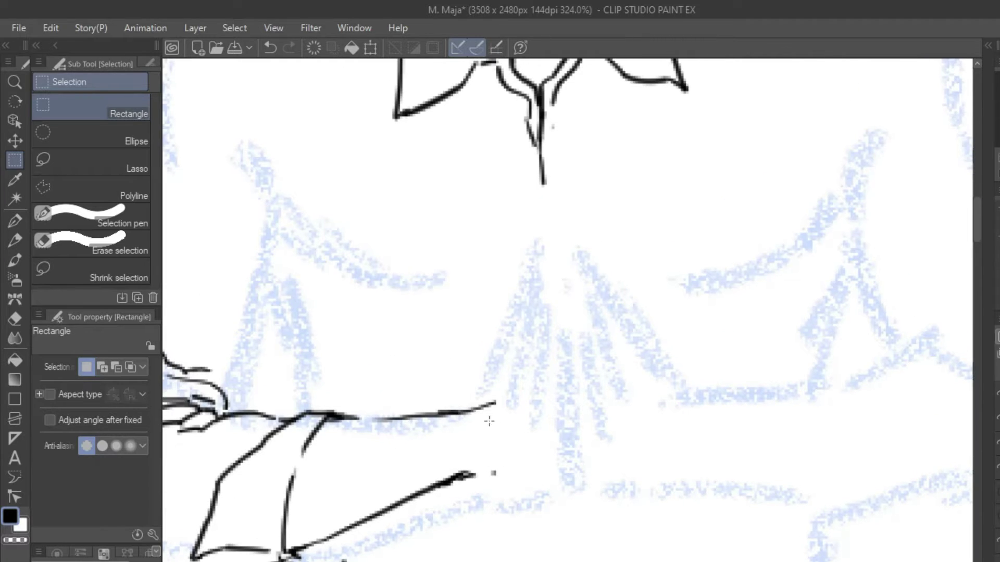
pyautogui.press('p')
pyautogui.moveTo(499, 404)
pyautogui.mouseDown()
pyautogui.moveTo(493, 473)
pyautogui.moveTo(586, 425)
pyautogui.mouseUp()
pyautogui.moveTo(586, 425)
pyautogui.mouseDown()
pyautogui.moveTo(594, 458)
pyautogui.moveTo(587, 336)
pyautogui.mouseUp()
pyautogui.moveTo(572, 294)
pyautogui.mouseDown()
pyautogui.moveTo(560, 376)
pyautogui.moveTo(575, 266)
pyautogui.moveTo(545, 369)
pyautogui.moveTo(577, 293)
pyautogui.mouseUp()
pyautogui.hotkey('ctrl', 'z')
pyautogui.hotkey('ctrl', 'z')
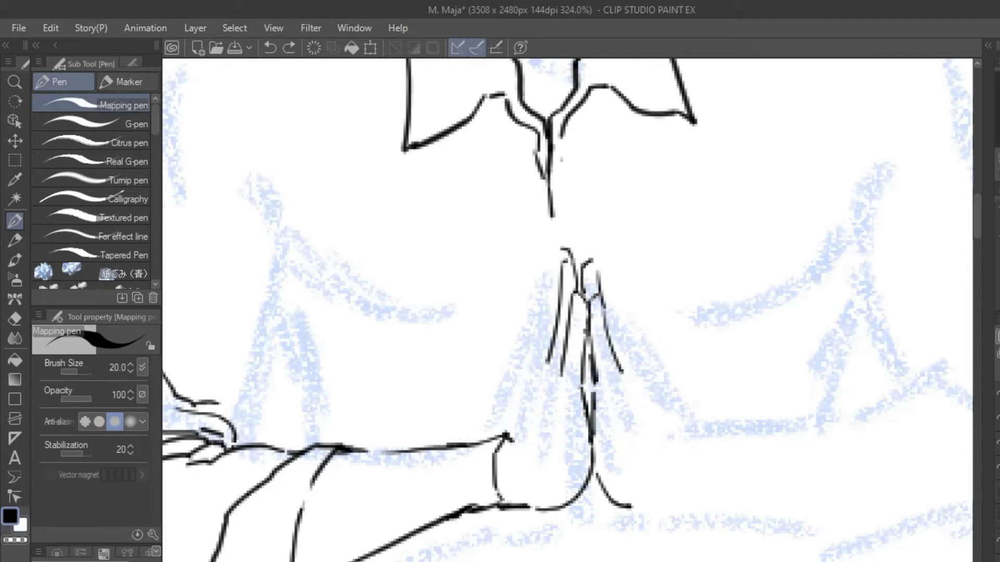
# - Ink the fingertips and outer edges of the pressed hands down to both wrists
pyautogui.moveTo(576, 244); pyautogui.dragTo(600, 280)
pyautogui.moveTo(556, 249)
pyautogui.mouseDown()
pyautogui.moveTo(552, 318)
pyautogui.moveTo(512, 443)
pyautogui.mouseUp()
pyautogui.moveTo(626, 457); pyautogui.dragTo(602, 429)
pyautogui.moveTo(592, 325); pyautogui.dragTo(605, 349)
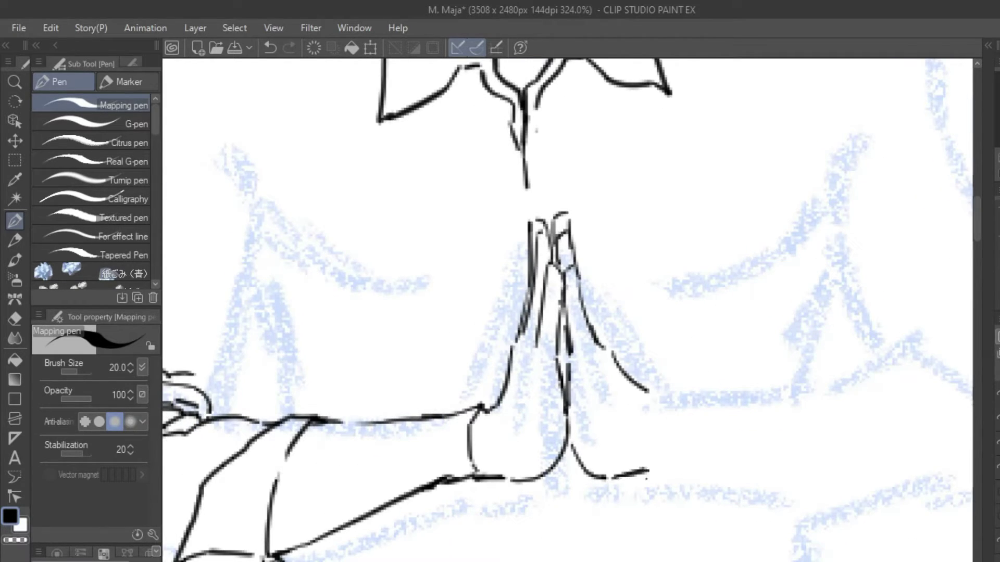
# - Ink the upper and lower edges of the second man's right forearm outward from the wrist
pyautogui.moveTo(648, 391); pyautogui.dragTo(808, 388)
pyautogui.moveTo(650, 471); pyautogui.dragTo(833, 482)
pyautogui.hotkey('ctrl', 'z')
pyautogui.moveTo(729, 312); pyautogui.dragTo(677, 322)
pyautogui.moveTo(604, 487); pyautogui.dragTo(781, 491)
pyautogui.hotkey('ctrl', 'z')
pyautogui.moveTo(651, 485); pyautogui.dragTo(778, 504)
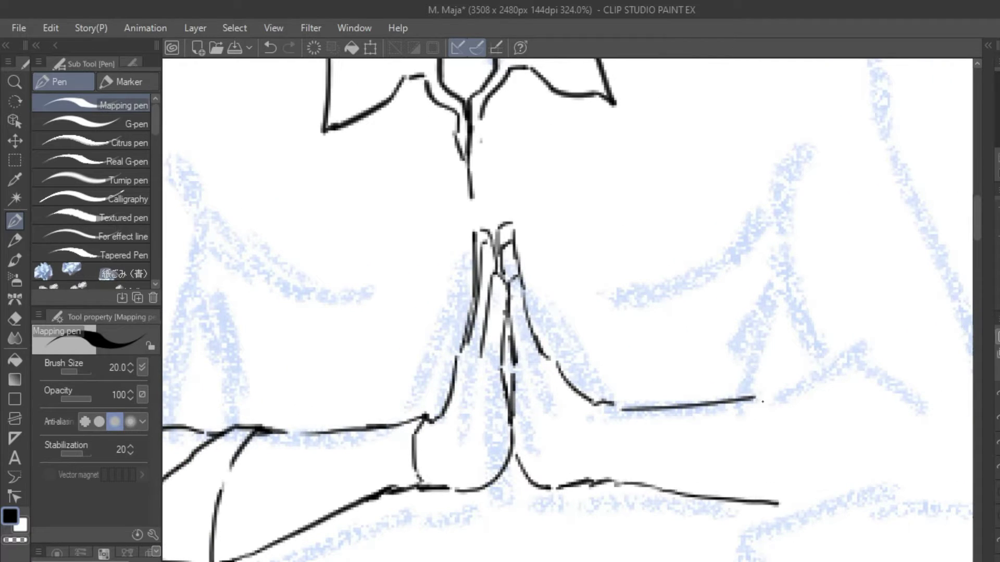
# - Ink the turned-up cuff with its pointed flap on the right forearm and the sleeve edges around the elbow
pyautogui.moveTo(764, 408)
pyautogui.mouseDown()
pyautogui.moveTo(818, 516)
pyautogui.moveTo(800, 482)
pyautogui.mouseUp()
pyautogui.moveTo(701, 362); pyautogui.dragTo(793, 343)
pyautogui.moveTo(739, 480); pyautogui.dragTo(923, 404)
pyautogui.moveTo(839, 323); pyautogui.dragTo(878, 348)
pyautogui.moveTo(880, 347); pyautogui.dragTo(833, 332)
pyautogui.moveTo(742, 427); pyautogui.dragTo(856, 475)
pyautogui.moveTo(784, 439); pyautogui.dragTo(937, 428)
pyautogui.moveTo(661, 421)
pyautogui.mouseDown()
pyautogui.moveTo(768, 497)
pyautogui.moveTo(747, 469)
pyautogui.moveTo(833, 481)
pyautogui.mouseUp()
# - Darken the gap between the palm heels, add short wrist creases and replace the long left wrist line
pyautogui.press('e')
pyautogui.press('p')
pyautogui.moveTo(625, 406)
pyautogui.mouseDown()
pyautogui.moveTo(622, 296)
pyautogui.moveTo(629, 419)
pyautogui.mouseUp()
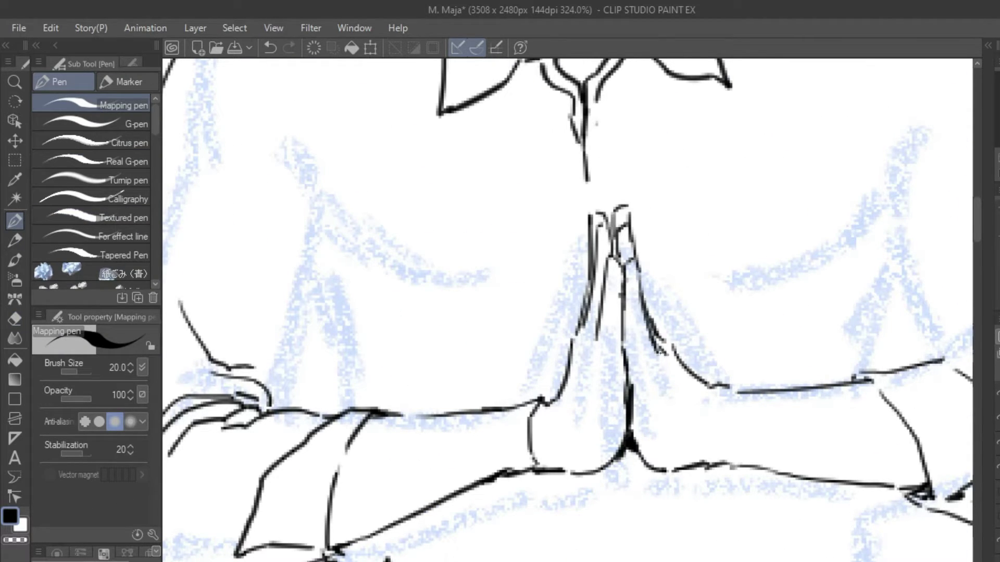
pyautogui.moveTo(714, 382); pyautogui.dragTo(711, 419)
pyautogui.moveTo(548, 403); pyautogui.dragTo(552, 426)
pyautogui.press('e')
pyautogui.moveTo(533, 461); pyautogui.dragTo(529, 398)
pyautogui.press('p')
pyautogui.moveTo(385, 419); pyautogui.dragTo(552, 403)
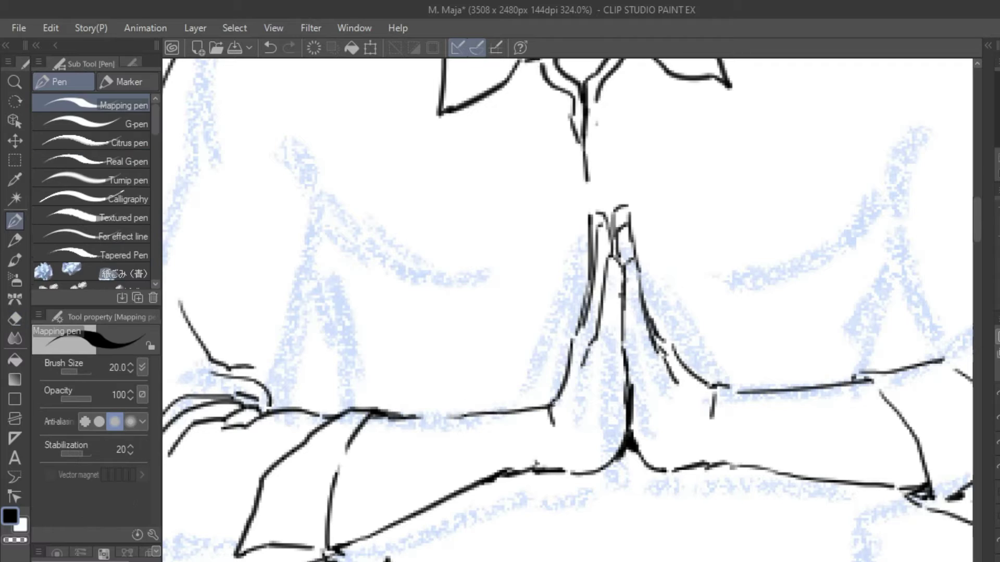
# - Clean up the bumpy lower edge of the left palm and forearm into one smooth line
pyautogui.press('e')
pyautogui.moveTo(565, 471)
pyautogui.mouseDown()
pyautogui.moveTo(502, 475)
pyautogui.moveTo(573, 474)
pyautogui.moveTo(557, 492)
pyautogui.moveTo(620, 450)
pyautogui.mouseUp()
pyautogui.press('p')
pyautogui.press('e')
pyautogui.moveTo(653, 445)
pyautogui.mouseDown()
pyautogui.moveTo(459, 500)
pyautogui.moveTo(590, 462)
pyautogui.moveTo(369, 559)
pyautogui.mouseUp()
# - Ink the fabric creases bunched at the second man's right elbow above the cuff
pyautogui.press('p')
pyautogui.moveTo(779, 428)
pyautogui.mouseDown()
pyautogui.moveTo(894, 461)
pyautogui.moveTo(878, 413)
pyautogui.mouseUp()
pyautogui.moveTo(813, 431); pyautogui.dragTo(865, 454)
pyautogui.moveTo(824, 459)
pyautogui.mouseDown()
pyautogui.moveTo(911, 476)
pyautogui.moveTo(902, 486)
pyautogui.mouseUp()
# - Ink the long creases at the right armpit and the inner sleeve edge down to the forearm
pyautogui.moveTo(676, 367)
pyautogui.mouseDown()
pyautogui.moveTo(757, 435)
pyautogui.moveTo(676, 432)
pyautogui.mouseUp()
pyautogui.moveTo(713, 240); pyautogui.dragTo(781, 529)
pyautogui.moveTo(701, 260); pyautogui.dragTo(735, 417)
pyautogui.moveTo(733, 440); pyautogui.dragTo(741, 520)
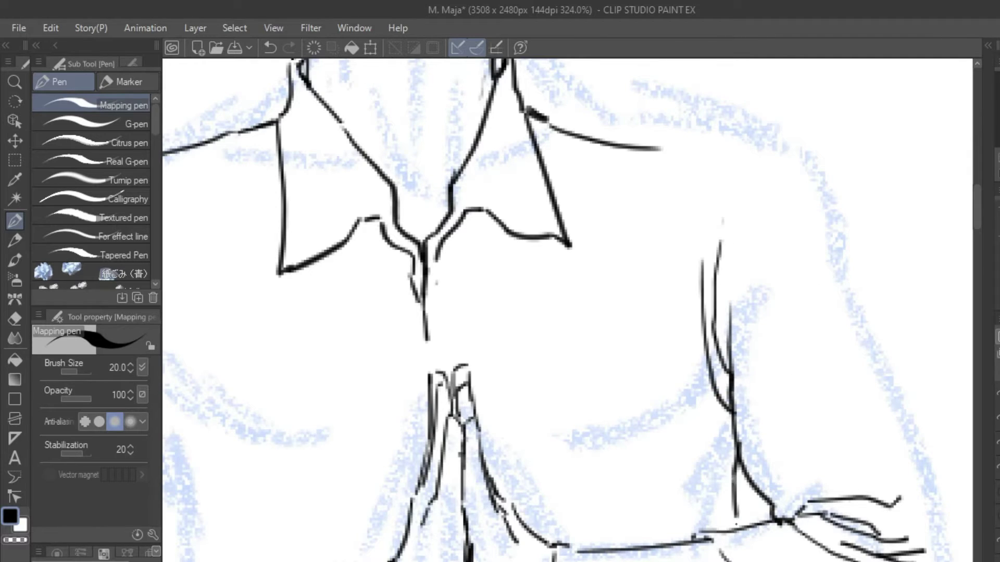
# - Ink matching long creases at the left armpit between the sleeve and the chest
pyautogui.moveTo(676, 364); pyautogui.dragTo(927, 333)
pyautogui.moveTo(426, 226); pyautogui.dragTo(441, 434)
pyautogui.moveTo(443, 151); pyautogui.dragTo(448, 380)
pyautogui.moveTo(442, 260); pyautogui.dragTo(458, 432)
# - Ink the right shoulder and the outer edge of the right sleeve with creases down to the elbow
pyautogui.moveTo(833, 261)
pyautogui.mouseDown()
pyautogui.moveTo(696, 384)
pyautogui.moveTo(492, 385)
pyautogui.mouseUp()
pyautogui.moveTo(622, 210)
pyautogui.mouseDown()
pyautogui.moveTo(659, 208)
pyautogui.moveTo(822, 412)
pyautogui.mouseUp()
pyautogui.moveTo(781, 497); pyautogui.dragTo(802, 399)
pyautogui.moveTo(802, 398)
pyautogui.mouseDown()
pyautogui.moveTo(839, 559)
pyautogui.moveTo(799, 383)
pyautogui.mouseUp()
pyautogui.moveTo(776, 348); pyautogui.dragTo(854, 414)
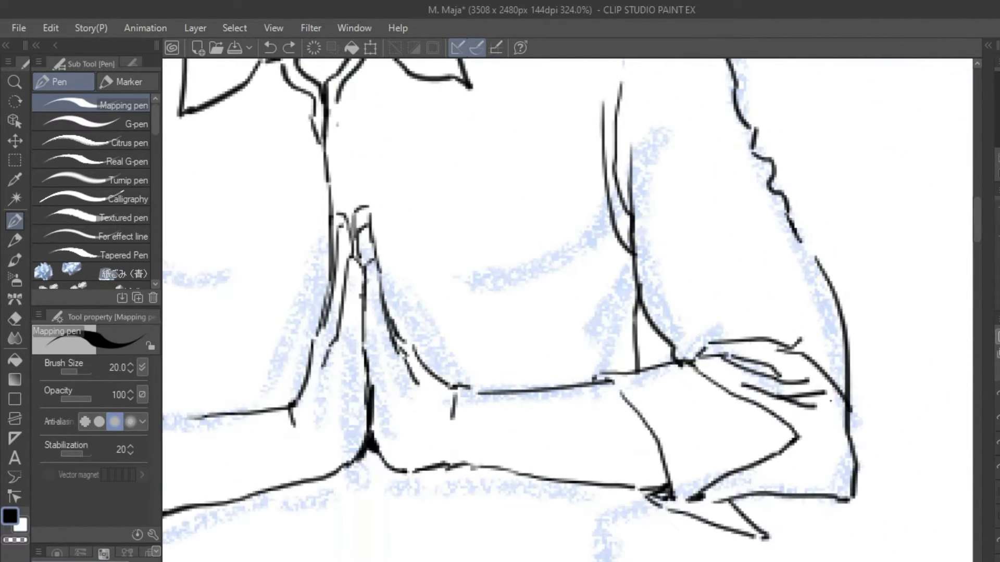
pyautogui.hotkey('ctrl', 'z')
# - Ink the left side of the shirt below the forearm and its centre front line down from the hands
pyautogui.moveTo(685, 418)
pyautogui.mouseDown()
pyautogui.moveTo(763, 391)
pyautogui.moveTo(727, 261)
pyautogui.mouseUp()
pyautogui.moveTo(425, 333); pyautogui.dragTo(419, 549)
pyautogui.moveTo(619, 560); pyautogui.dragTo(576, 473)
pyautogui.moveTo(658, 67); pyautogui.dragTo(658, 346)
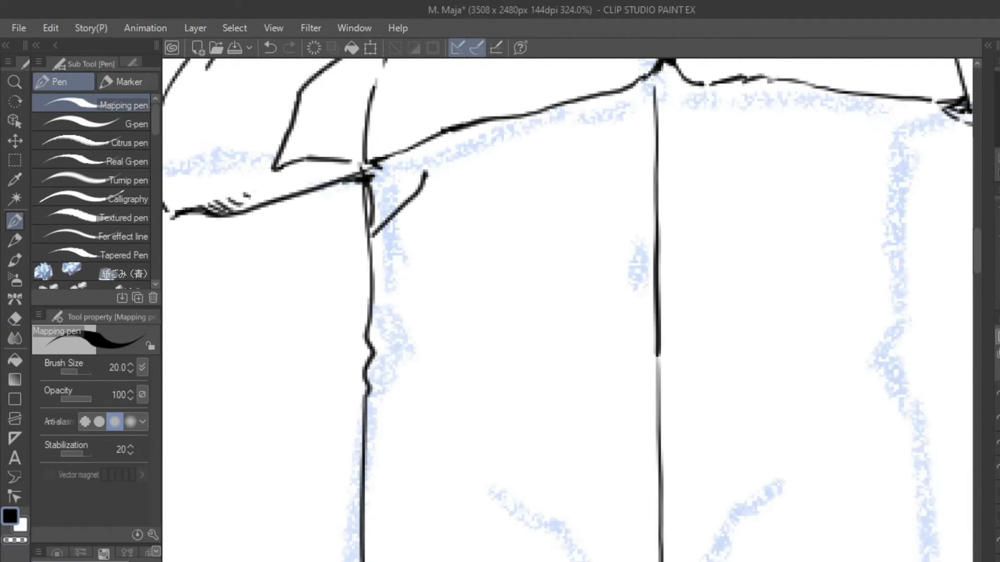
pyautogui.moveTo(660, 224); pyautogui.dragTo(657, 520)
# - Ink the shirt's bottom hem and its right side with small creases at the waist
pyautogui.moveTo(359, 478); pyautogui.dragTo(620, 517)
pyautogui.moveTo(667, 512); pyautogui.dragTo(775, 523)
pyautogui.moveTo(755, 183); pyautogui.dragTo(656, 468)
pyautogui.moveTo(833, 333); pyautogui.dragTo(843, 560)
pyautogui.moveTo(754, 157); pyautogui.dragTo(755, 339)
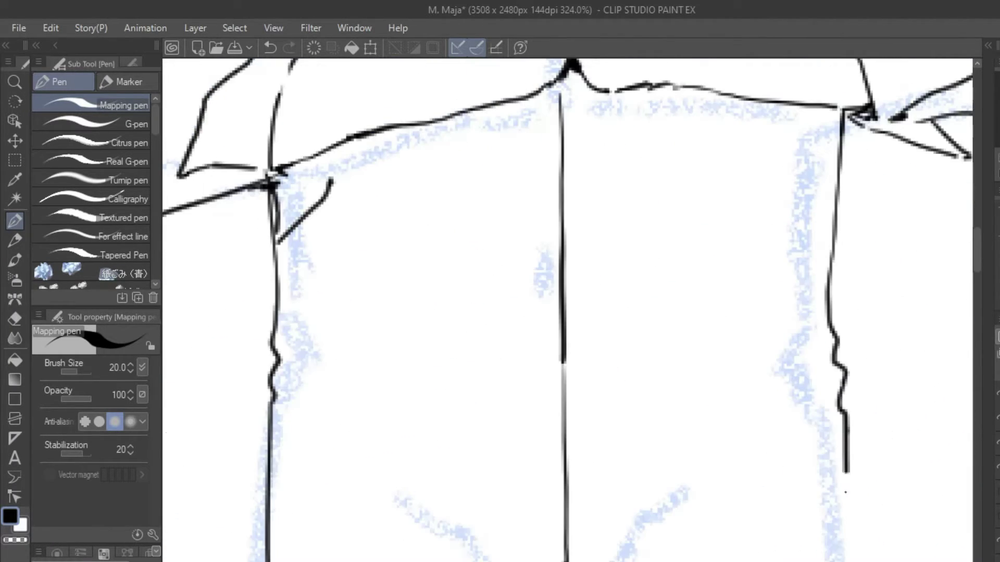
pyautogui.moveTo(708, 263); pyautogui.dragTo(754, 404)
# - Clean up the second man's left shoulder line and close the gap where it meets the sleeve
pyautogui.scroll(-4, 754, 404)
pyautogui.scroll(-3, 638, 446)
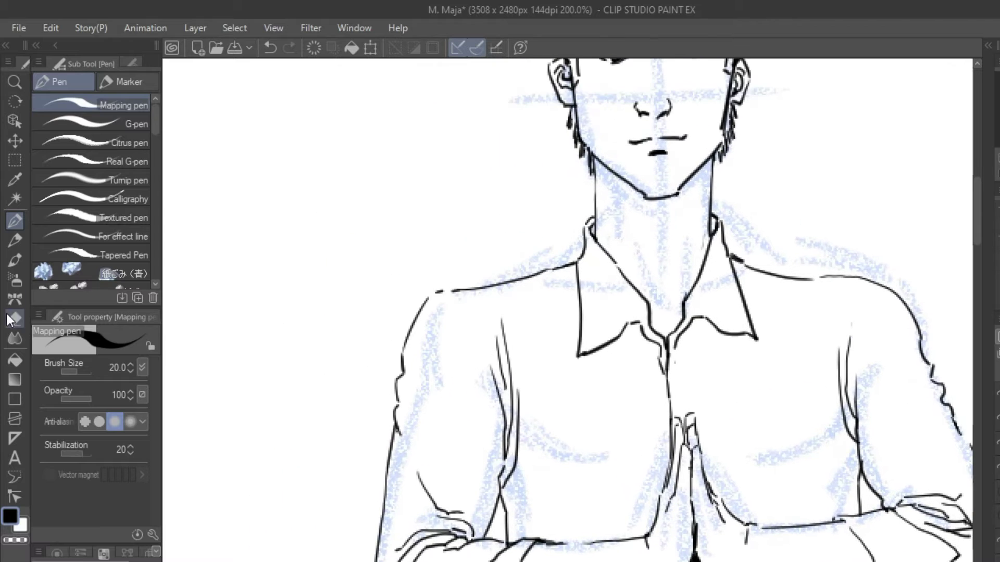
pyautogui.press('e')
pyautogui.press('p')
pyautogui.scroll(3, 636, 478)
pyautogui.moveTo(636, 478); pyautogui.dragTo(637, 560)
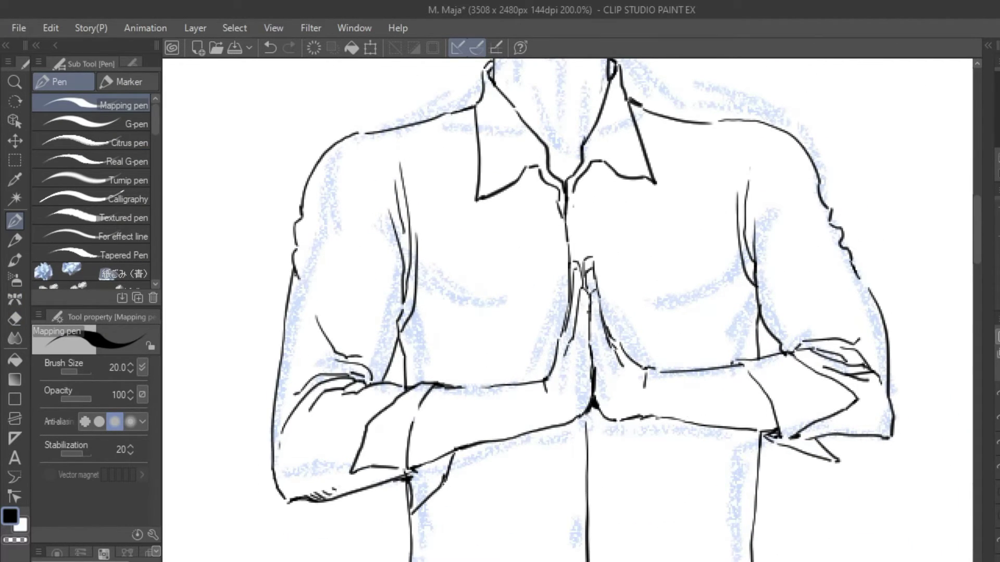
pyautogui.moveTo(679, 493); pyautogui.dragTo(689, 348)
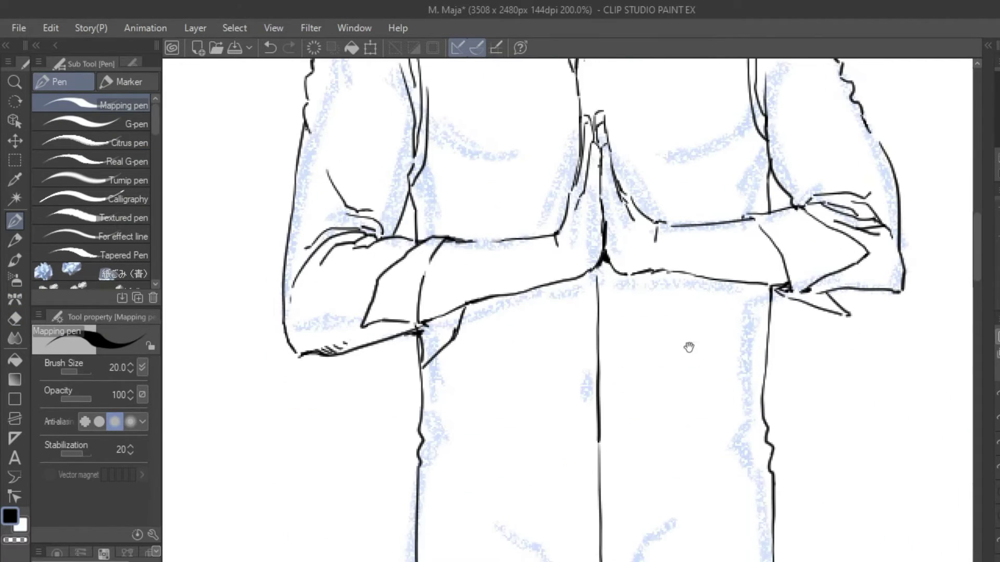
# - Erase the long armpit creases on both sides of the chest and replace them with short ones
pyautogui.moveTo(697, 311); pyautogui.dragTo(729, 560)
pyautogui.press('e')
pyautogui.moveTo(763, 362)
pyautogui.mouseDown()
pyautogui.moveTo(763, 312)
pyautogui.moveTo(734, 302)
pyautogui.mouseUp()
pyautogui.press('p')
pyautogui.moveTo(723, 511)
pyautogui.mouseDown()
pyautogui.moveTo(714, 409)
pyautogui.moveTo(717, 494)
pyautogui.mouseUp()
# - Enlarge the pressed hands slightly by transforming a rectangular selection around them
pyautogui.press('m')
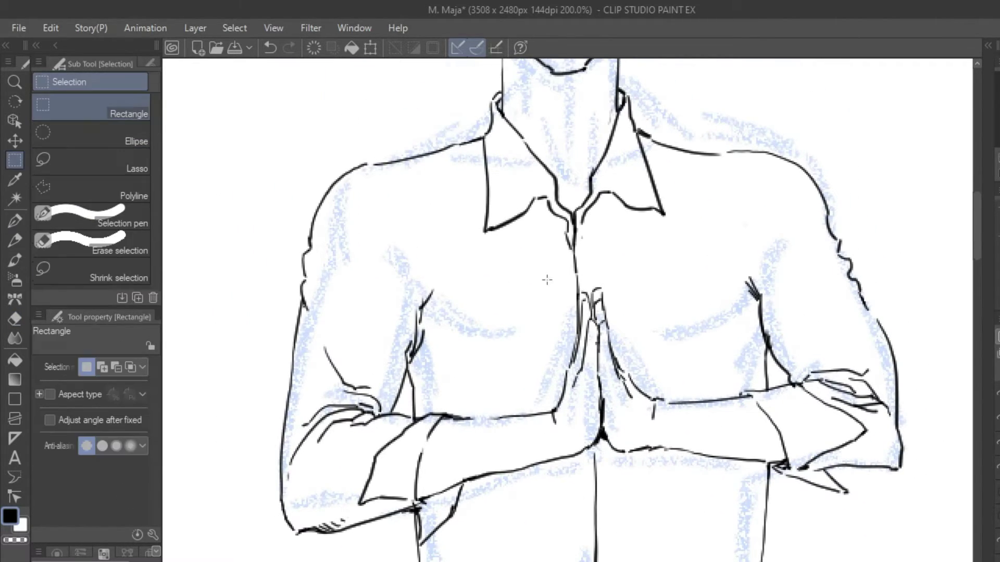
pyautogui.hotkey('ctrl', 't')
pyautogui.moveTo(547, 279)
pyautogui.mouseDown()
pyautogui.moveTo(653, 497)
pyautogui.moveTo(635, 475)
pyautogui.mouseUp()
pyautogui.press('Return')
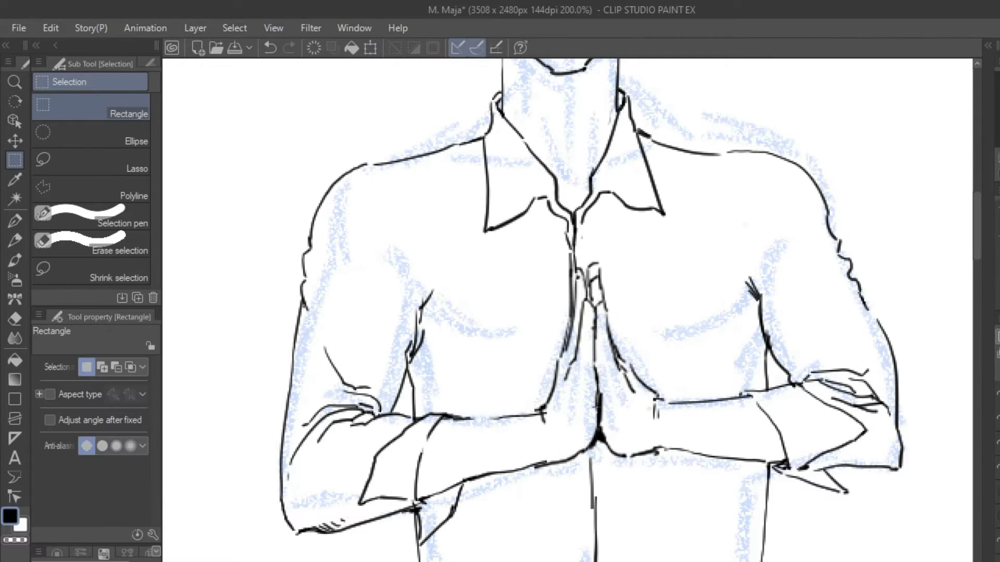
# - Ink the jawline, chin and left ear over the next figure's head sketch
pyautogui.moveTo(706, 466)
pyautogui.mouseDown()
pyautogui.moveTo(706, 336)
pyautogui.moveTo(706, 479)
pyautogui.mouseUp()
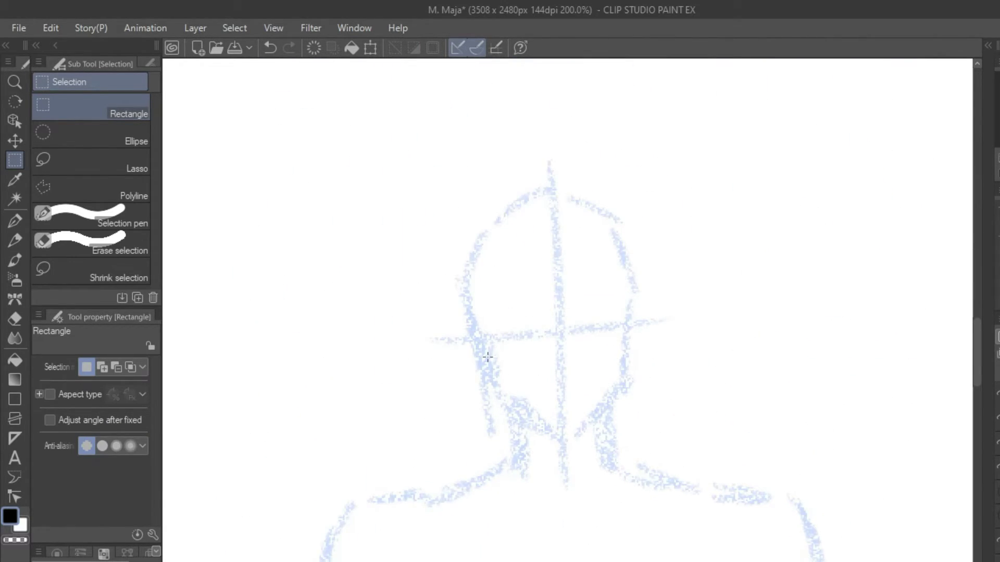
pyautogui.press('p')
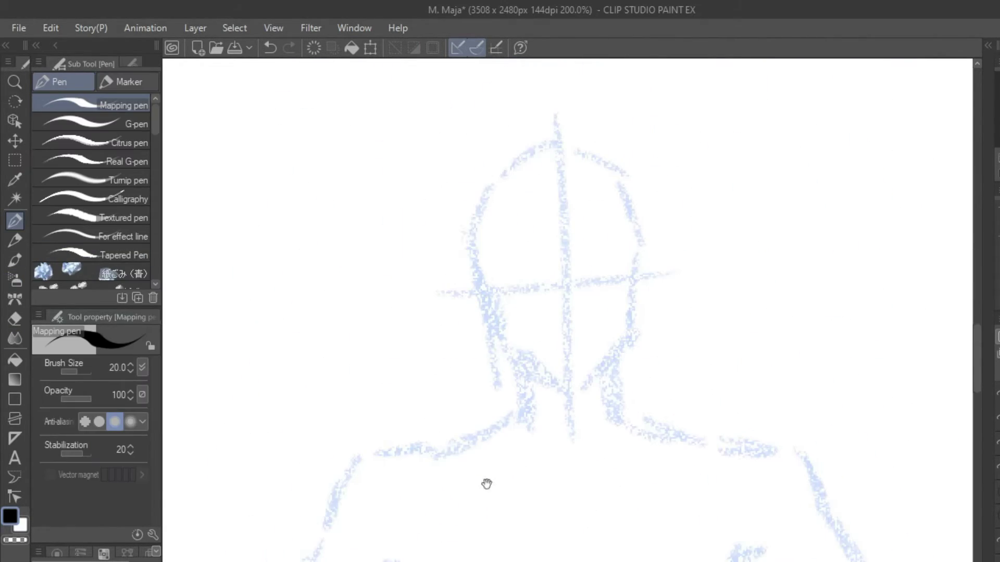
pyautogui.moveTo(485, 306)
pyautogui.mouseDown()
pyautogui.moveTo(501, 379)
pyautogui.moveTo(547, 417)
pyautogui.mouseUp()
pyautogui.moveTo(549, 420)
pyautogui.mouseDown()
pyautogui.moveTo(632, 369)
pyautogui.moveTo(643, 271)
pyautogui.mouseUp()
pyautogui.moveTo(478, 305); pyautogui.dragTo(487, 333)
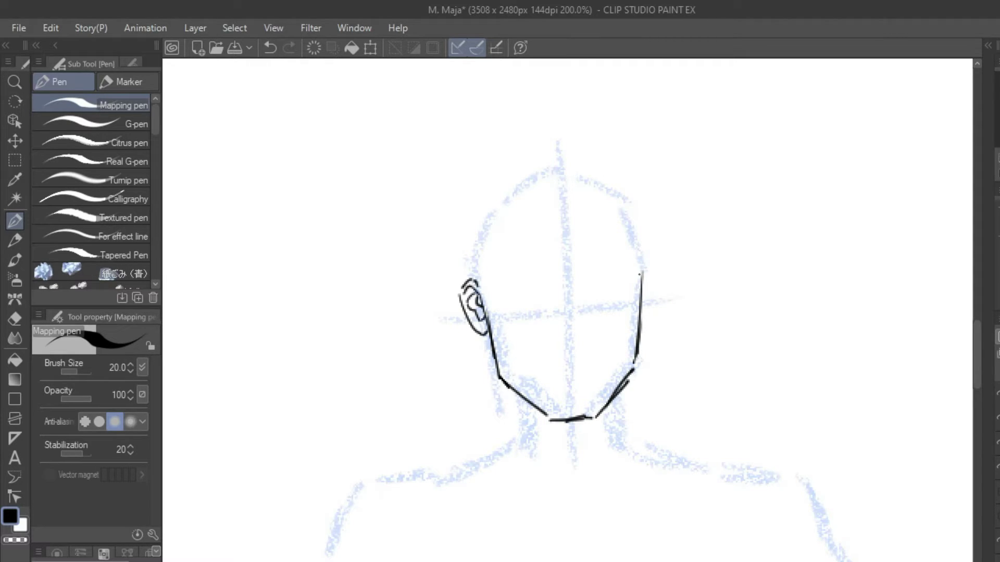
# - Ink the right ear and both sides of the neck on the next figure
pyautogui.moveTo(641, 272); pyautogui.dragTo(657, 329)
pyautogui.moveTo(643, 289); pyautogui.dragTo(648, 319)
pyautogui.moveTo(572, 312); pyautogui.dragTo(584, 315)
pyautogui.moveTo(513, 376); pyautogui.dragTo(519, 457)
pyautogui.moveTo(633, 377); pyautogui.dragTo(638, 452)
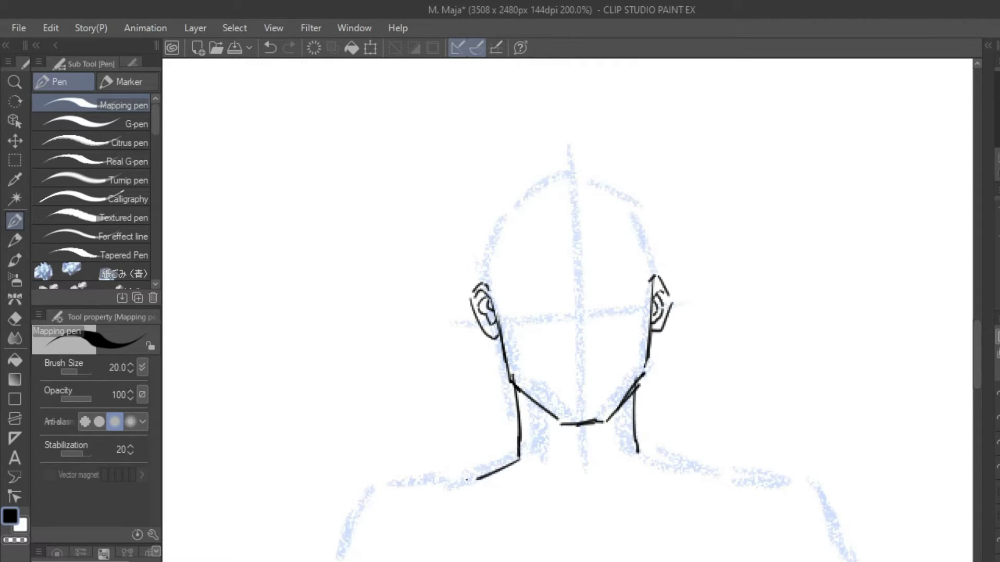
# - Undo the shoulder line and ink thick eyebrows, closed eyes, a nose and a mouth on the face
pyautogui.hotkey('ctrl', 'z')
pyautogui.moveTo(559, 346)
pyautogui.mouseDown()
pyautogui.moveTo(574, 383)
pyautogui.moveTo(576, 364)
pyautogui.mouseUp()
pyautogui.moveTo(572, 414)
pyautogui.mouseDown()
pyautogui.moveTo(634, 400)
pyautogui.moveTo(621, 410)
pyautogui.moveTo(614, 403)
pyautogui.mouseUp()
pyautogui.hotkey('ctrl', 'z')
pyautogui.hotkey('ctrl', 'z')
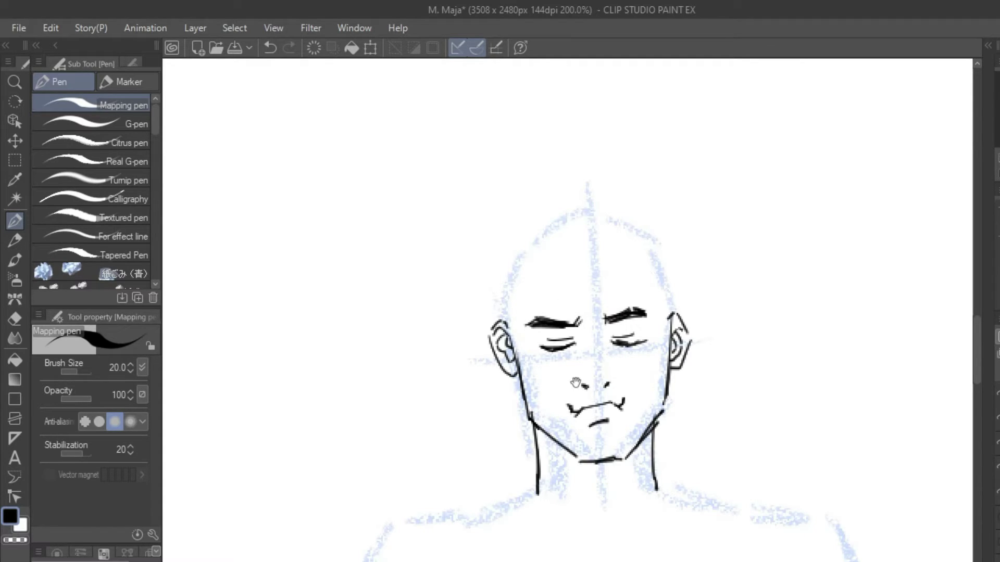
# - Erase the wide mouth and redraw it as a smaller frown with a short lower-lip line
pyautogui.press('e')
pyautogui.moveTo(576, 383)
pyautogui.mouseDown()
pyautogui.moveTo(567, 367)
pyautogui.moveTo(622, 386)
pyautogui.moveTo(610, 400)
pyautogui.mouseUp()
pyautogui.press('p')
pyautogui.hotkey('ctrl', 'z')
# - Ink the temple lines and the curved hairline across the forehead, with short strokes above both ears
pyautogui.moveTo(508, 271); pyautogui.dragTo(502, 328)
pyautogui.moveTo(648, 262); pyautogui.dragTo(663, 311)
pyautogui.moveTo(573, 313); pyautogui.dragTo(577, 337)
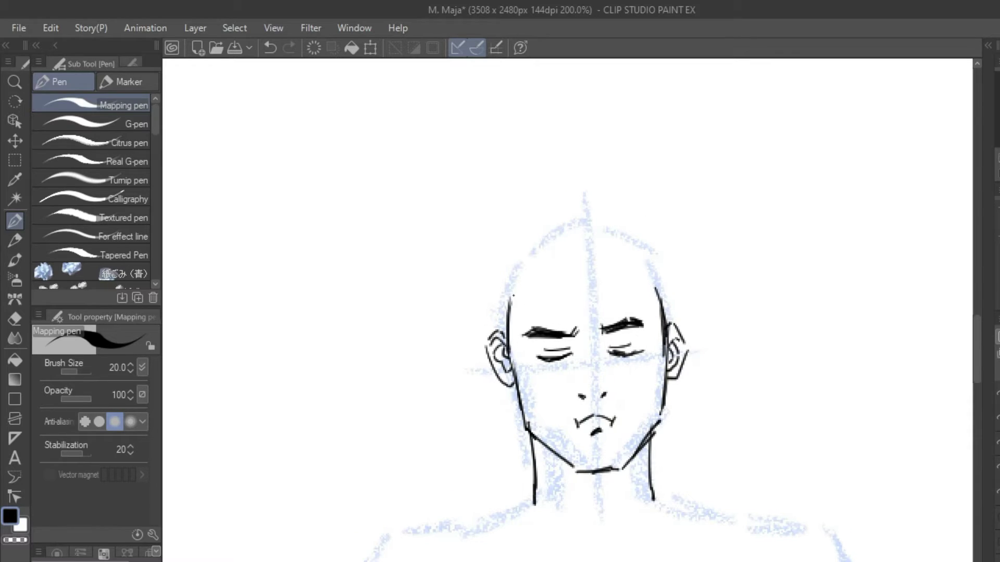
pyautogui.moveTo(506, 311); pyautogui.dragTo(578, 266)
pyautogui.moveTo(578, 265); pyautogui.dragTo(660, 295)
pyautogui.moveTo(491, 298); pyautogui.dragTo(500, 334)
pyautogui.moveTo(670, 293); pyautogui.dragTo(677, 327)
# - Ink the outer sides of the hair and join them with a rounded top contour, undoing the boxy attempt
pyautogui.moveTo(572, 312); pyautogui.dragTo(592, 363)
pyautogui.moveTo(511, 357); pyautogui.dragTo(516, 259)
pyautogui.moveTo(685, 250); pyautogui.dragTo(693, 338)
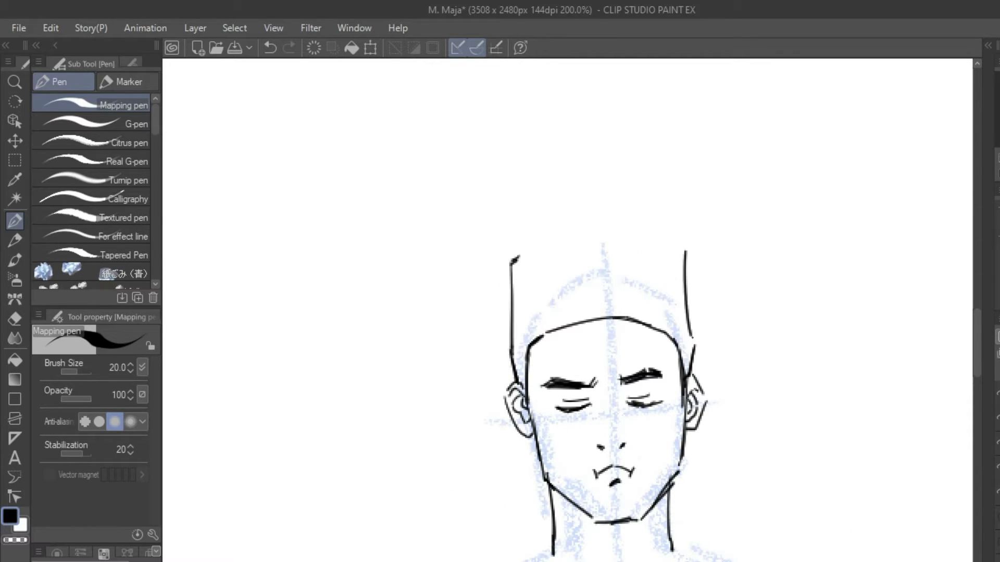
pyautogui.moveTo(527, 237); pyautogui.dragTo(677, 244)
pyautogui.hotkey('ctrl', 'z')
pyautogui.hotkey('ctrl', 'z')
pyautogui.hotkey('ctrl', 'z')
pyautogui.moveTo(513, 348)
pyautogui.mouseDown()
pyautogui.moveTo(511, 284)
pyautogui.moveTo(604, 233)
pyautogui.mouseUp()
pyautogui.hotkey('ctrl', 'z')
pyautogui.moveTo(522, 279)
pyautogui.mouseDown()
pyautogui.moveTo(646, 235)
pyautogui.moveTo(692, 286)
pyautogui.moveTo(697, 356)
pyautogui.mouseUp()
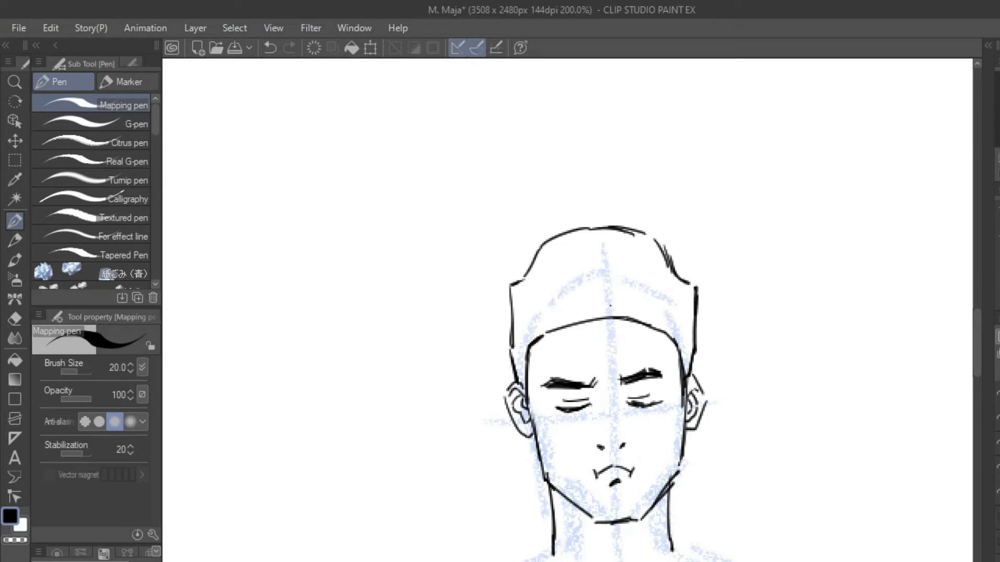
# - Add hatched strokes along the crown of the hair and darken the sideburns at both temples
pyautogui.moveTo(544, 248); pyautogui.dragTo(563, 229)
pyautogui.moveTo(552, 239)
pyautogui.mouseDown()
pyautogui.moveTo(619, 219)
pyautogui.moveTo(648, 235)
pyautogui.mouseUp()
pyautogui.press('e')
pyautogui.moveTo(696, 287); pyautogui.dragTo(696, 354)
pyautogui.press('p')
pyautogui.moveTo(672, 251); pyautogui.dragTo(687, 277)
pyautogui.scroll(-2, 604, 338)
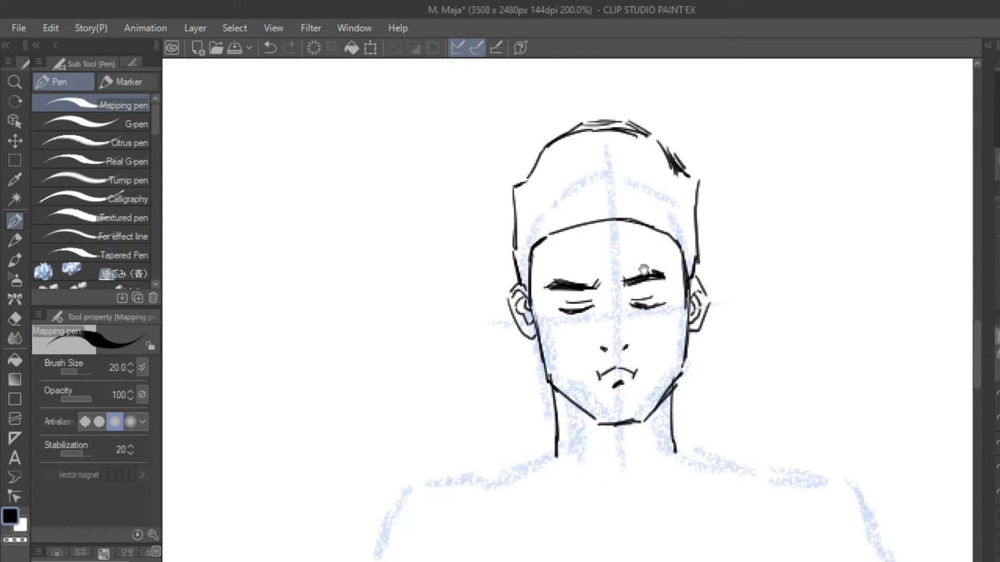
pyautogui.moveTo(520, 243); pyautogui.dragTo(533, 280)
# - Ink the open shirt collar with two pointed flaps around the neck and a small throat mark below the chin
pyautogui.scroll(-1, 604, 312)
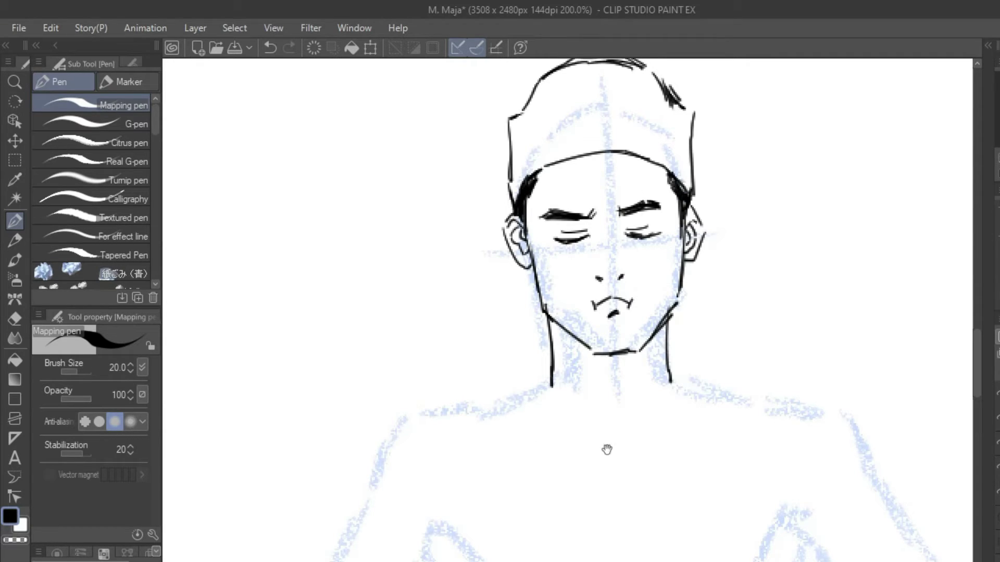
pyautogui.scroll(1, 604, 448)
pyautogui.moveTo(546, 393)
pyautogui.mouseDown()
pyautogui.moveTo(596, 450)
pyautogui.moveTo(621, 512)
pyautogui.mouseUp()
pyautogui.moveTo(671, 381); pyautogui.dragTo(612, 500)
pyautogui.moveTo(578, 461); pyautogui.dragTo(518, 507)
pyautogui.hotkey('ctrl', 'z')
pyautogui.moveTo(549, 375)
pyautogui.mouseDown()
pyautogui.moveTo(515, 442)
pyautogui.moveTo(511, 506)
pyautogui.mouseUp()
pyautogui.moveTo(647, 462)
pyautogui.mouseDown()
pyautogui.moveTo(631, 505)
pyautogui.moveTo(701, 500)
pyautogui.mouseUp()
pyautogui.moveTo(666, 370)
pyautogui.mouseDown()
pyautogui.moveTo(705, 440)
pyautogui.moveTo(712, 506)
pyautogui.mouseUp()
pyautogui.moveTo(604, 364)
pyautogui.mouseDown()
pyautogui.moveTo(638, 333)
pyautogui.moveTo(647, 352)
pyautogui.mouseUp()
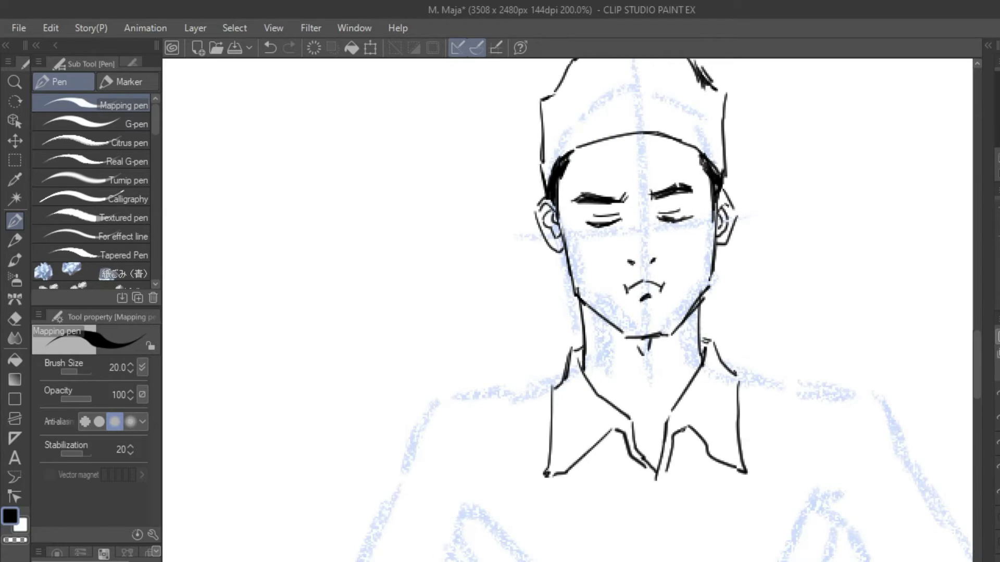
# - Ink short armpit creases and the upper side edges of the shirt on both sides of the torso
pyautogui.moveTo(625, 396)
pyautogui.mouseDown()
pyautogui.moveTo(656, 364)
pyautogui.moveTo(650, 307)
pyautogui.mouseUp()
pyautogui.moveTo(451, 411)
pyautogui.mouseDown()
pyautogui.moveTo(474, 439)
pyautogui.moveTo(502, 536)
pyautogui.mouseUp()
pyautogui.moveTo(879, 388); pyautogui.dragTo(861, 443)
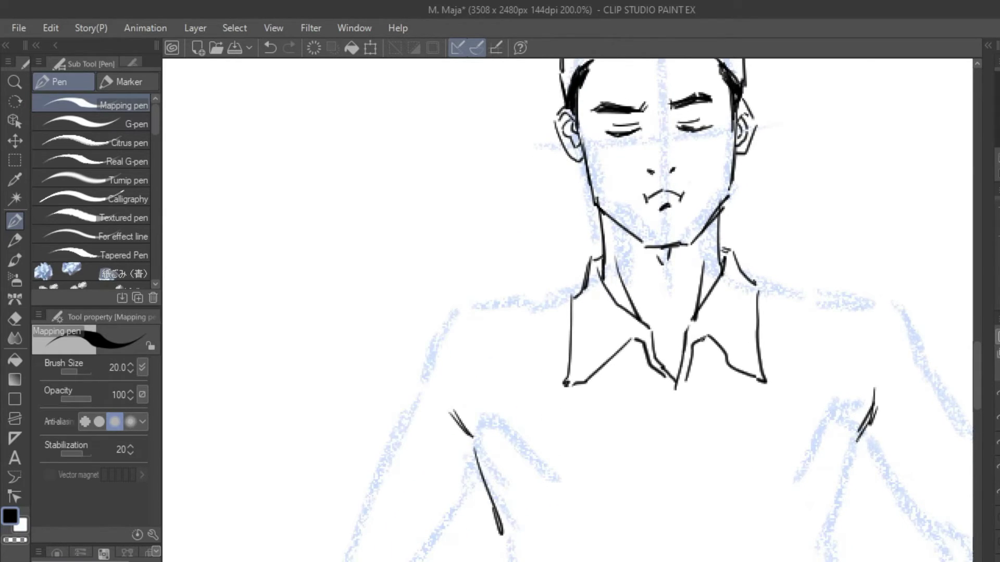
pyautogui.moveTo(677, 416); pyautogui.dragTo(709, 270)
pyautogui.moveTo(540, 395); pyautogui.dragTo(557, 560)
pyautogui.moveTo(893, 297); pyautogui.dragTo(885, 387)
# - Continue the shirt's side edges below the waist and ink its curved hem
pyautogui.moveTo(624, 417); pyautogui.dragTo(591, 214)
pyautogui.moveTo(564, 406); pyautogui.dragTo(554, 465)
pyautogui.moveTo(567, 467)
pyautogui.mouseDown()
pyautogui.moveTo(723, 508)
pyautogui.moveTo(791, 497)
pyautogui.mouseUp()
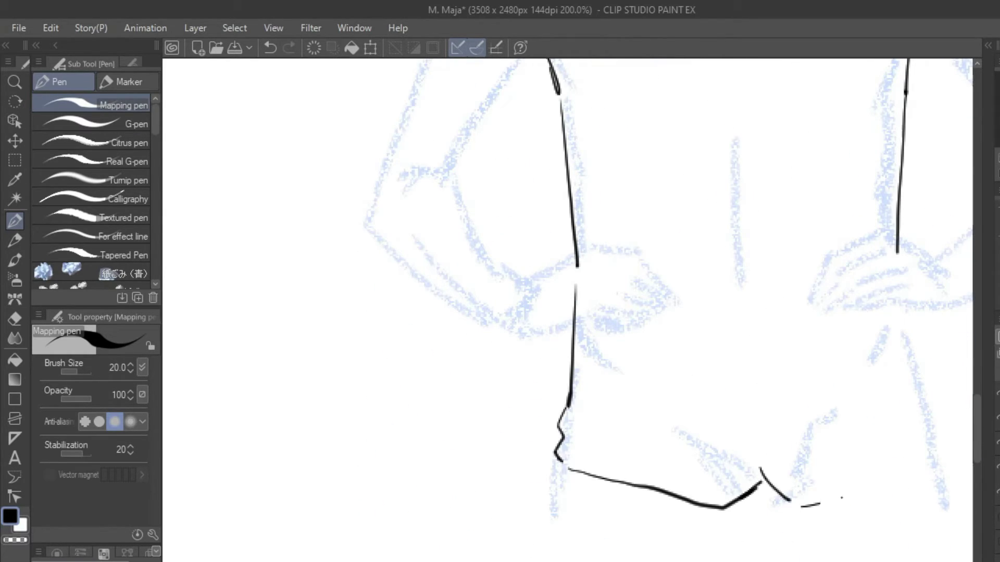
pyautogui.moveTo(781, 365); pyautogui.dragTo(728, 443)
pyautogui.moveTo(849, 376); pyautogui.dragTo(891, 539)
pyautogui.moveTo(842, 337); pyautogui.dragTo(849, 391)
# - Ink the shirt's vertical front opening line from the collar down toward the hem
pyautogui.moveTo(599, 182); pyautogui.dragTo(615, 495)
pyautogui.moveTo(651, 312); pyautogui.dragTo(622, 298)
pyautogui.moveTo(666, 304); pyautogui.dragTo(671, 340)
pyautogui.moveTo(614, 495); pyautogui.dragTo(599, 182)
pyautogui.moveTo(680, 60)
pyautogui.mouseDown()
pyautogui.moveTo(698, 432)
pyautogui.moveTo(718, 538)
pyautogui.mouseUp()
# - Ink a chest pocket with a pointed lower edge on the viewer's right side of the shirt
pyautogui.moveTo(602, 161); pyautogui.dragTo(503, 474)
pyautogui.moveTo(668, 285); pyautogui.dragTo(787, 273)
pyautogui.moveTo(661, 284)
pyautogui.mouseDown()
pyautogui.moveTo(671, 381)
pyautogui.moveTo(787, 366)
pyautogui.mouseUp()
pyautogui.moveTo(784, 274); pyautogui.dragTo(780, 369)
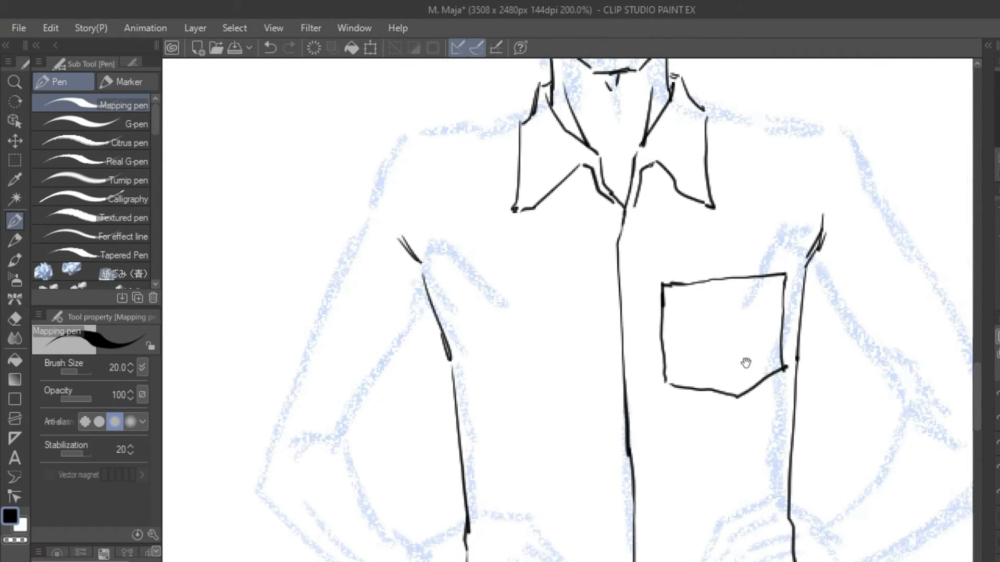
# - Ink the shoulder on the viewer's left, try an outstretched sleeve beside it, and undo the sleeve
pyautogui.moveTo(504, 126)
pyautogui.mouseDown()
pyautogui.moveTo(639, 285)
pyautogui.moveTo(574, 280)
pyautogui.mouseUp()
pyautogui.moveTo(566, 279)
pyautogui.mouseDown()
pyautogui.moveTo(512, 326)
pyautogui.moveTo(488, 372)
pyautogui.mouseUp()
pyautogui.moveTo(495, 318)
pyautogui.mouseDown()
pyautogui.moveTo(471, 362)
pyautogui.moveTo(404, 357)
pyautogui.mouseUp()
pyautogui.moveTo(550, 434); pyautogui.dragTo(435, 454)
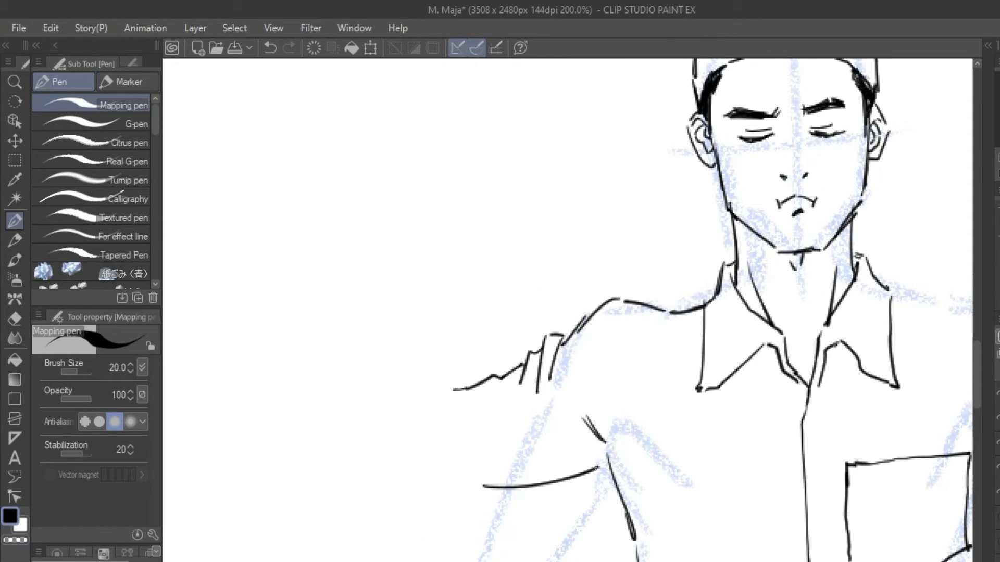
pyautogui.hotkey('ctrl', 'z')
pyautogui.moveTo(606, 451); pyautogui.dragTo(497, 503)
pyautogui.hotkey('ctrl', 'z')
pyautogui.hotkey('ctrl', 'z')
pyautogui.hotkey('ctrl', 'z')
pyautogui.hotkey('ctrl', 'z')
# - Ink the shoulder seam fold and both edges of the downward-slanting upper sleeve on the viewer's left
pyautogui.moveTo(559, 339); pyautogui.dragTo(509, 408)
pyautogui.moveTo(551, 378); pyautogui.dragTo(557, 405)
pyautogui.moveTo(572, 312); pyautogui.dragTo(570, 283)
pyautogui.moveTo(510, 377); pyautogui.dragTo(444, 493)
pyautogui.moveTo(592, 442); pyautogui.dragTo(607, 432)
pyautogui.moveTo(599, 314); pyautogui.dragTo(544, 406)
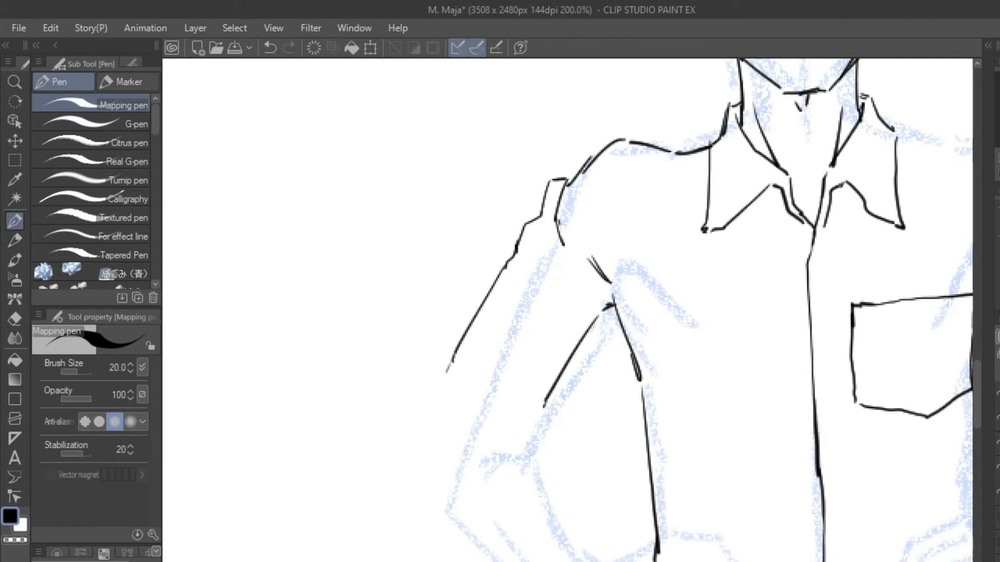
# - Try a bent elbow with a closed lower edge and creases on the sleeve, and remove it
pyautogui.moveTo(426, 387); pyautogui.dragTo(396, 471)
pyautogui.moveTo(458, 417); pyautogui.dragTo(475, 403)
pyautogui.hotkey('ctrl', 'z')
pyautogui.moveTo(401, 485); pyautogui.dragTo(492, 466)
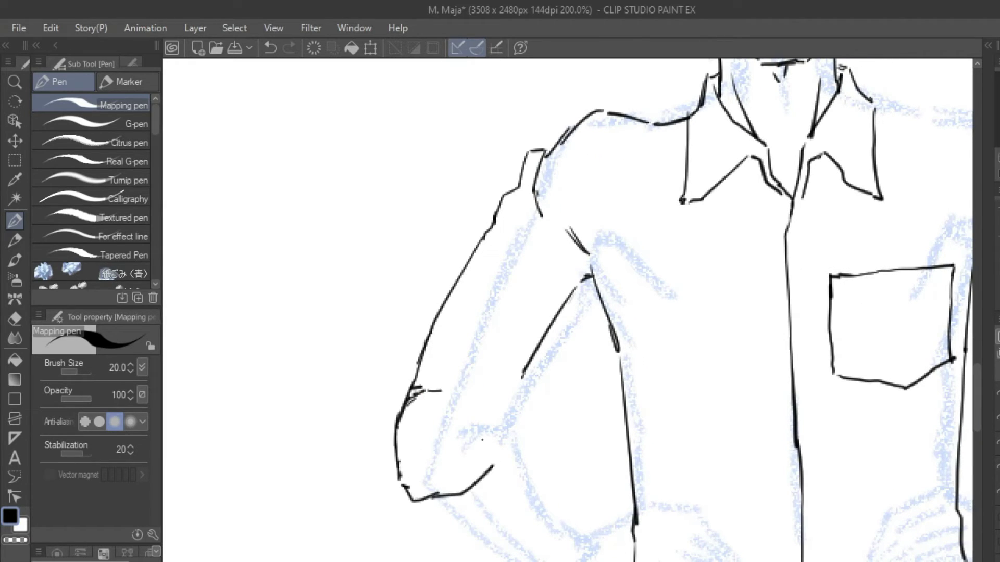
pyautogui.moveTo(521, 409); pyautogui.dragTo(486, 475)
pyautogui.moveTo(421, 394); pyautogui.dragTo(487, 375)
pyautogui.press('e')
pyautogui.moveTo(348, 412)
pyautogui.mouseDown()
pyautogui.moveTo(320, 469)
pyautogui.moveTo(412, 541)
pyautogui.moveTo(429, 475)
pyautogui.mouseUp()
pyautogui.moveTo(432, 468)
pyautogui.mouseDown()
pyautogui.moveTo(431, 506)
pyautogui.moveTo(433, 472)
pyautogui.mouseUp()
# - Add extra short crease lines at the armpit on the viewer's left
pyautogui.press('p')
pyautogui.moveTo(453, 362); pyautogui.dragTo(474, 380)
pyautogui.moveTo(440, 483)
pyautogui.mouseDown()
pyautogui.moveTo(458, 456)
pyautogui.moveTo(413, 442)
pyautogui.moveTo(435, 456)
pyautogui.mouseUp()
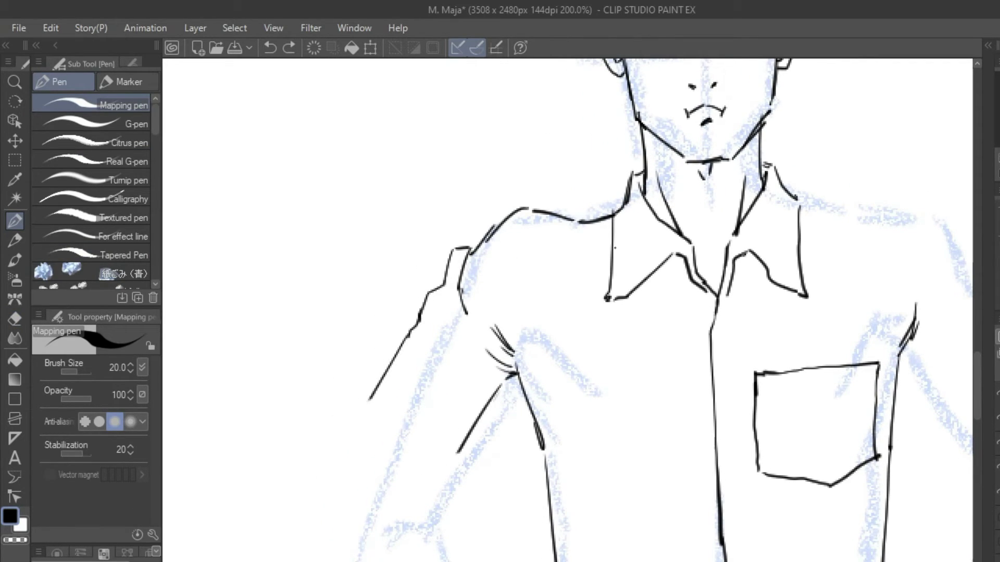
# - Extend the sleeve to the elbow and ink its bunched folds and rolled cuff
pyautogui.moveTo(386, 402); pyautogui.dragTo(462, 376)
pyautogui.moveTo(390, 427)
pyautogui.mouseDown()
pyautogui.moveTo(464, 427)
pyautogui.moveTo(518, 492)
pyautogui.mouseUp()
pyautogui.moveTo(469, 432)
pyautogui.mouseDown()
pyautogui.moveTo(487, 435)
pyautogui.moveTo(446, 416)
pyautogui.mouseUp()
pyautogui.moveTo(573, 496); pyautogui.dragTo(530, 524)
pyautogui.moveTo(448, 412); pyautogui.dragTo(469, 425)
pyautogui.moveTo(468, 424); pyautogui.dragTo(497, 473)
pyautogui.hotkey('ctrl', 'z')
pyautogui.hotkey('ctrl', 'z')
pyautogui.moveTo(466, 509); pyautogui.dragTo(449, 525)
pyautogui.moveTo(469, 540); pyautogui.dragTo(518, 526)
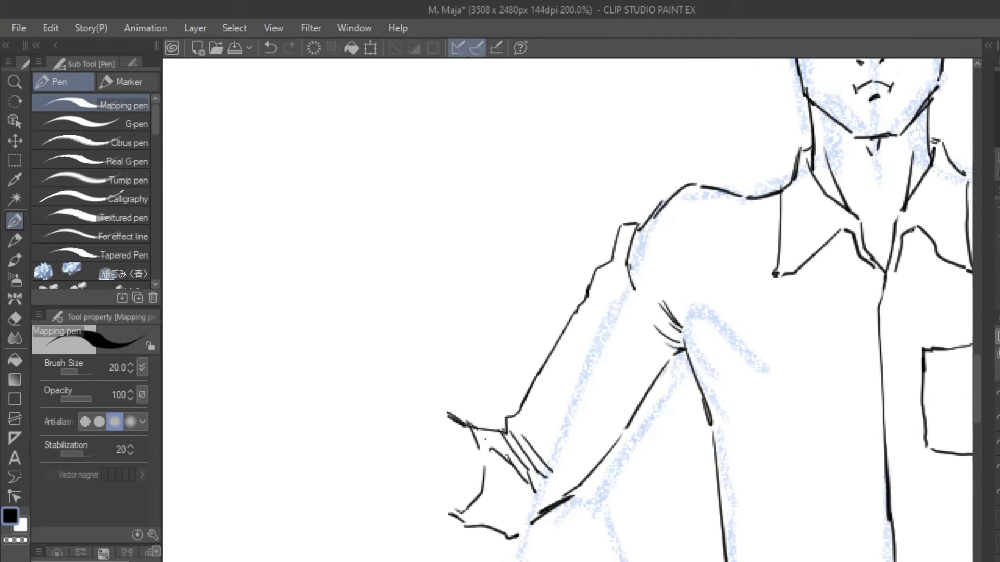
# - Complete the cuff edge and ink both edges of the forearm reaching outward and upward from it
pyautogui.moveTo(493, 445); pyautogui.dragTo(525, 531)
pyautogui.moveTo(459, 491); pyautogui.dragTo(480, 513)
pyautogui.moveTo(396, 460); pyautogui.dragTo(474, 537)
pyautogui.moveTo(376, 404); pyautogui.dragTo(407, 468)
pyautogui.hotkey('ctrl', 'z')
pyautogui.moveTo(348, 389); pyautogui.dragTo(407, 468)
# - Ink the bent wrist and the outline of the open palm at the end of the forearm
pyautogui.moveTo(625, 312); pyautogui.dragTo(661, 370)
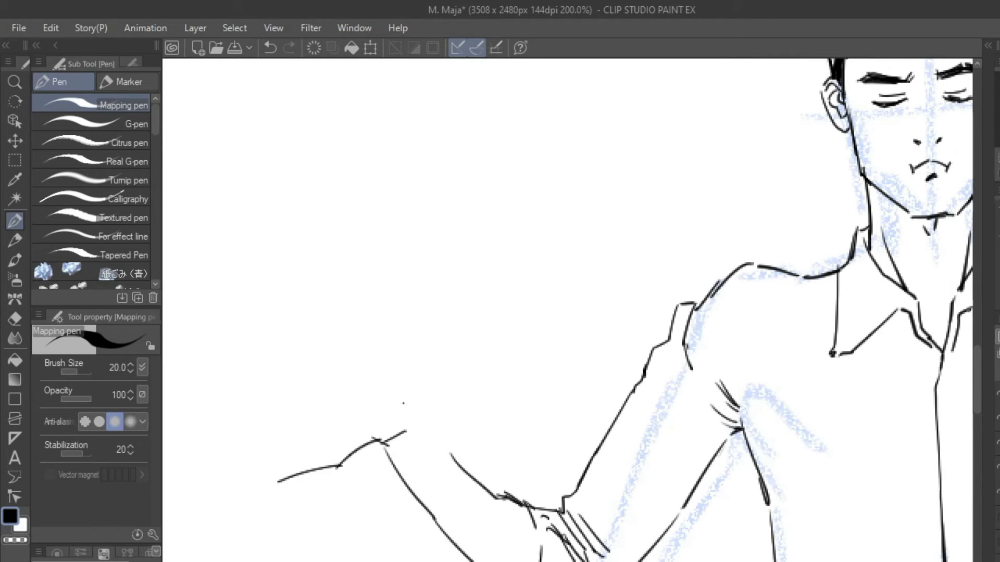
pyautogui.moveTo(378, 395); pyautogui.dragTo(417, 385)
pyautogui.moveTo(419, 397); pyautogui.dragTo(456, 461)
pyautogui.moveTo(572, 312); pyautogui.dragTo(630, 282)
pyautogui.moveTo(396, 386); pyautogui.dragTo(422, 349)
pyautogui.moveTo(395, 409); pyautogui.dragTo(377, 386)
pyautogui.moveTo(572, 312); pyautogui.dragTo(593, 303)
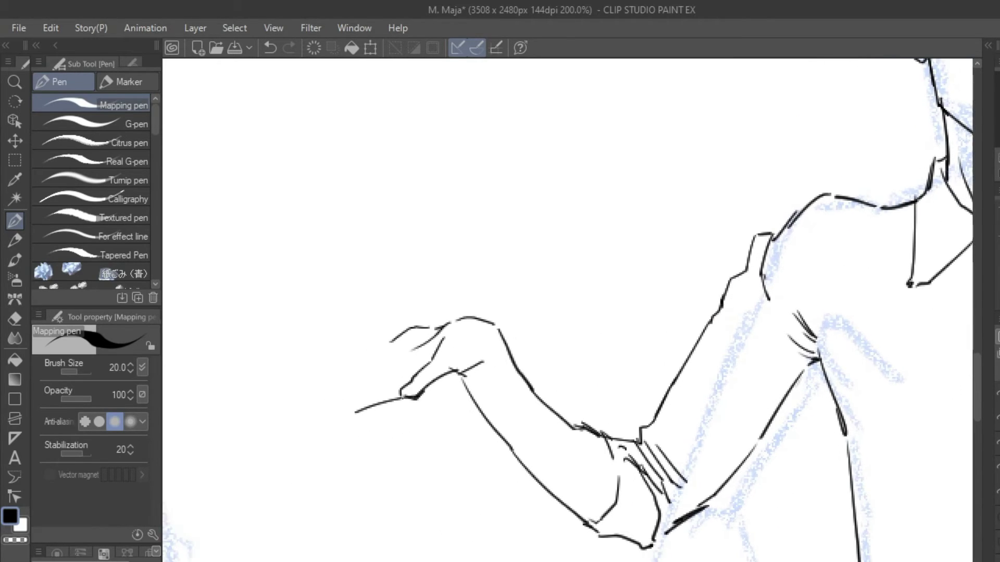
# - Try inking drooping fingers on the open hand, and undo them
pyautogui.moveTo(367, 390); pyautogui.dragTo(346, 422)
pyautogui.moveTo(401, 367); pyautogui.dragTo(372, 390)
pyautogui.moveTo(388, 365); pyautogui.dragTo(330, 414)
pyautogui.moveTo(394, 341); pyautogui.dragTo(333, 400)
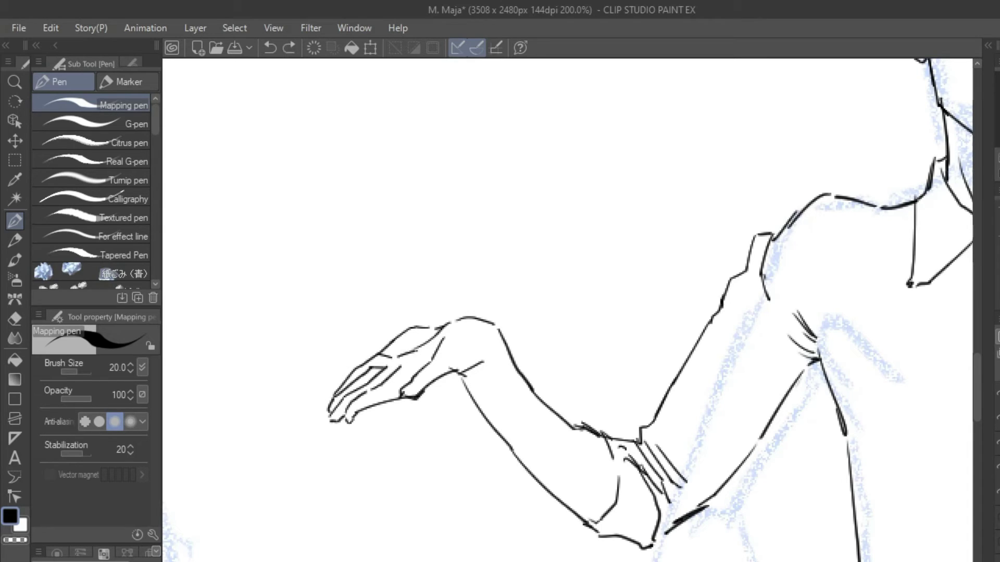
pyautogui.moveTo(411, 360); pyautogui.dragTo(435, 348)
pyautogui.hotkey('ctrl', 'z')
pyautogui.hotkey('ctrl', 'z')
pyautogui.hotkey('ctrl', 'z')
pyautogui.hotkey('ctrl', 'z')
pyautogui.hotkey('ctrl', 'z')
pyautogui.hotkey('ctrl', 'z')
# - Redraw the back of the wrist and ink the thumb and outstretched fingers of the open hand
pyautogui.moveTo(376, 313); pyautogui.dragTo(399, 310)
pyautogui.moveTo(412, 314); pyautogui.dragTo(458, 381)
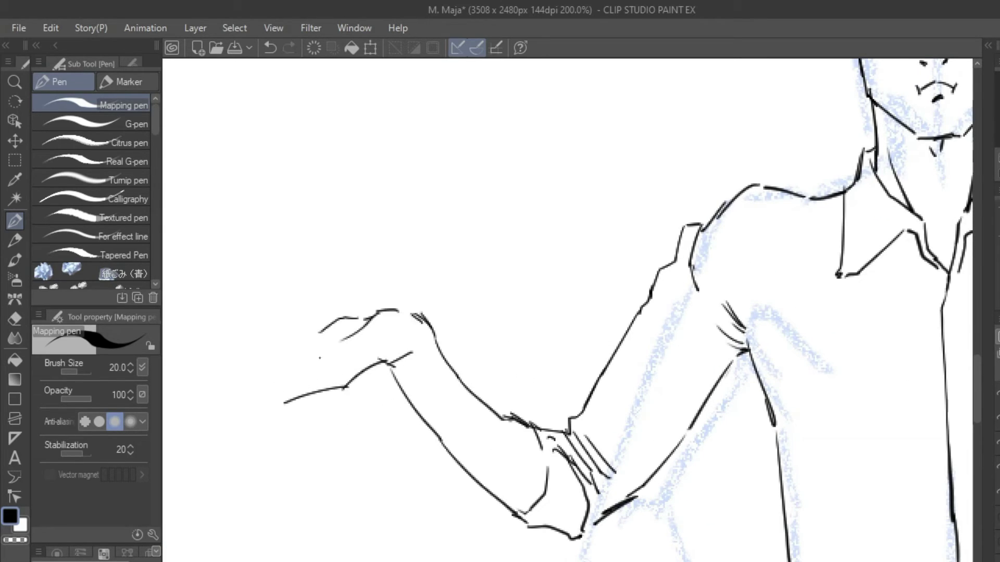
pyautogui.moveTo(347, 357); pyautogui.dragTo(298, 397)
pyautogui.moveTo(375, 312); pyautogui.dragTo(279, 403)
pyautogui.moveTo(278, 399); pyautogui.dragTo(263, 405)
pyautogui.moveTo(323, 361); pyautogui.dragTo(259, 403)
pyautogui.moveTo(297, 363)
pyautogui.mouseDown()
pyautogui.moveTo(248, 402)
pyautogui.moveTo(290, 365)
pyautogui.mouseUp()
pyautogui.moveTo(384, 308); pyautogui.dragTo(301, 352)
pyautogui.scroll(-3, 617, 208)
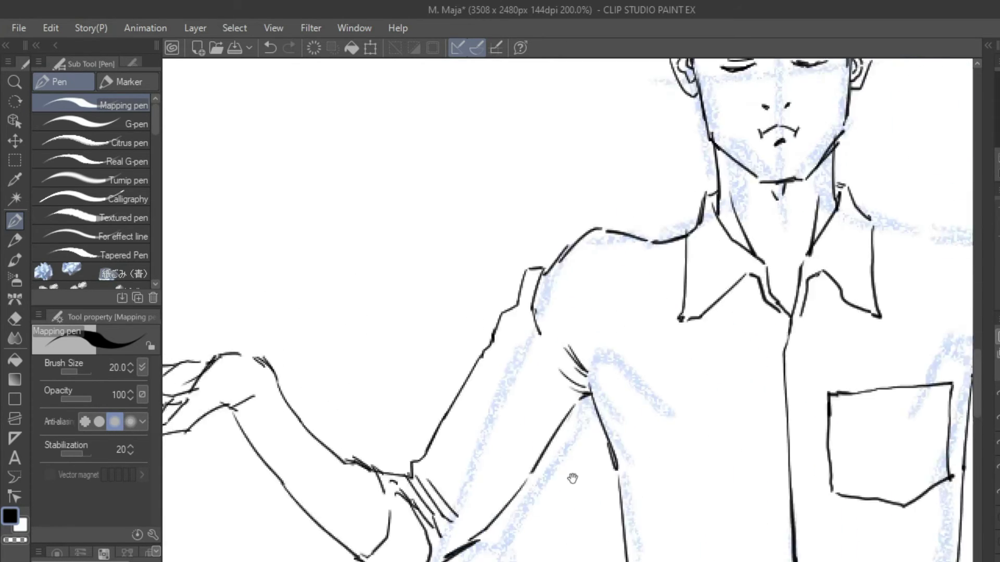
# - Select the finished arm and shoulder with a Polyline selection, and paste a copy of it onto a new layer
pyautogui.scroll(2, 617, 208)
pyautogui.press('m')
pyautogui.click(91, 189)
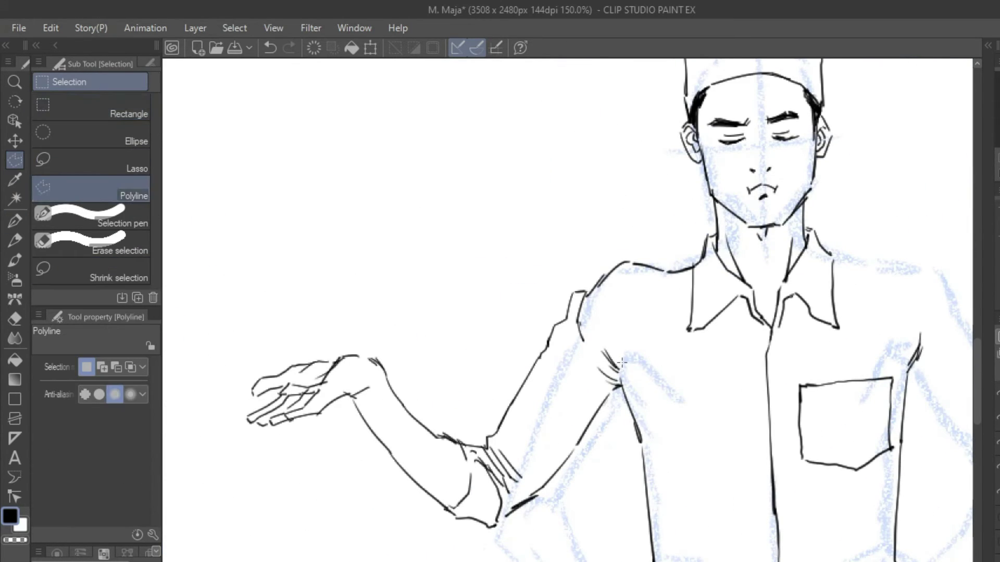
pyautogui.click(591, 369)
pyautogui.click(695, 250)
pyautogui.click(549, 203)
pyautogui.click(253, 253)
pyautogui.click(192, 395)
pyautogui.click(307, 515)
pyautogui.doubleClick(608, 502)
pyautogui.hotkey('ctrl', 'c')
pyautogui.hotkey('ctrl', 'v')
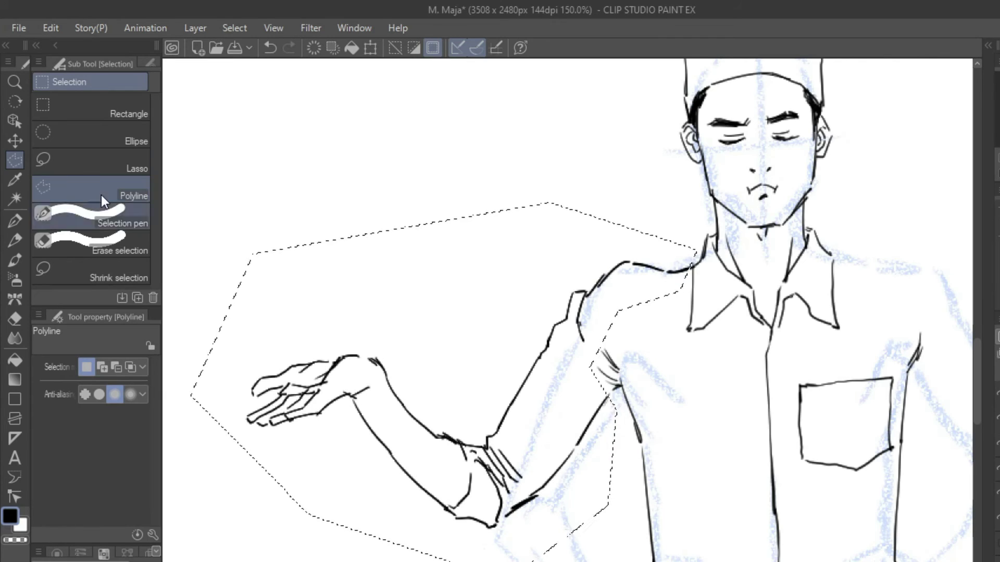
# - Flip the pasted arm horizontally and place it at the opposite shoulder
pyautogui.press('k')
pyautogui.moveTo(403, 103); pyautogui.dragTo(567, 104)
pyautogui.hotkey('ctrl', 't')
pyautogui.moveTo(360, 114); pyautogui.dragTo(148, 107)
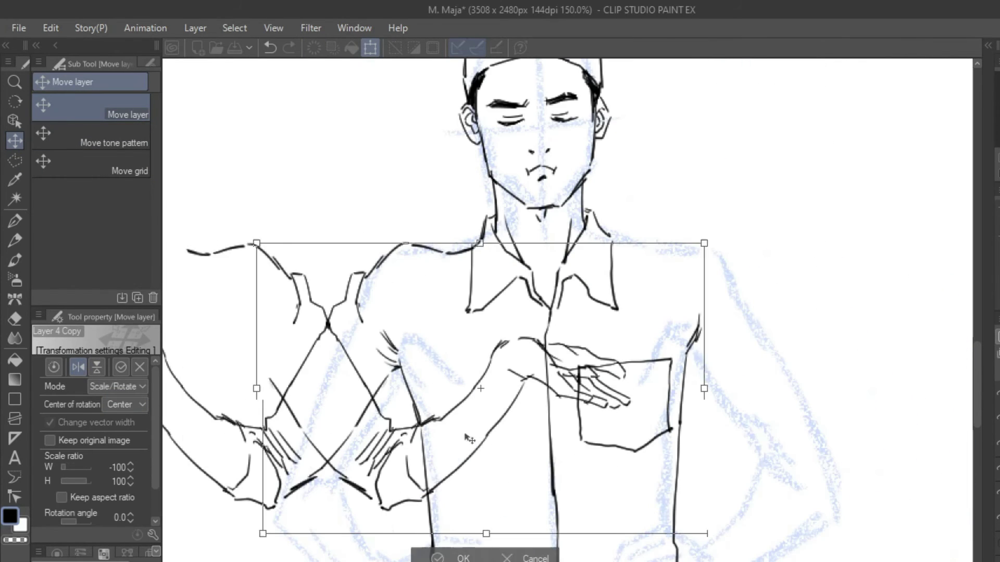
pyautogui.moveTo(468, 365); pyautogui.dragTo(830, 385)
pyautogui.press('Return')
# - Erase the rough lines at both armpits and re-ink the creases joining the sleeves to the torso
pyautogui.moveTo(893, 455); pyautogui.dragTo(552, 492)
pyautogui.click(15, 221)
pyautogui.moveTo(327, 494)
pyautogui.mouseDown()
pyautogui.moveTo(475, 339)
pyautogui.moveTo(493, 362)
pyautogui.mouseUp()
pyautogui.press('e')
pyautogui.press('p')
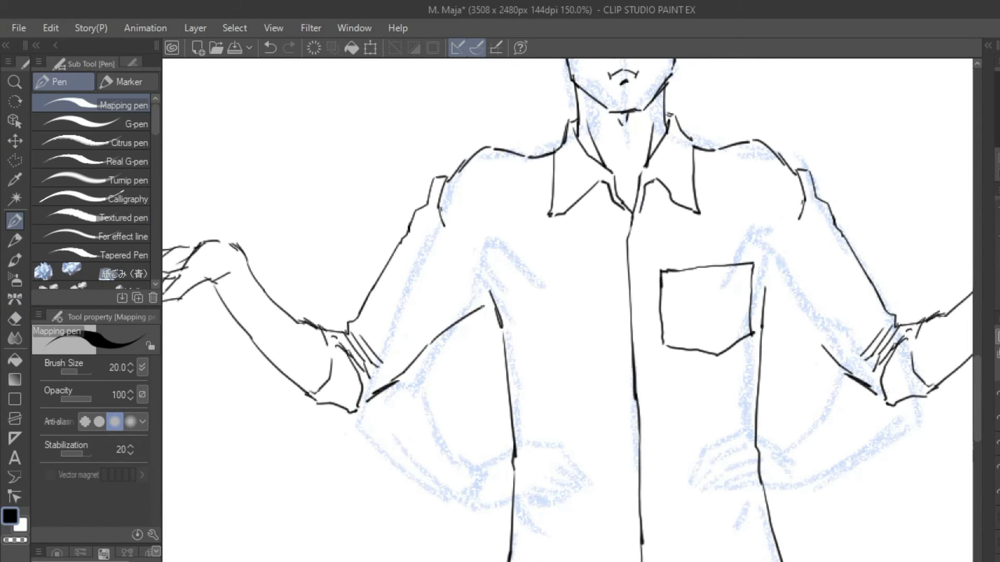
pyautogui.moveTo(521, 312)
pyautogui.mouseDown()
pyautogui.moveTo(565, 411)
pyautogui.moveTo(487, 364)
pyautogui.mouseUp()
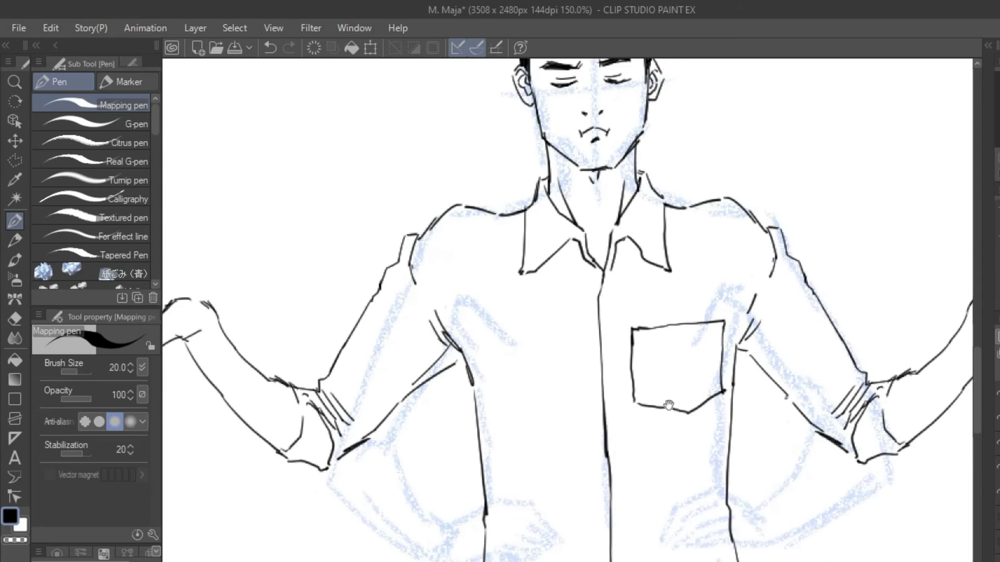
# - Ink small buttons down the front opening of the shrugging man's shirt
pyautogui.moveTo(605, 291); pyautogui.dragTo(603, 298)
pyautogui.moveTo(605, 365); pyautogui.dragTo(603, 371)
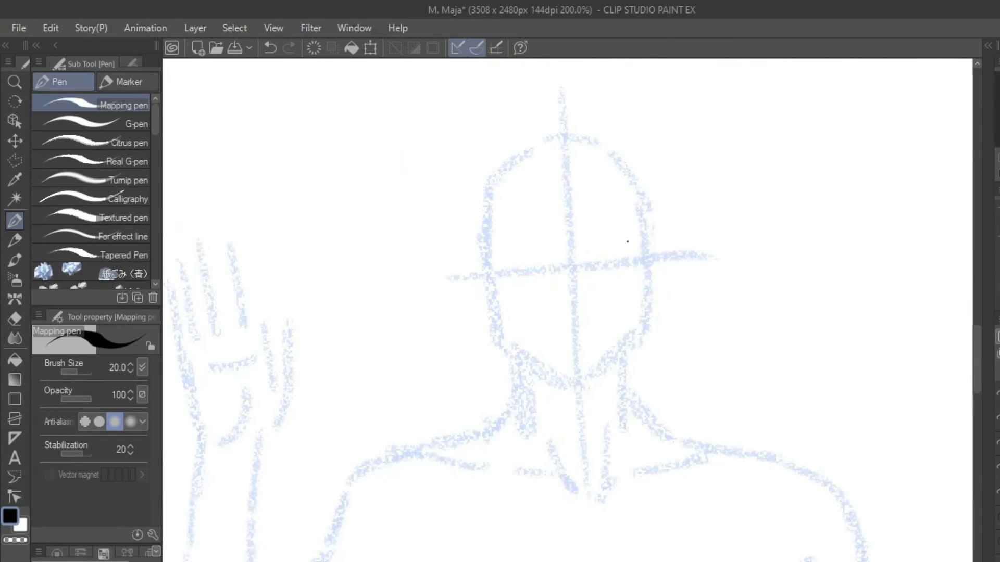
# - Ink the sides of the face, the angled jaw and the pointed chin over the sketched head beside the raised hand
pyautogui.scroll(2, 577, 320)
pyautogui.moveTo(477, 258); pyautogui.dragTo(490, 333)
pyautogui.moveTo(643, 253); pyautogui.dragTo(636, 328)
pyautogui.moveTo(487, 333)
pyautogui.mouseDown()
pyautogui.moveTo(550, 392)
pyautogui.moveTo(592, 390)
pyautogui.mouseUp()
pyautogui.moveTo(634, 331); pyautogui.dragTo(598, 385)
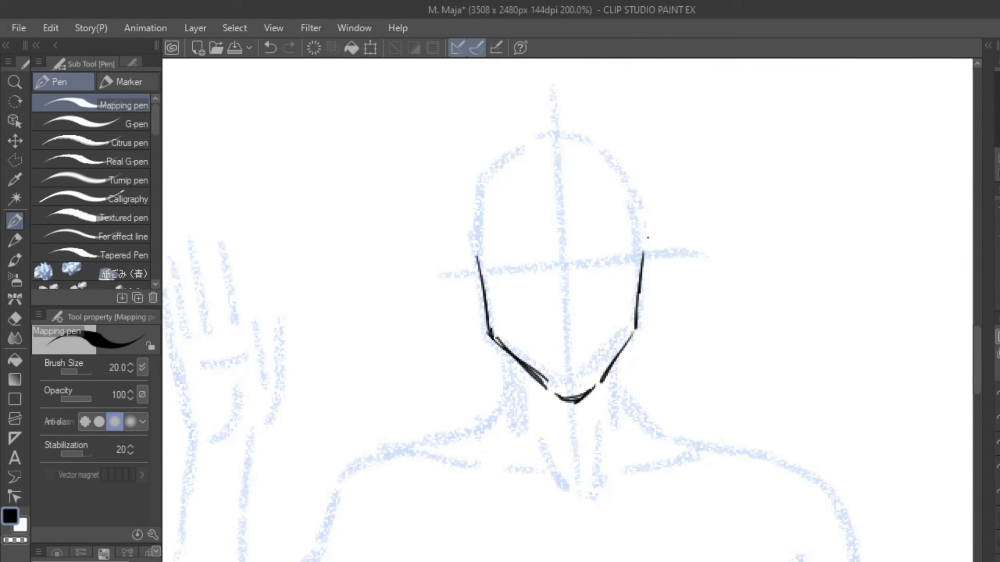
# - Ink both ears with their inner folds, redrawing the outline of the ear at the figure's left side
pyautogui.moveTo(491, 266)
pyautogui.mouseDown()
pyautogui.moveTo(498, 321)
pyautogui.moveTo(483, 325)
pyautogui.mouseUp()
pyautogui.moveTo(647, 288); pyautogui.dragTo(649, 340)
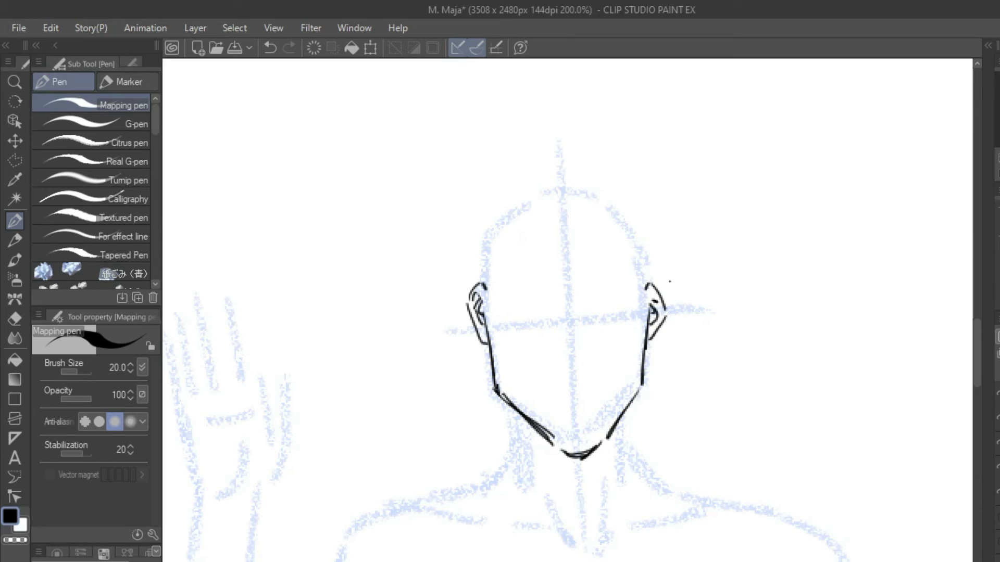
pyautogui.hotkey('ctrl', 'z')
pyautogui.hotkey('ctrl', 'z')
pyautogui.moveTo(646, 289); pyautogui.dragTo(650, 339)
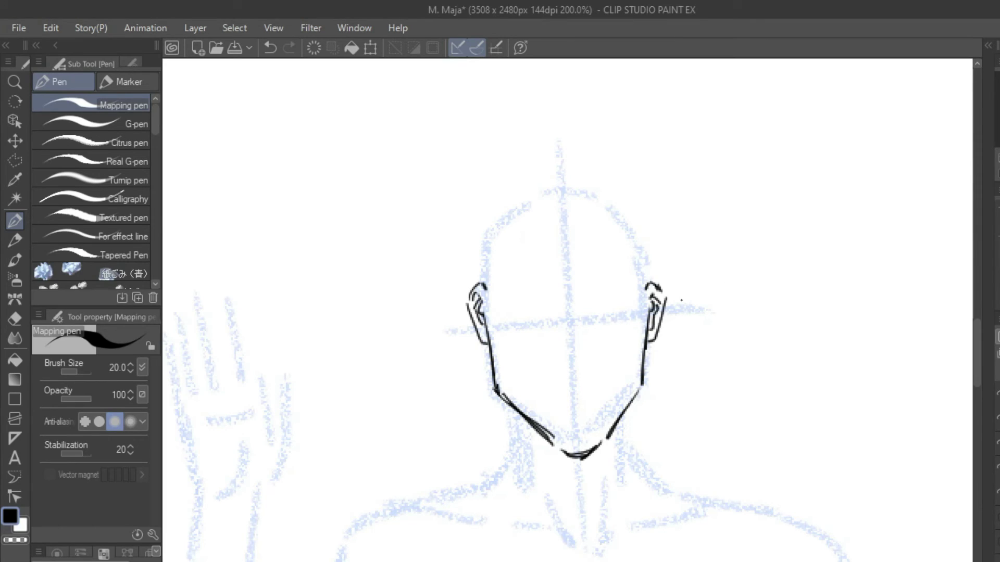
pyautogui.hotkey('ctrl', 'z')
# - Ink the nostrils and a wide open grin, plus the sideburns and a curved hairline across the forehead
pyautogui.scroll(-1, 510, 359)
pyautogui.moveTo(532, 372); pyautogui.dragTo(609, 363)
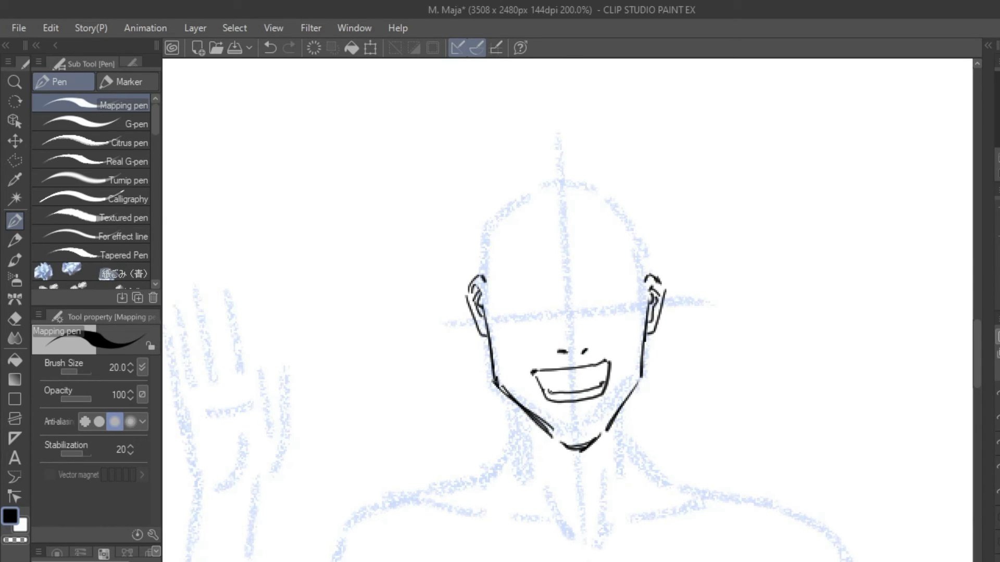
pyautogui.scroll(3, 561, 374)
pyautogui.moveTo(493, 277); pyautogui.dragTo(495, 314)
pyautogui.moveTo(639, 270); pyautogui.dragTo(649, 309)
pyautogui.moveTo(503, 263)
pyautogui.mouseDown()
pyautogui.moveTo(490, 277)
pyautogui.moveTo(640, 270)
pyautogui.mouseUp()
# - Ink the tall outer contour of the hair from one ear over the crown to the other, redoing misplaced strokes
pyautogui.scroll(5, 567, 364)
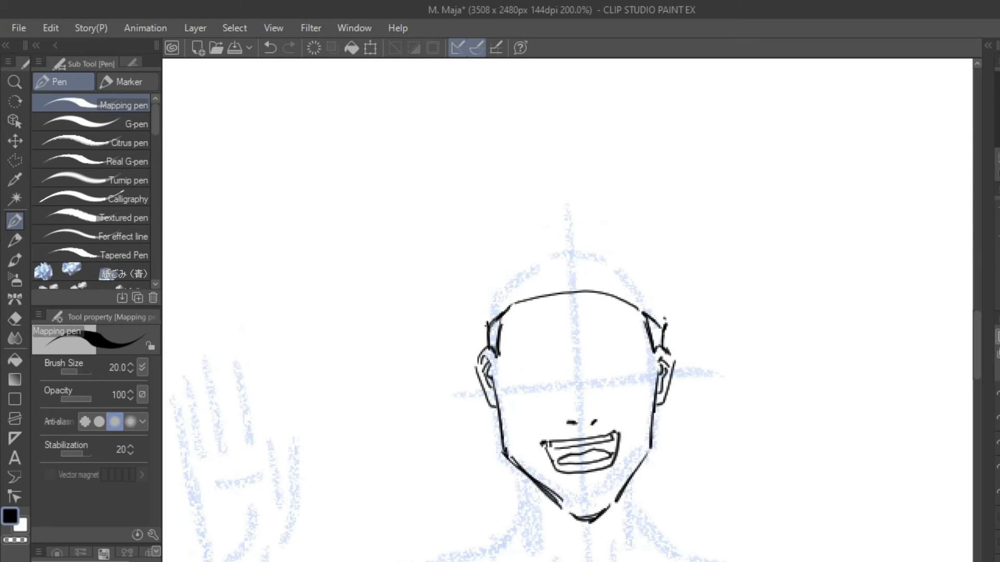
pyautogui.moveTo(484, 321)
pyautogui.mouseDown()
pyautogui.moveTo(484, 240)
pyautogui.moveTo(645, 231)
pyautogui.mouseUp()
pyautogui.hotkey('ctrl', 'z')
pyautogui.moveTo(586, 195)
pyautogui.mouseDown()
pyautogui.moveTo(666, 241)
pyautogui.moveTo(672, 330)
pyautogui.mouseUp()
pyautogui.hotkey('ctrl', 'z')
pyautogui.moveTo(667, 243); pyautogui.dragTo(665, 327)
pyautogui.moveTo(632, 406)
pyautogui.mouseDown()
pyautogui.moveTo(641, 372)
pyautogui.moveTo(603, 389)
pyautogui.mouseUp()
pyautogui.press('e')
pyautogui.press('p')
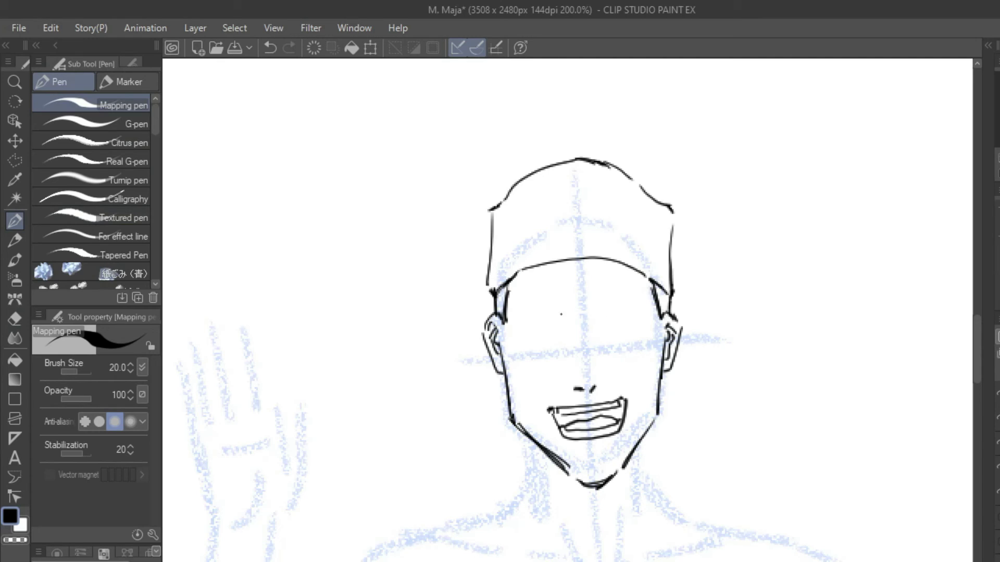
# - Erase the hairline and redraw it lower on the forehead, widening the side contour of the hair
pyautogui.press('e')
pyautogui.moveTo(497, 285); pyautogui.dragTo(669, 294)
pyautogui.press('p')
pyautogui.moveTo(491, 208)
pyautogui.mouseDown()
pyautogui.moveTo(487, 301)
pyautogui.moveTo(669, 299)
pyautogui.mouseUp()
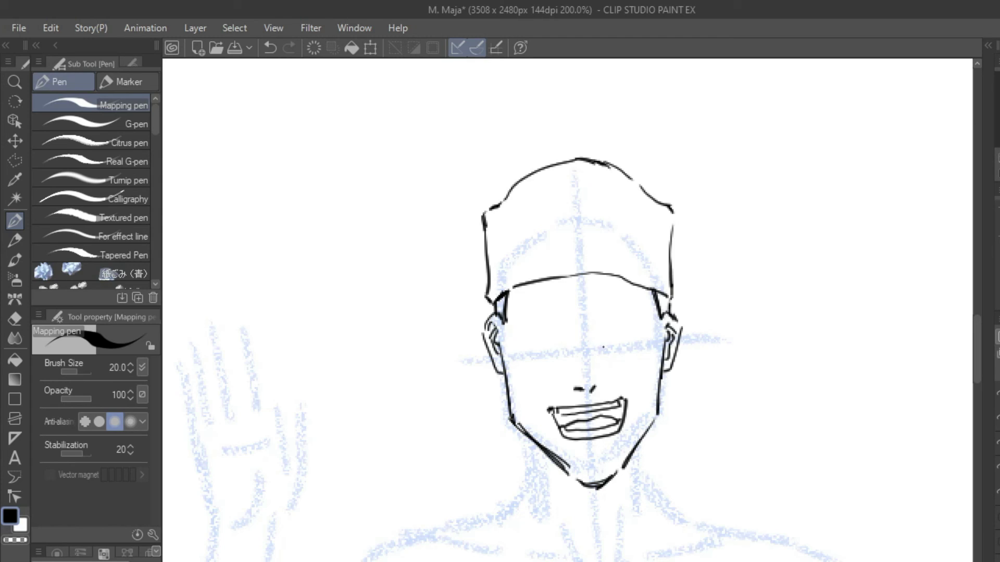
# - Erase the nostrils and redraw them slightly higher above the mouth
pyautogui.hotkey('ctrl', 'z')
pyautogui.hotkey('ctrl', 'z')
pyautogui.press('e')
pyautogui.press('p')
pyautogui.moveTo(570, 375); pyautogui.dragTo(578, 379)
pyautogui.hotkey('ctrl', 'z')
# - Ink both open eyes with dark pupils and a thick eyebrow above each
pyautogui.moveTo(547, 320); pyautogui.dragTo(541, 328)
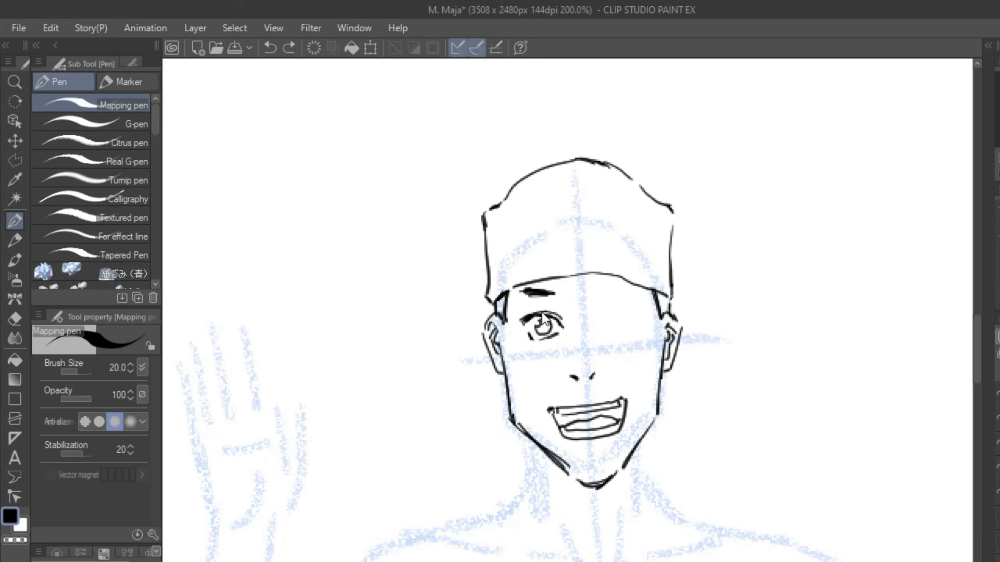
pyautogui.hotkey('ctrl', 'z')
pyautogui.moveTo(524, 293); pyautogui.dragTo(558, 293)
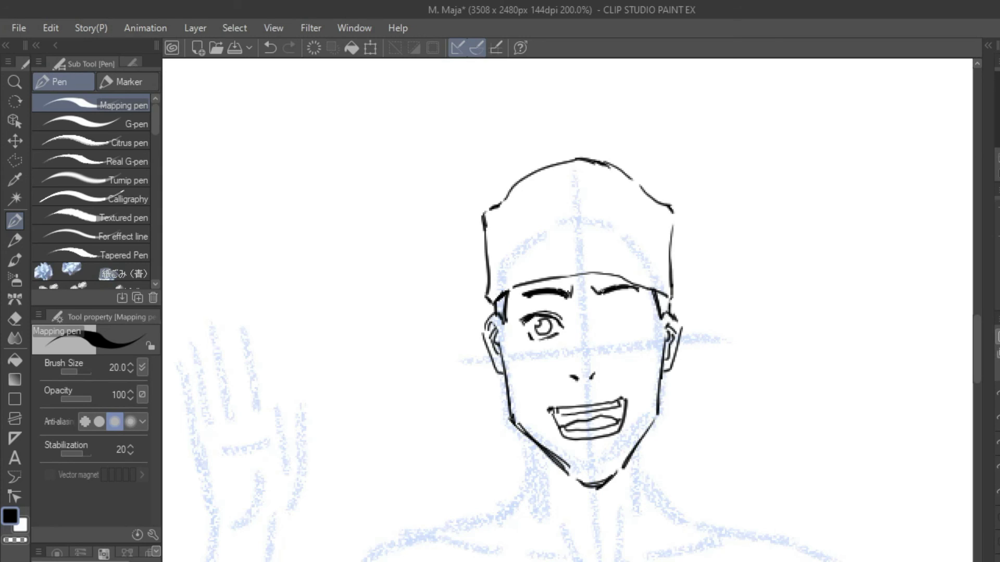
pyautogui.hotkey('ctrl', 'z')
pyautogui.moveTo(605, 328); pyautogui.dragTo(628, 327)
pyautogui.hotkey('ctrl', 'z')
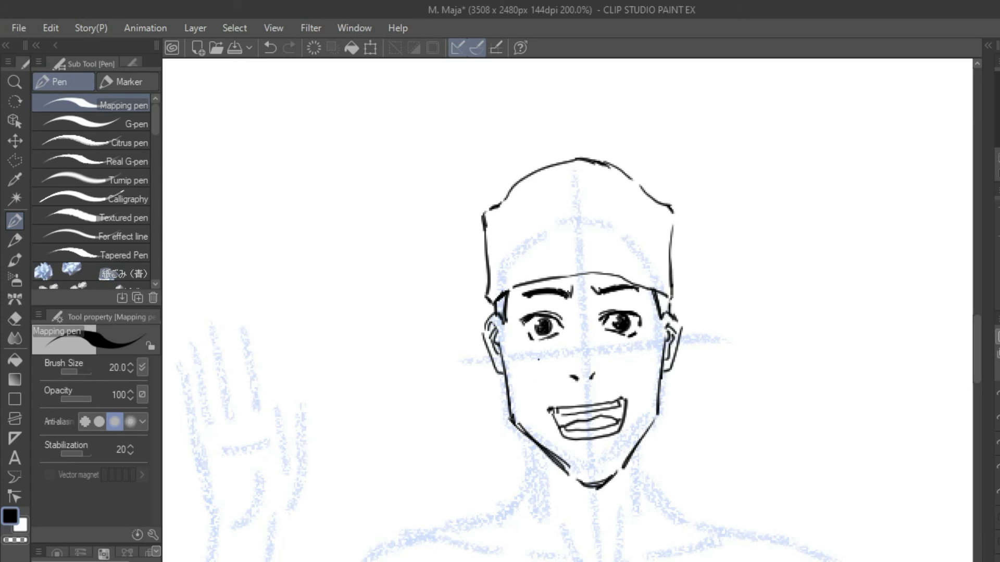
# - Erase the pointed chin and redraw it shorter and flatter
pyautogui.press('e')
pyautogui.moveTo(557, 463); pyautogui.dragTo(604, 484)
pyautogui.press('p')
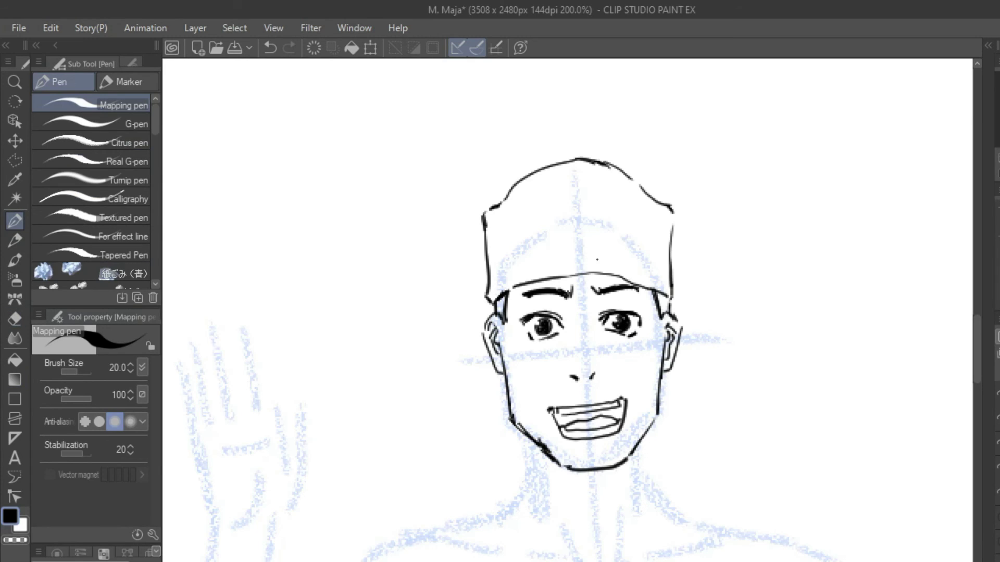
# - Select the mouth with a Polyline selection and move it slightly up toward the nose
pyautogui.press('m')
pyautogui.hotkey('ctrl', 't')
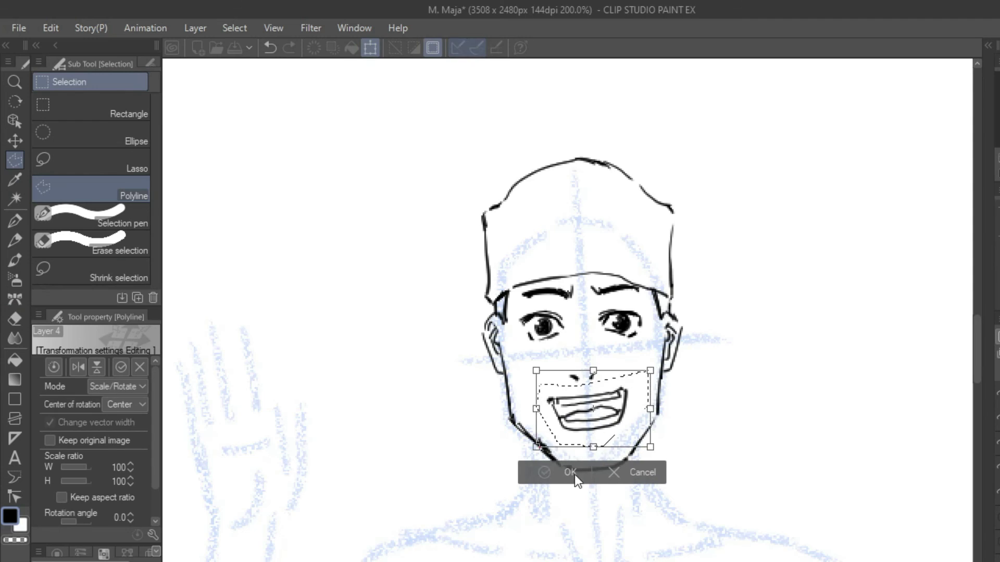
pyautogui.press('Return')
pyautogui.press('p')
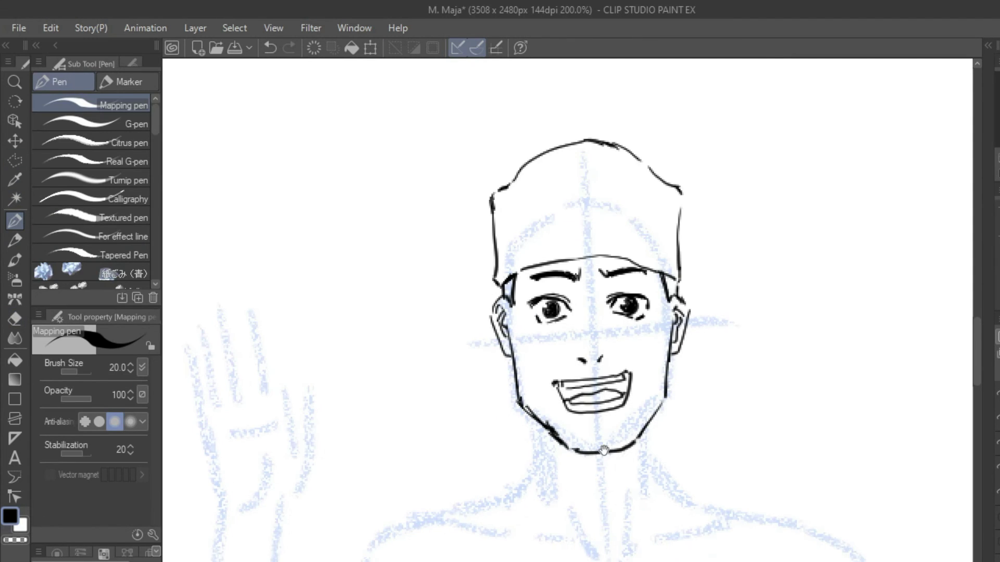
# - Ink the sides of the neck and the V-shaped open neckline, with short hatching along the neck muscles
pyautogui.moveTo(614, 542); pyautogui.dragTo(618, 482)
pyautogui.moveTo(544, 419)
pyautogui.mouseDown()
pyautogui.moveTo(609, 546)
pyautogui.moveTo(674, 412)
pyautogui.moveTo(637, 500)
pyautogui.mouseUp()
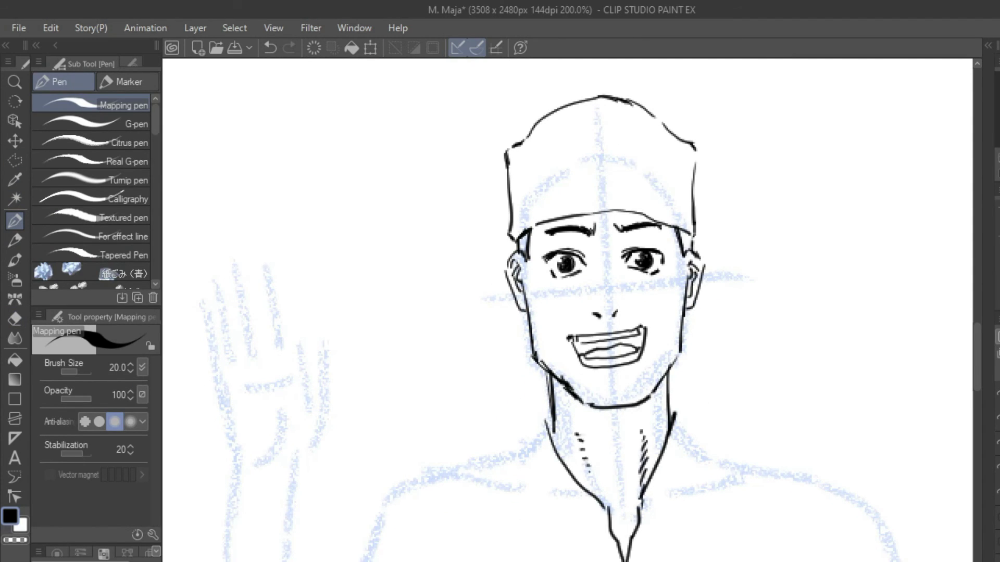